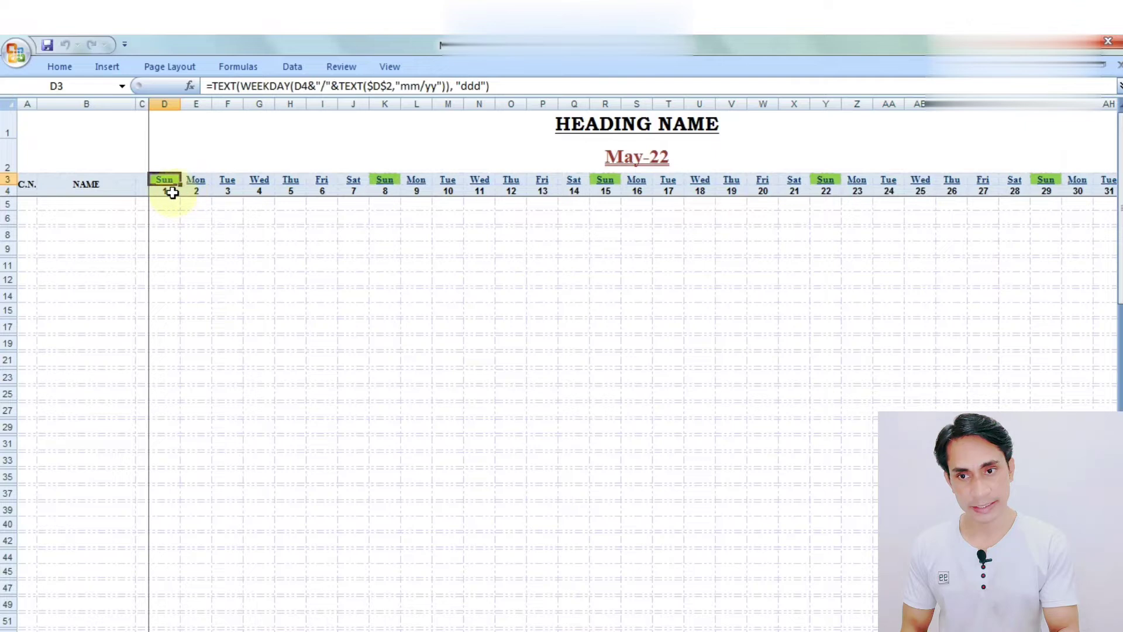
Step: Set the month date in cell D2 to 04/04/2022
left_click(167, 191)
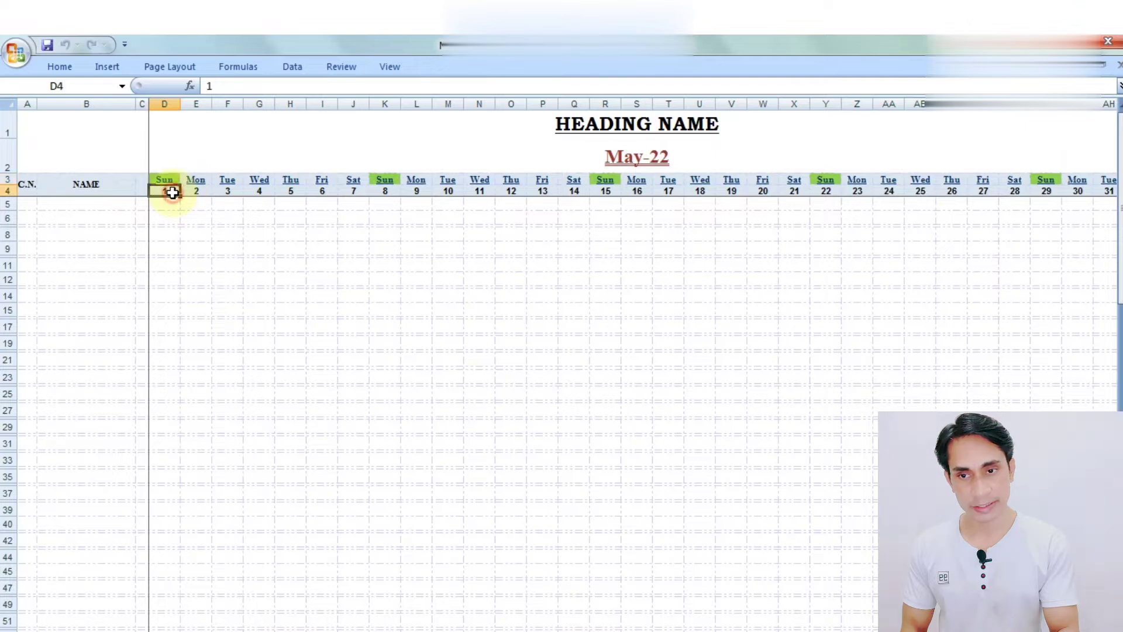
left_click(605, 161)
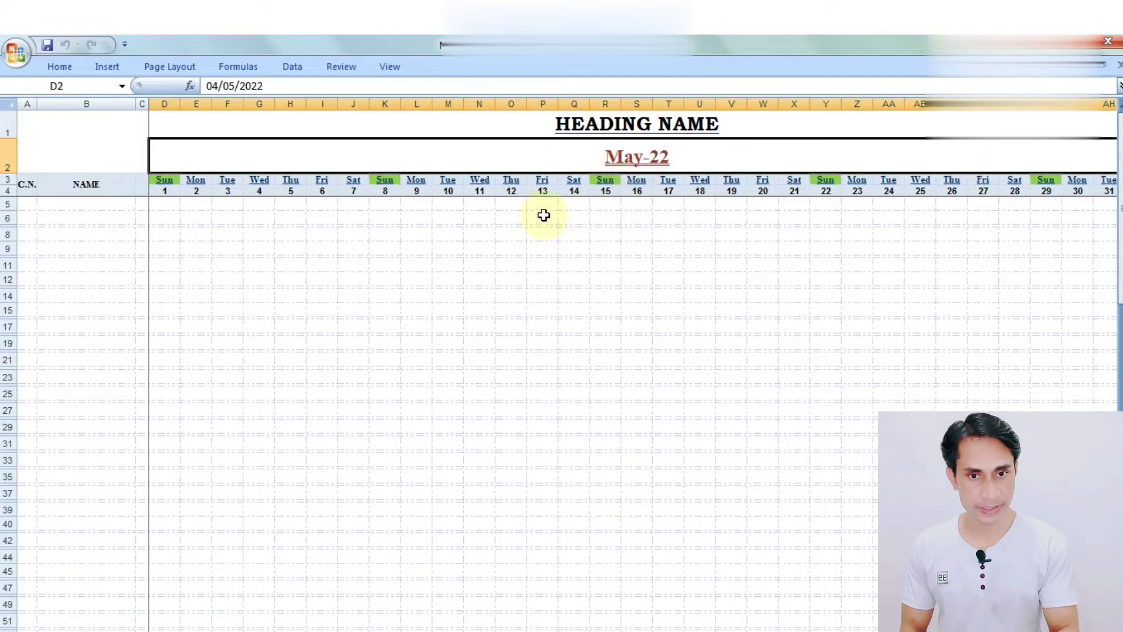
left_click(236, 86)
key("BackSpace")
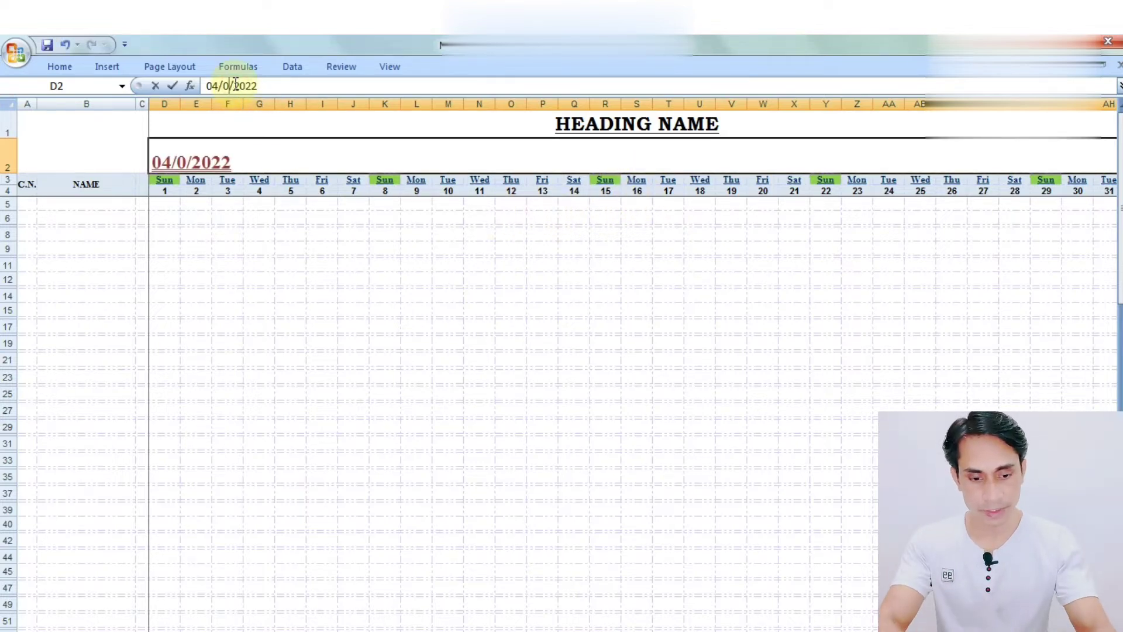
type("4")
key("Return")
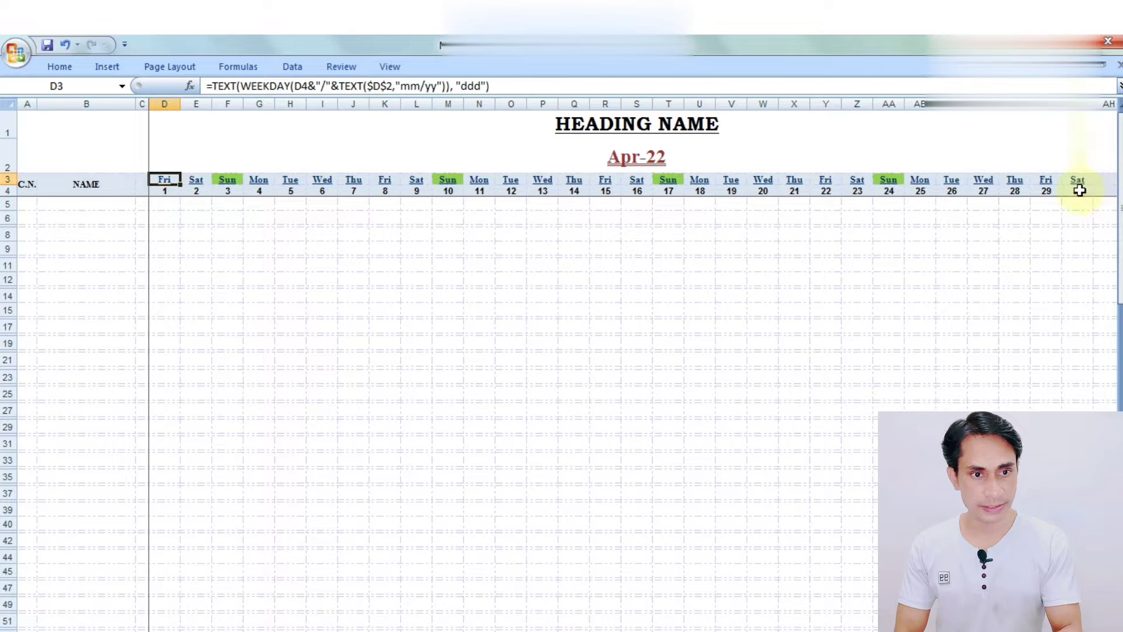
Step: Set the sheet's month to February by entering 04/02/2022 in cell D2
left_click(166, 190)
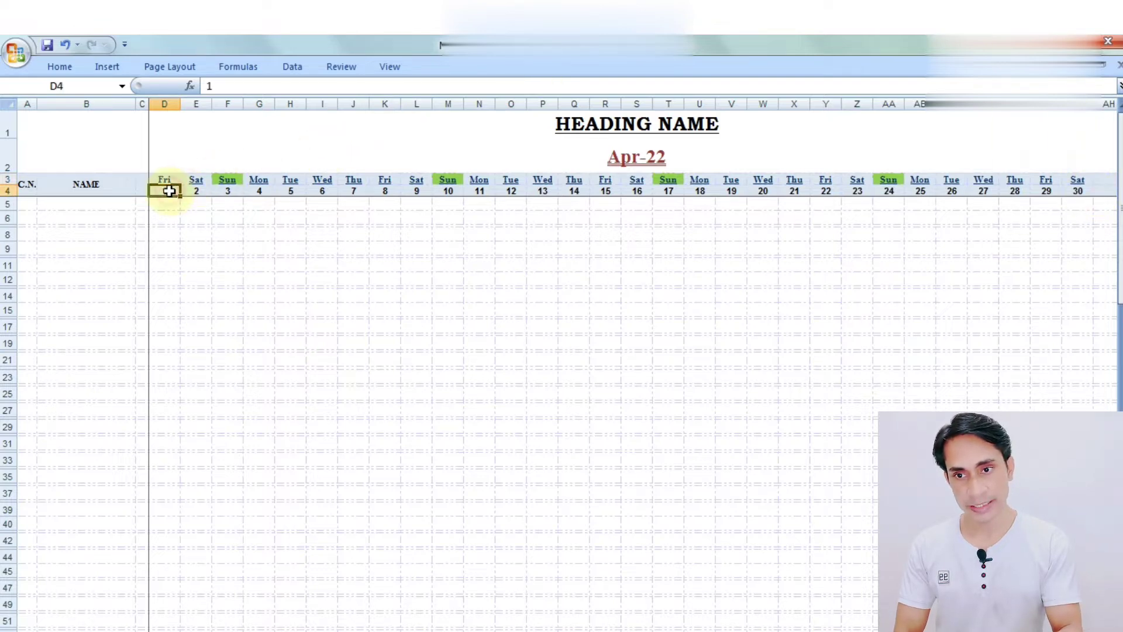
left_click(168, 176)
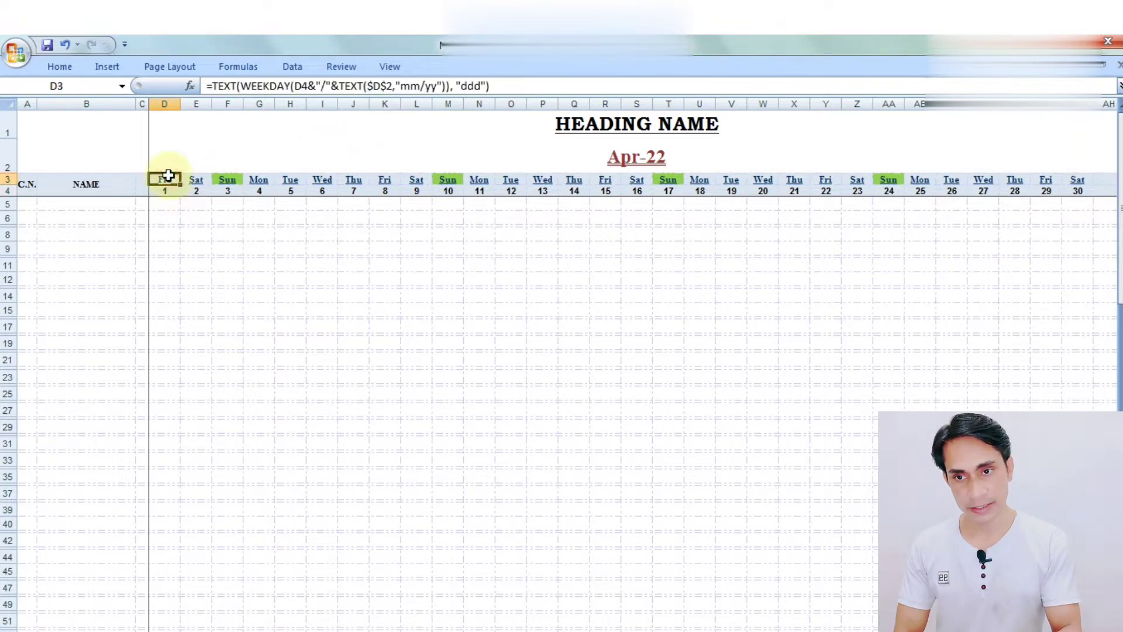
left_click(642, 158)
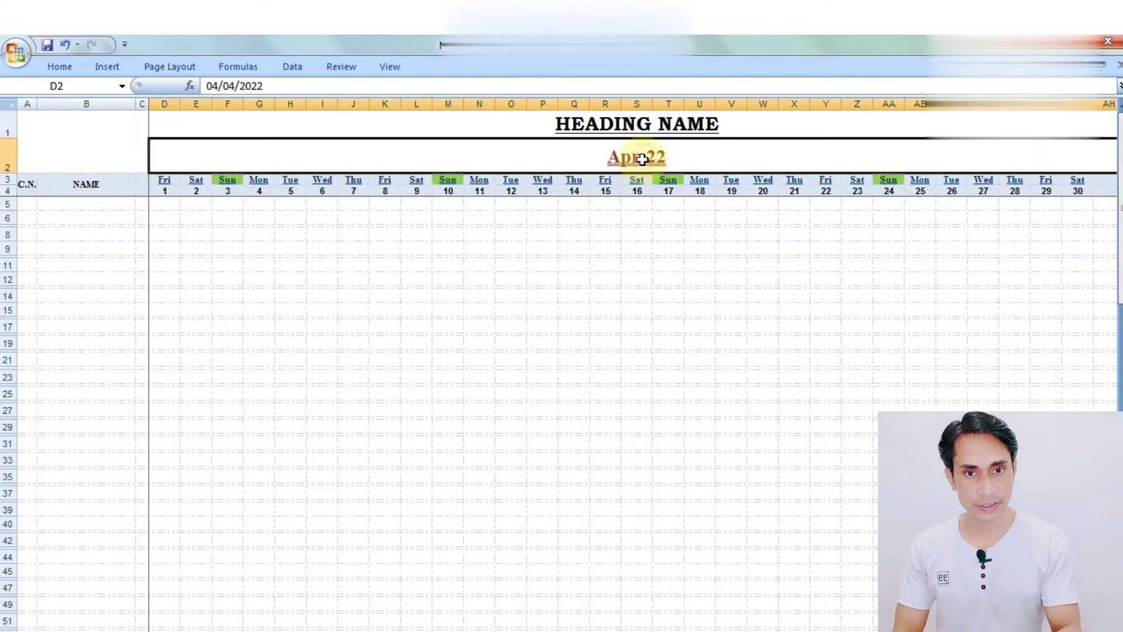
left_click(236, 86)
key("BackSpace")
type("2")
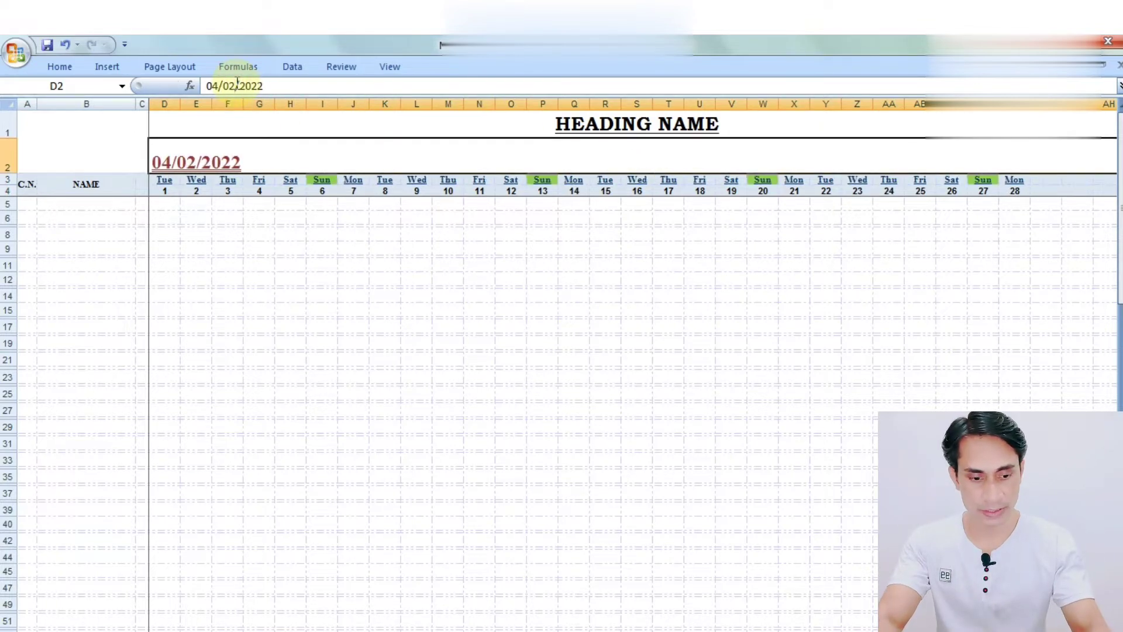
key("Return")
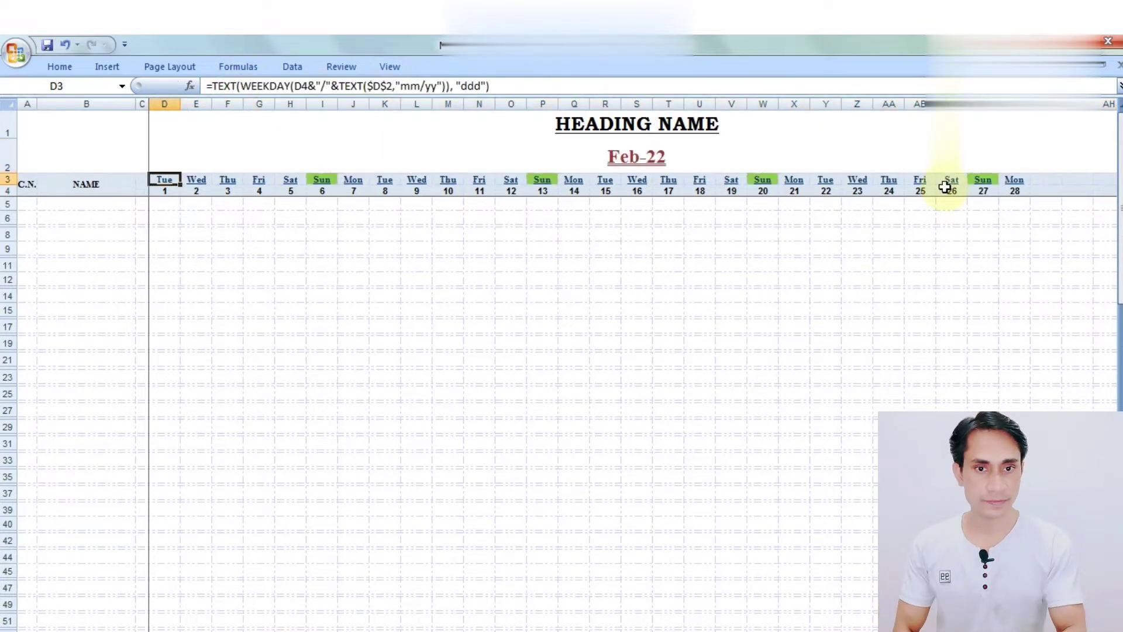
Step: Examine the day numbers, weekday formula, month cell, C.N. and NAME columns, and the daily entry grid
left_click(1015, 193)
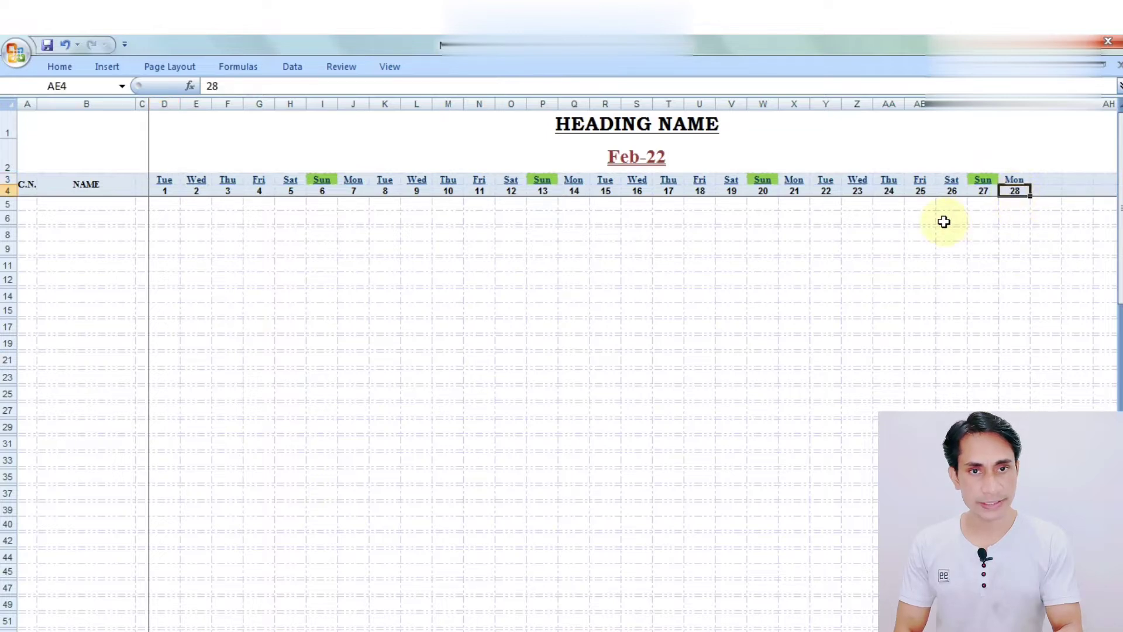
left_click(165, 191)
left_click(165, 180)
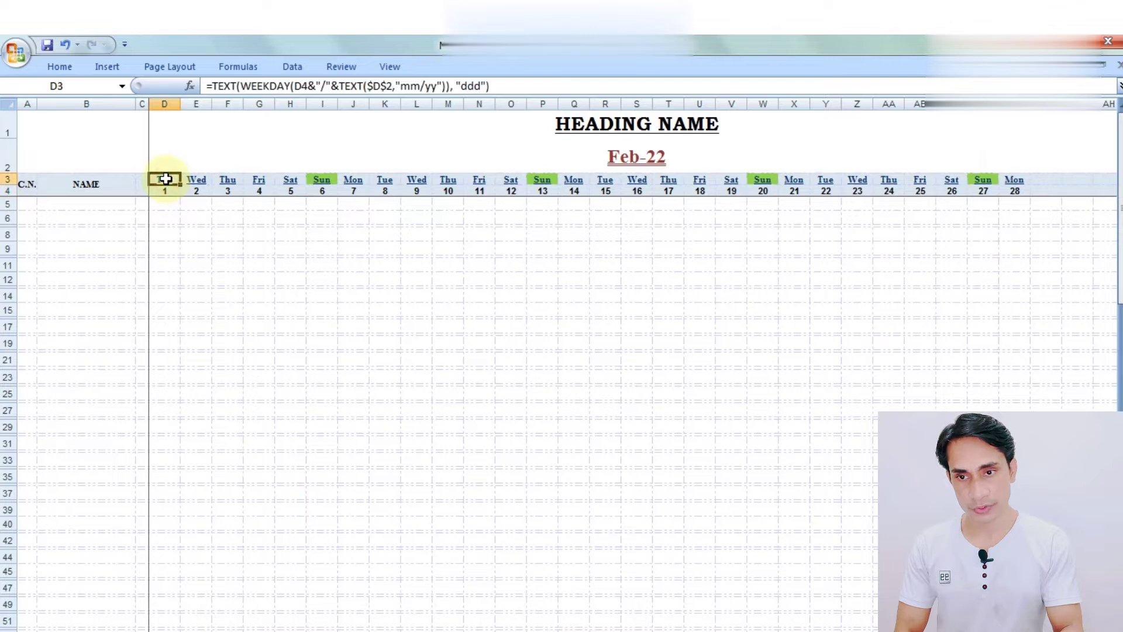
left_click(670, 157)
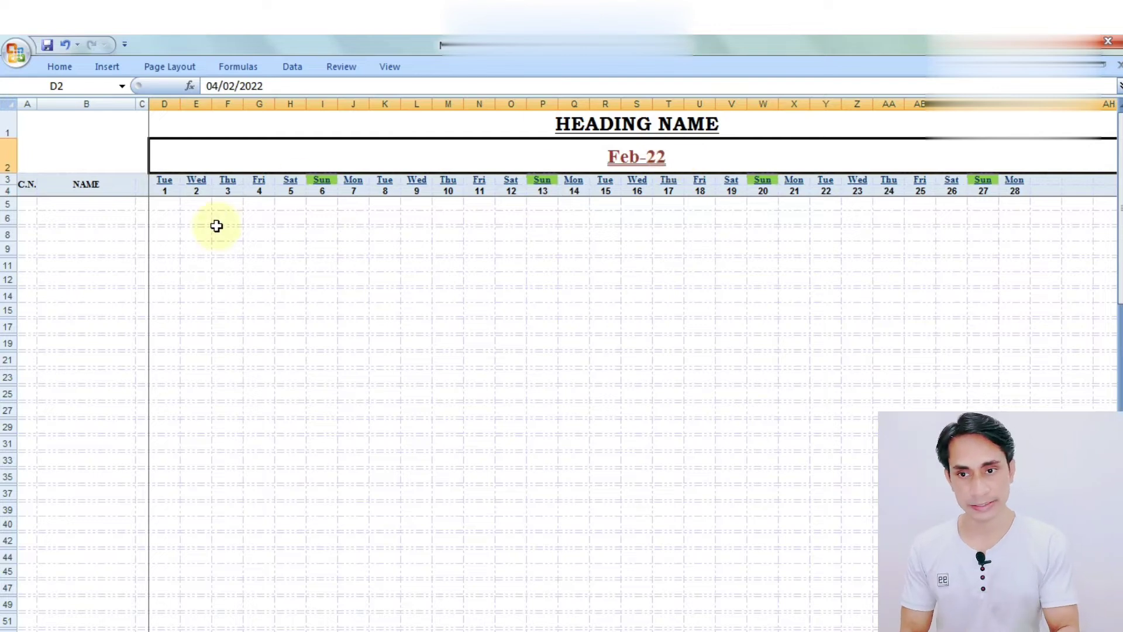
left_click(29, 195)
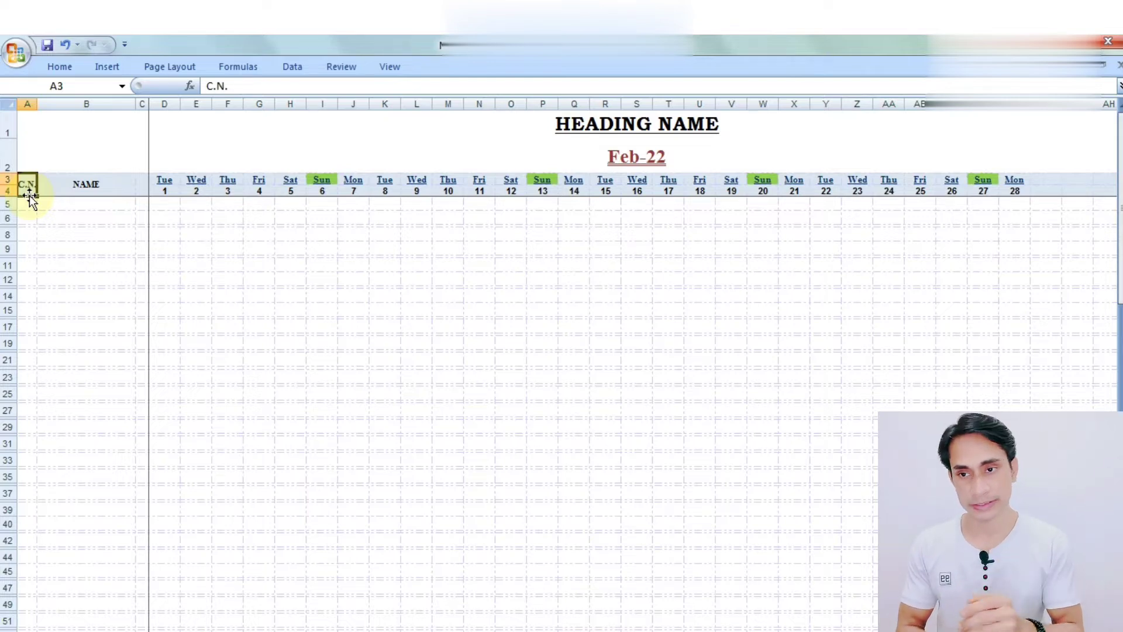
left_click(88, 201)
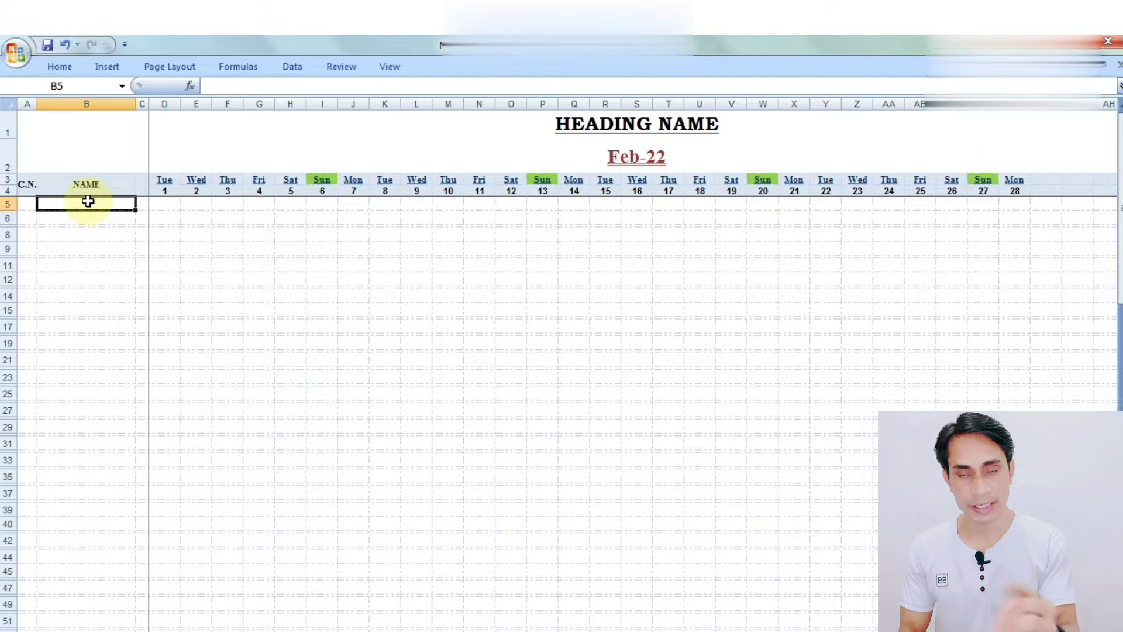
left_click(27, 202)
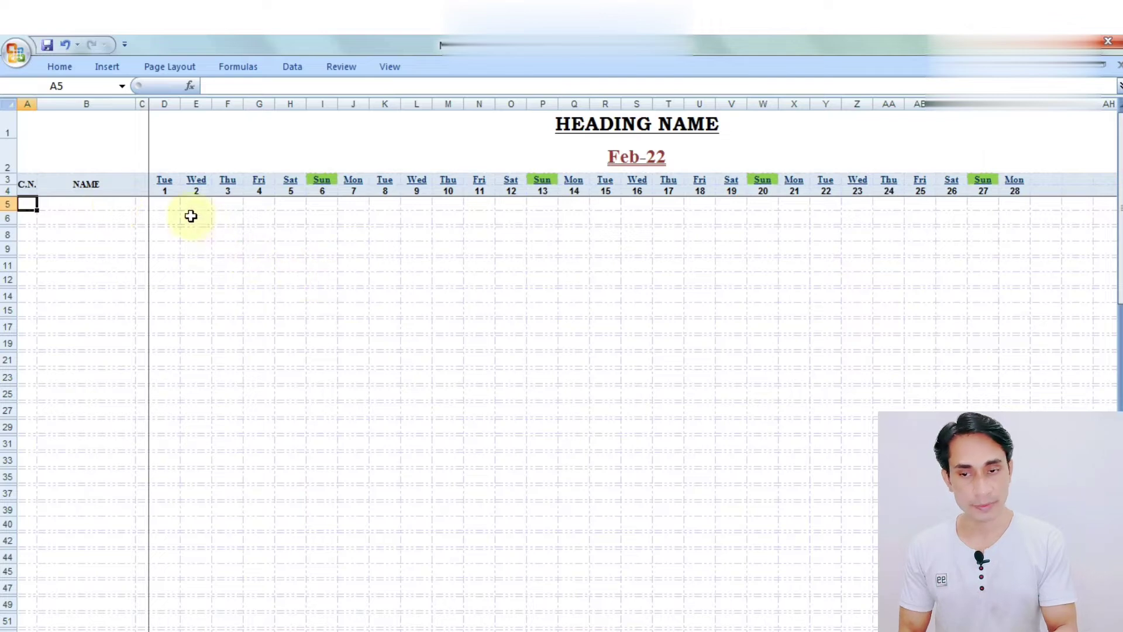
left_click_drag(166, 202, 586, 408)
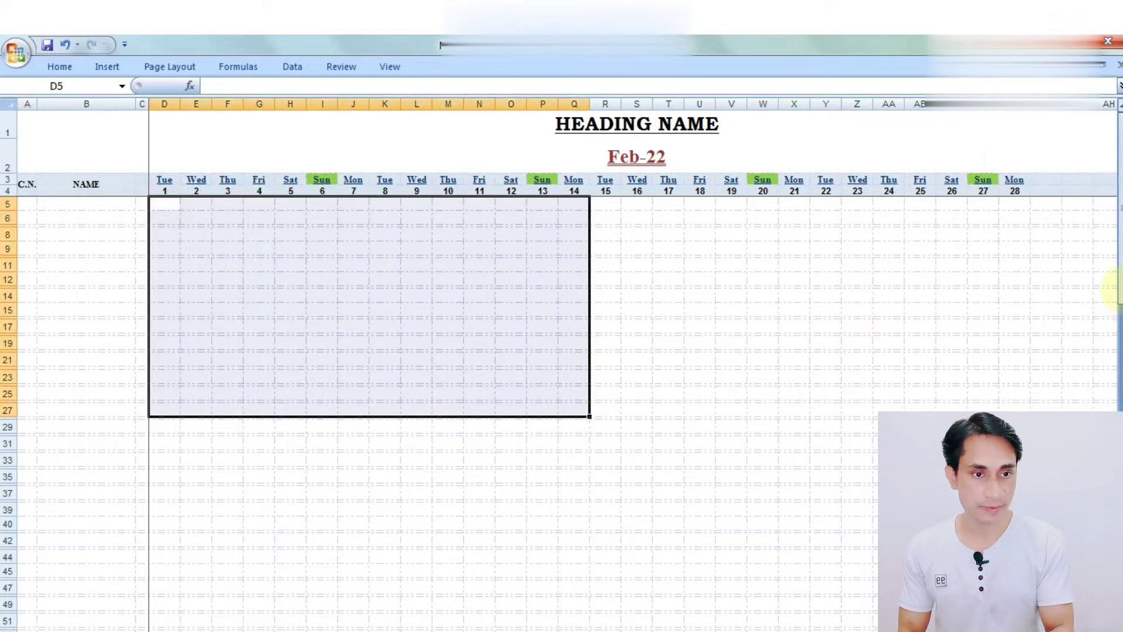
Step: Review the M and E weekday tables below the main grid
left_click_drag(1120, 270, 1120, 315)
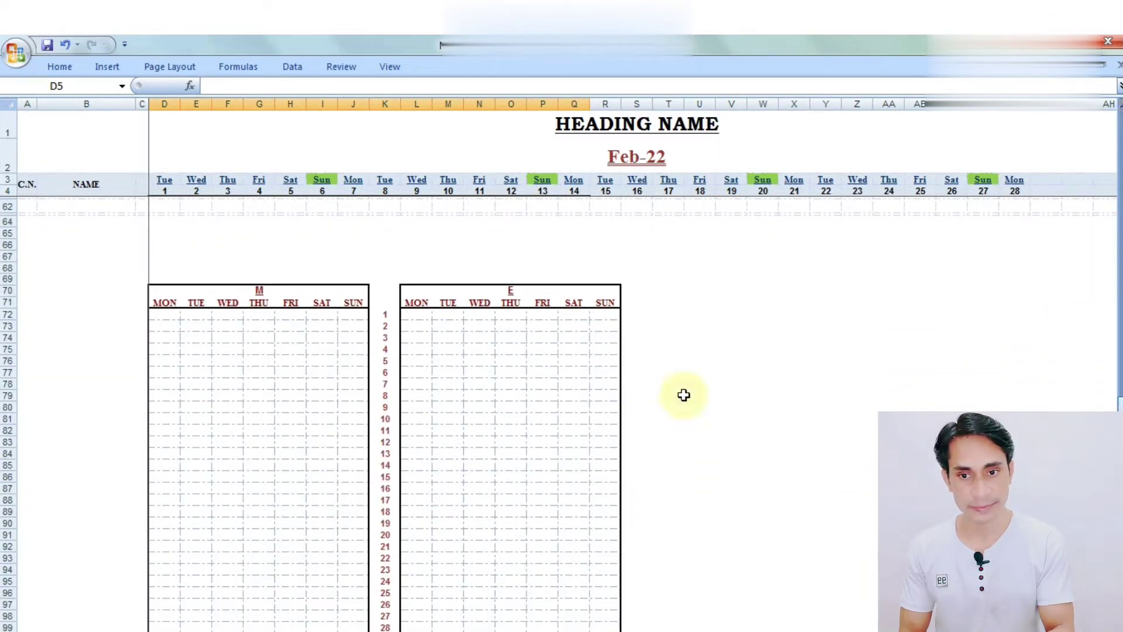
left_click(240, 292)
left_click(509, 290)
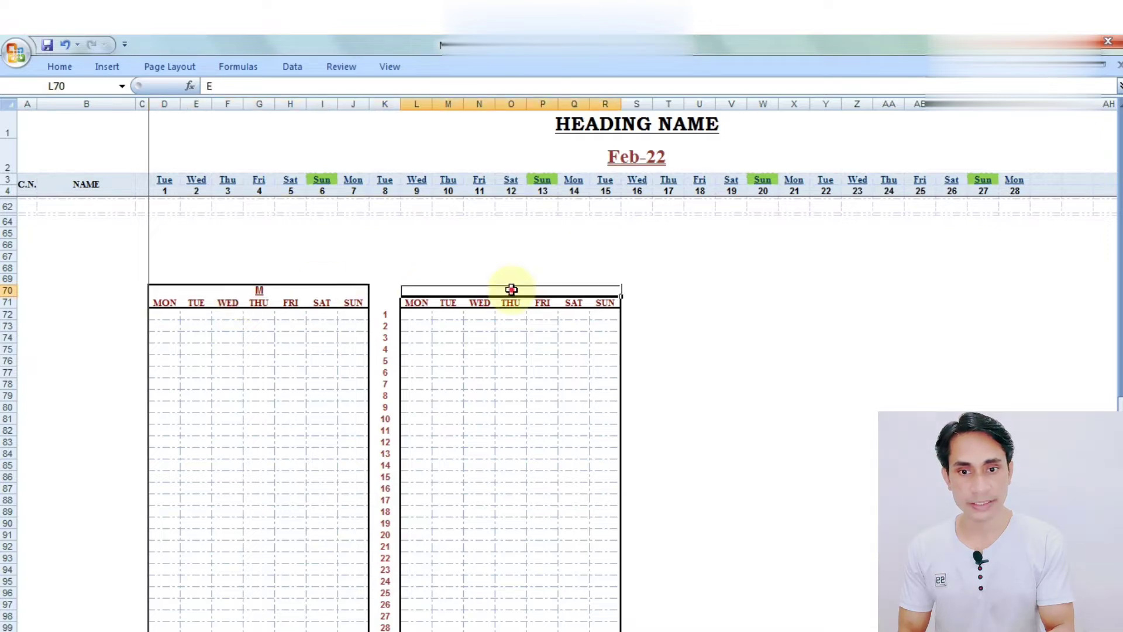
left_click(286, 289)
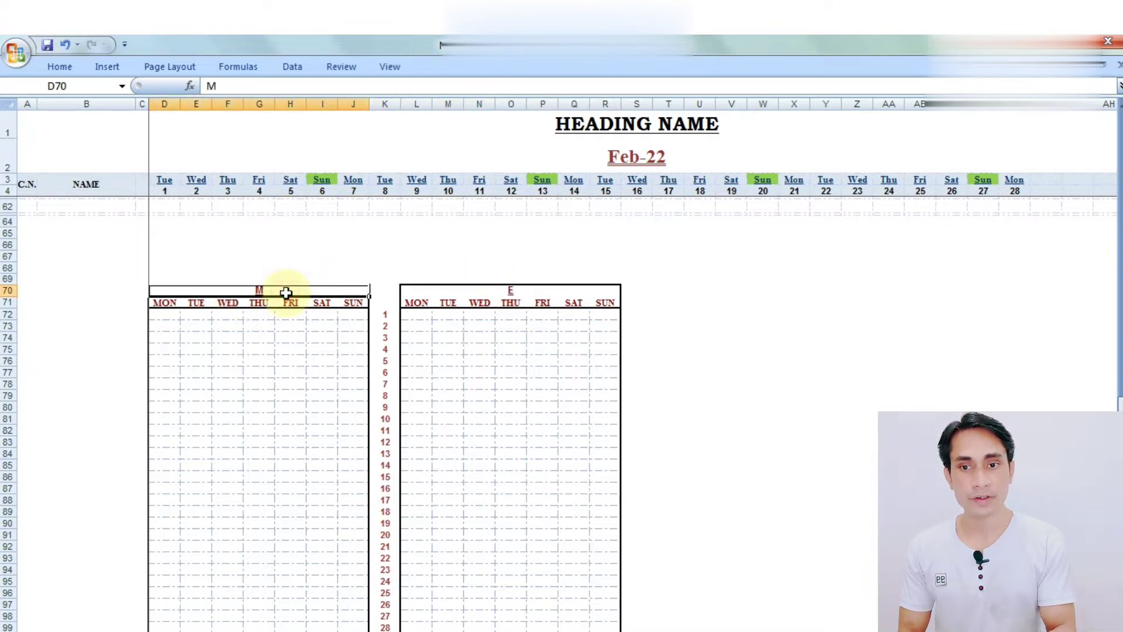
left_click(488, 291)
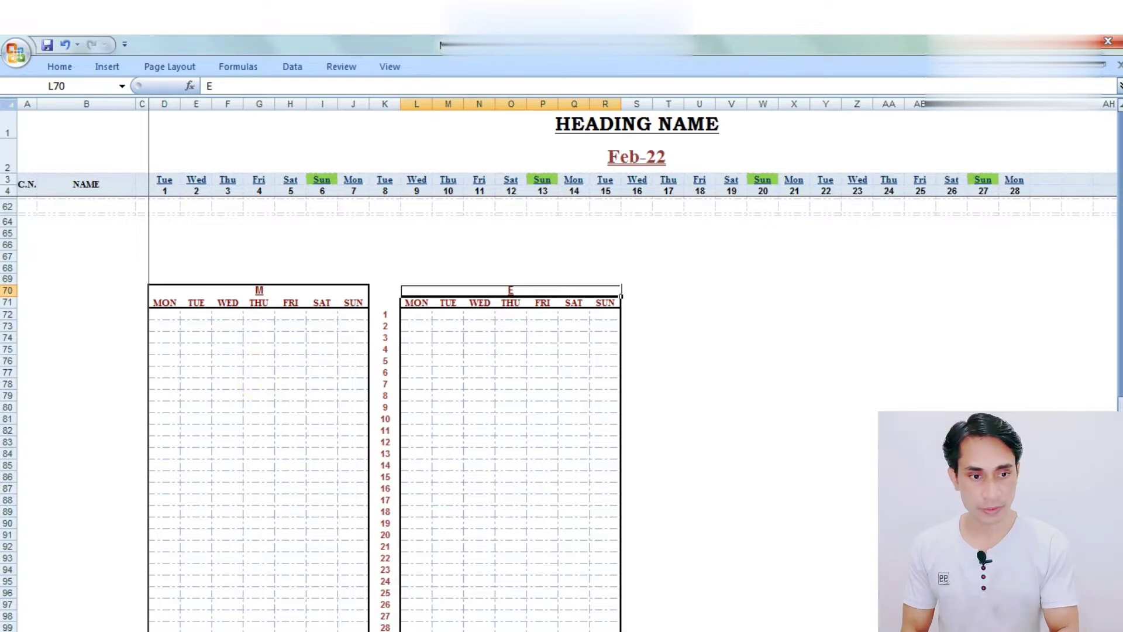
Step: Replace the sheet heading in cell D1 with PATIENT RECORD
left_click_drag(1120, 445, 1118, 125)
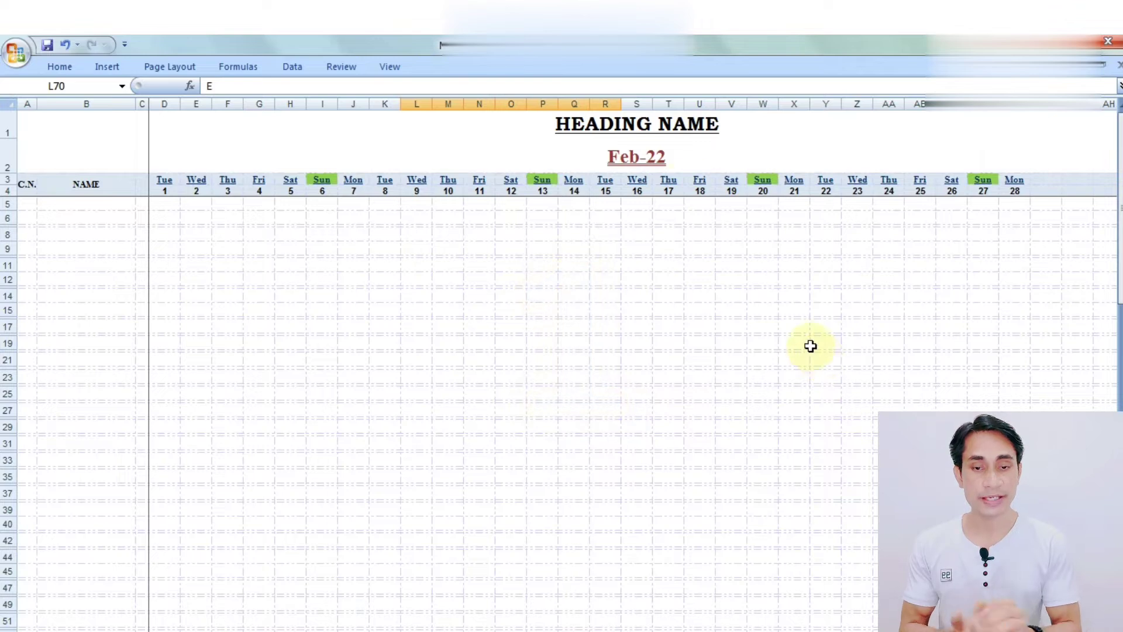
left_click(623, 124)
type("patine")
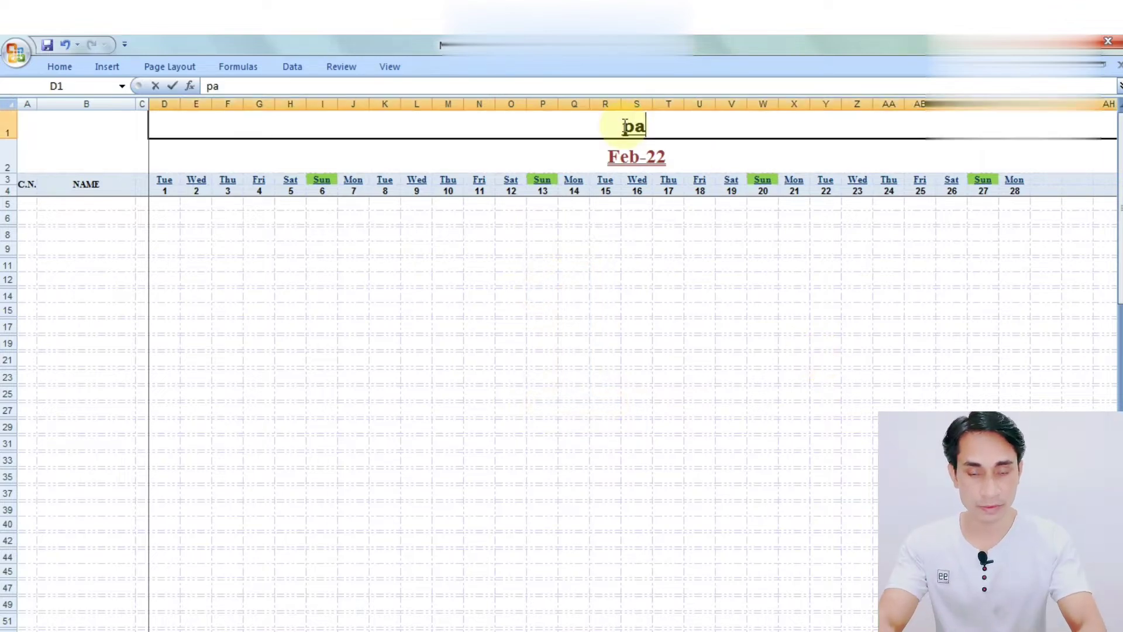
key("BackSpace")
key("BackSpace")
key("BackSpace")
key("BackSpace")
key("BackSpace")
key("BackSpace")
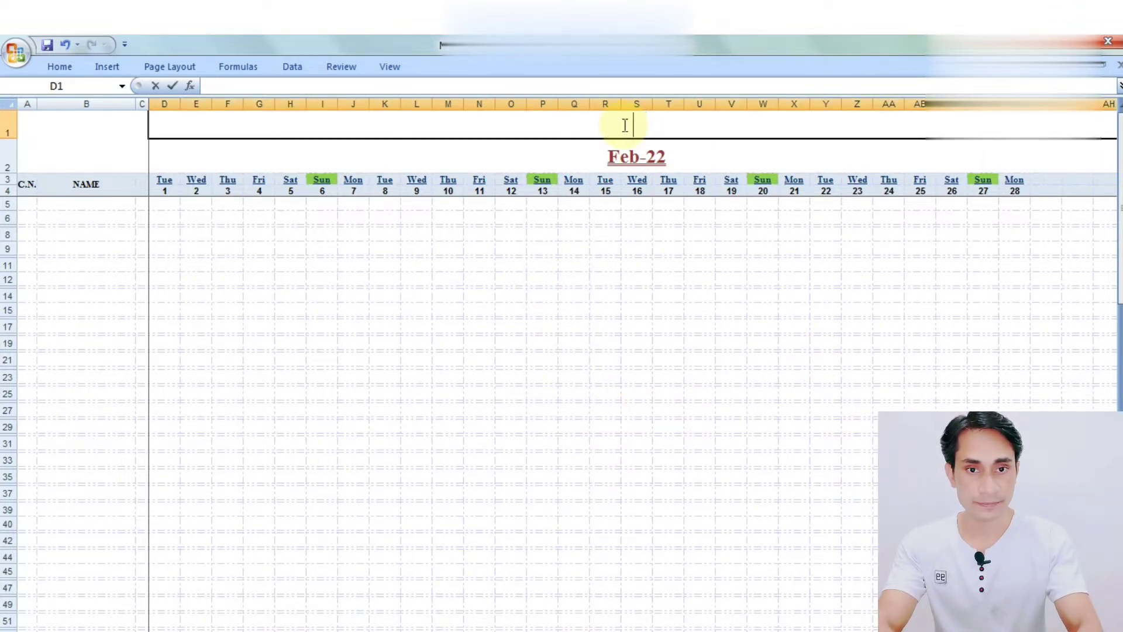
type("PATIENT RECORD")
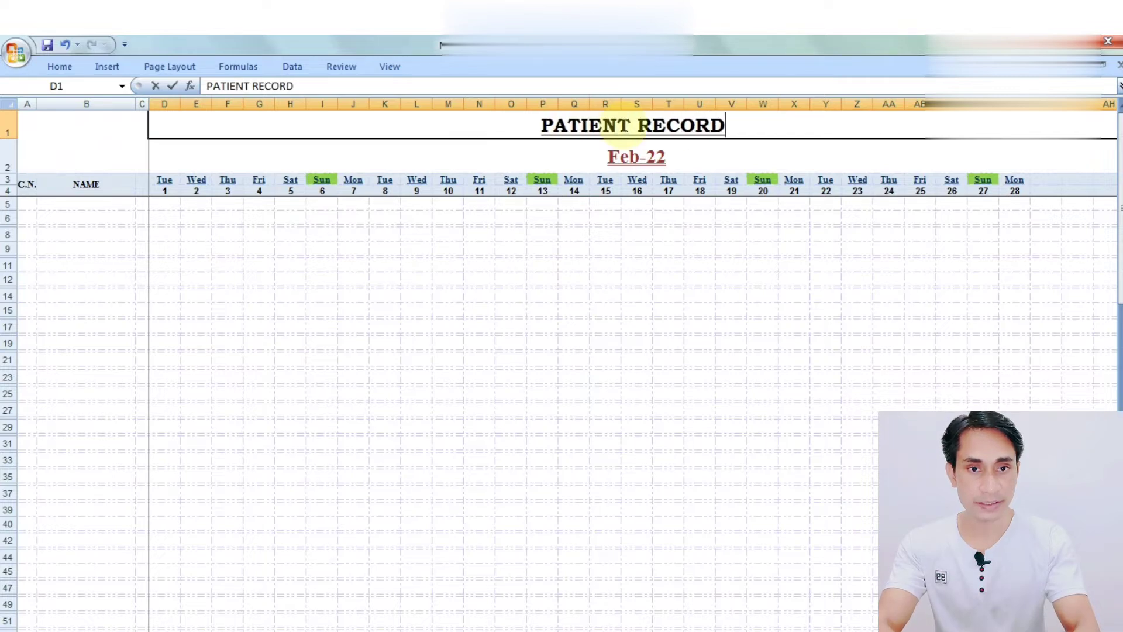
key("ctrl+Return")
key("Return")
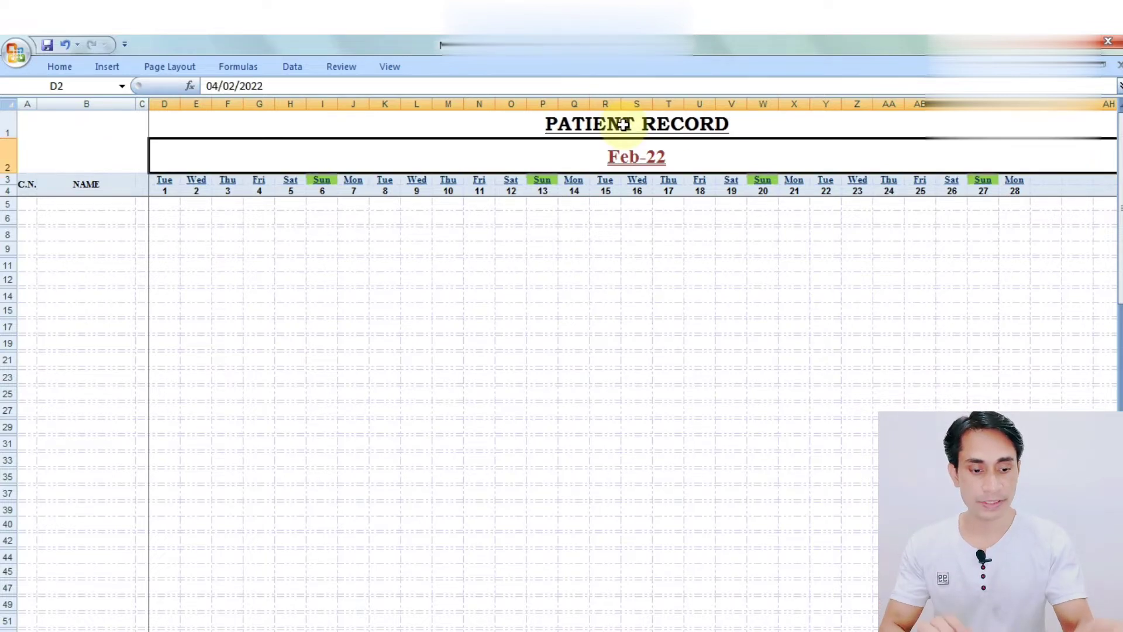
Step: Fill the first record row with the doctor's name in B5 and C.N. 1 in A5
key("Down")
key("Left")
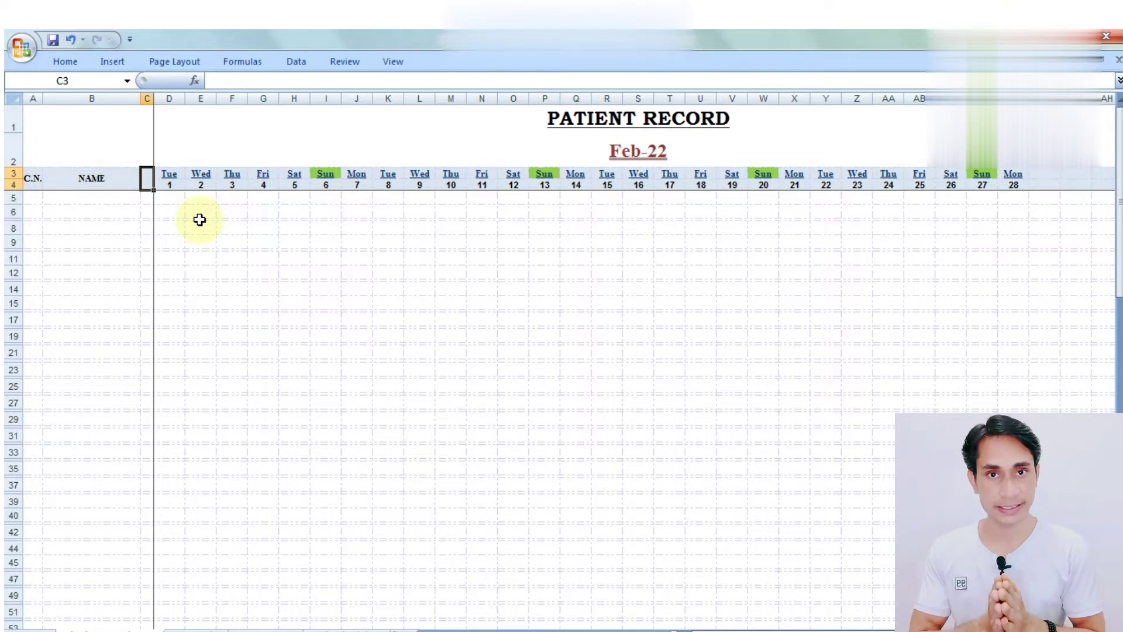
left_click(70, 197)
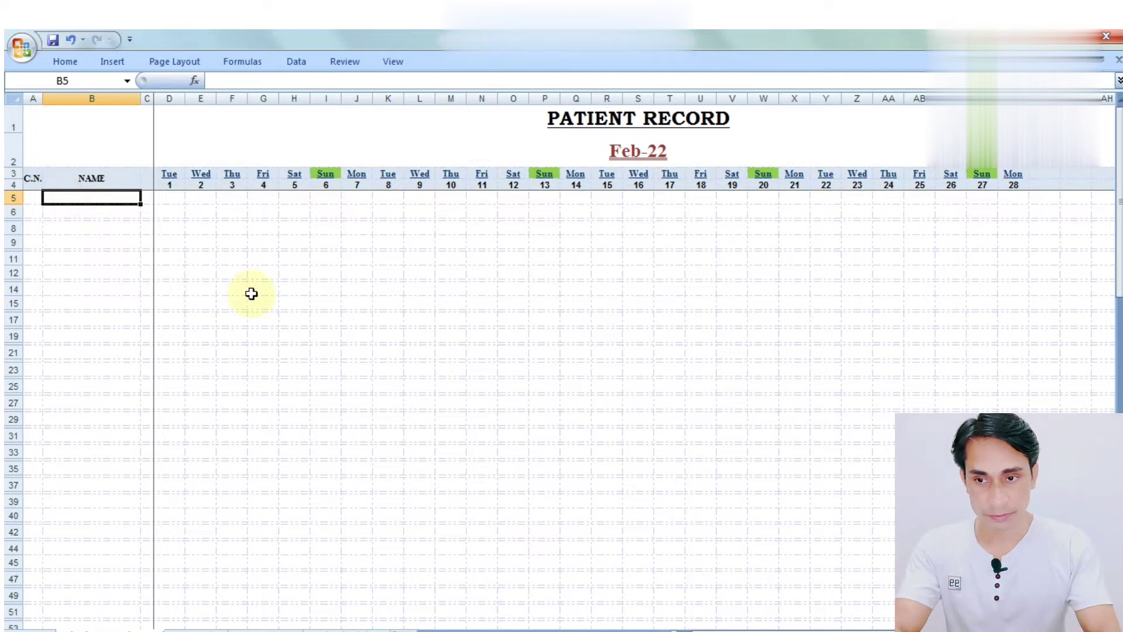
type("DR. RAM")
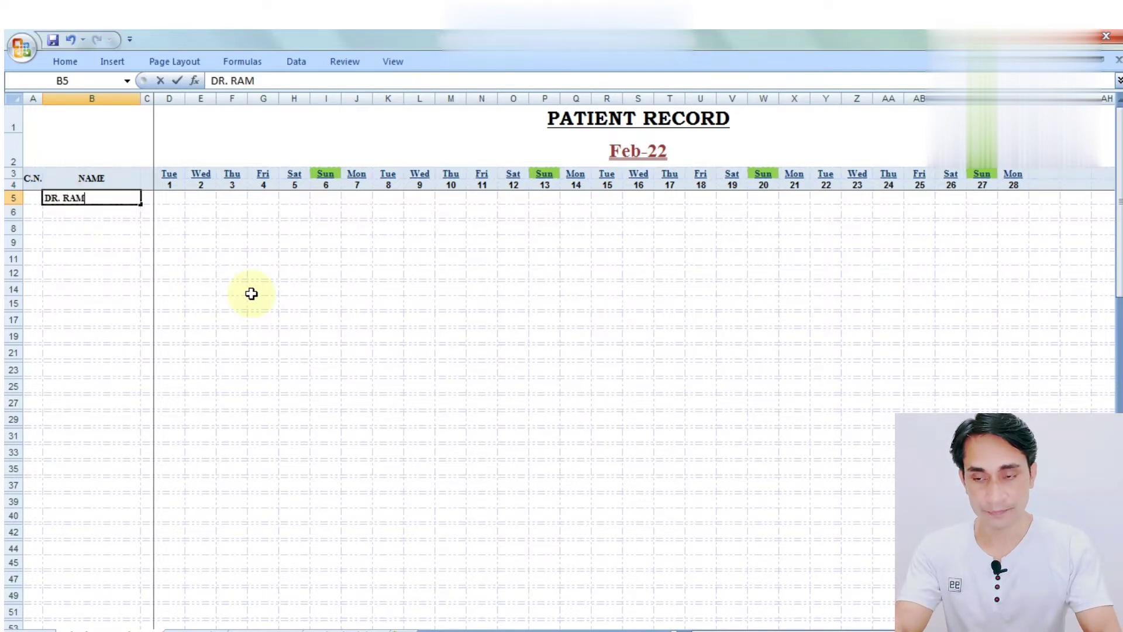
key("Tab")
left_click(32, 198)
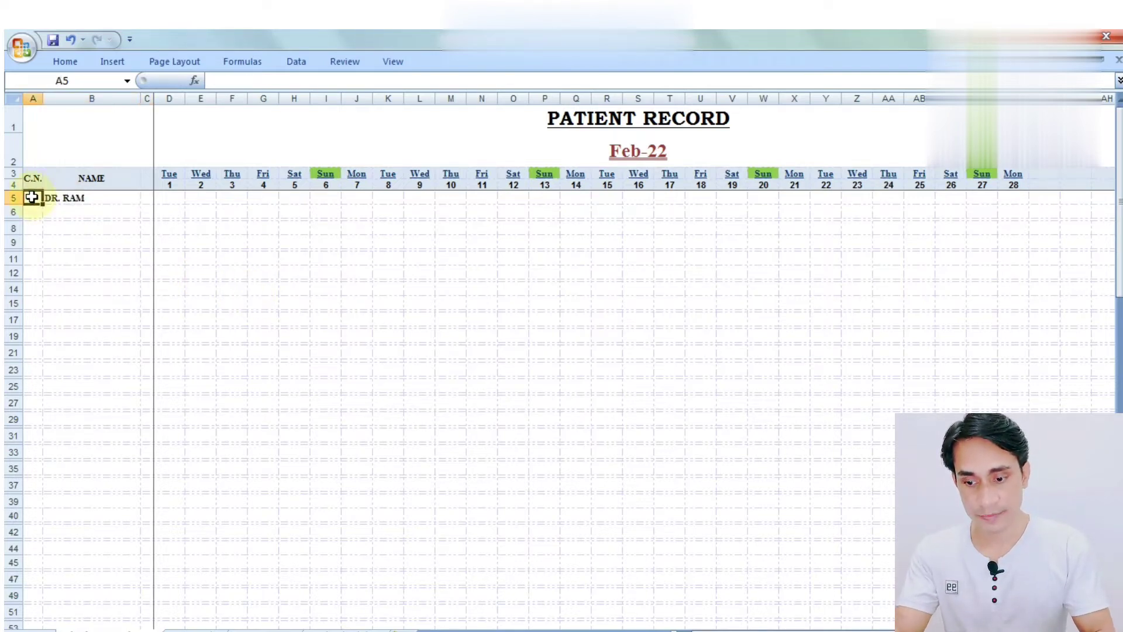
type("1")
key("Tab")
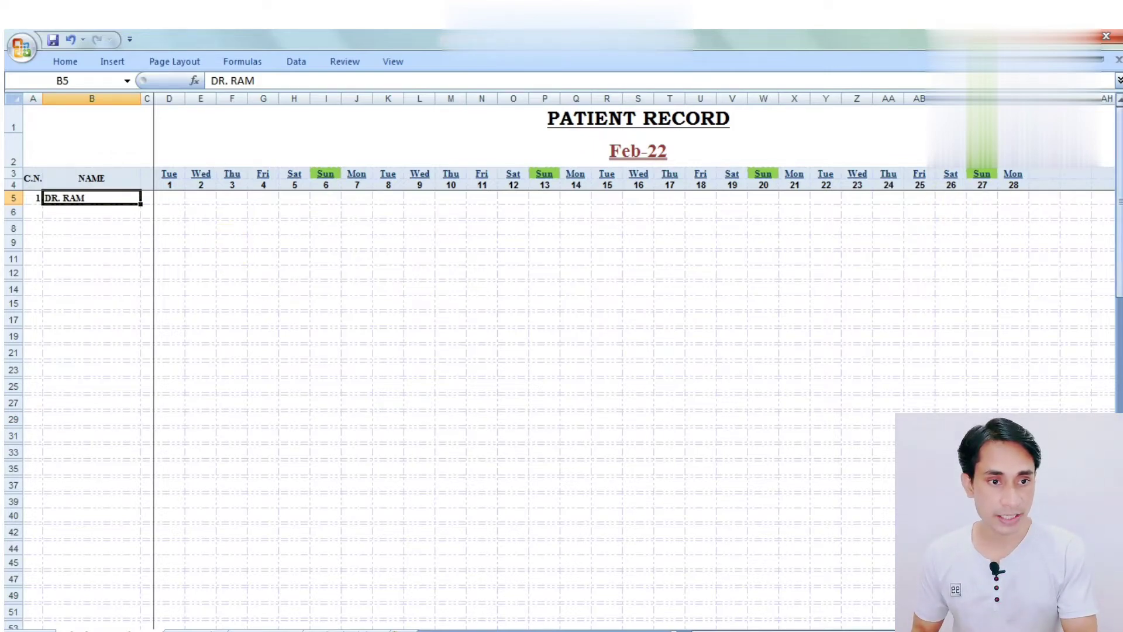
Step: Enter 1 under Monday through Saturday in row 72 of the M table, leaving Sunday blank
left_click_drag(1118, 201, 1118, 214)
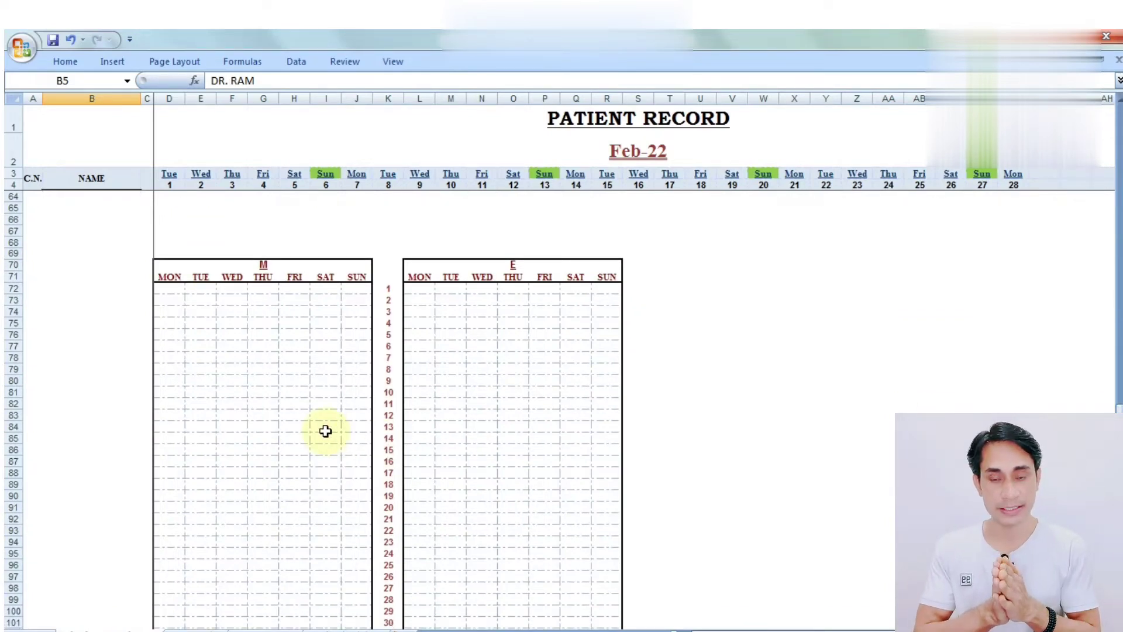
left_click_drag(386, 289, 399, 451)
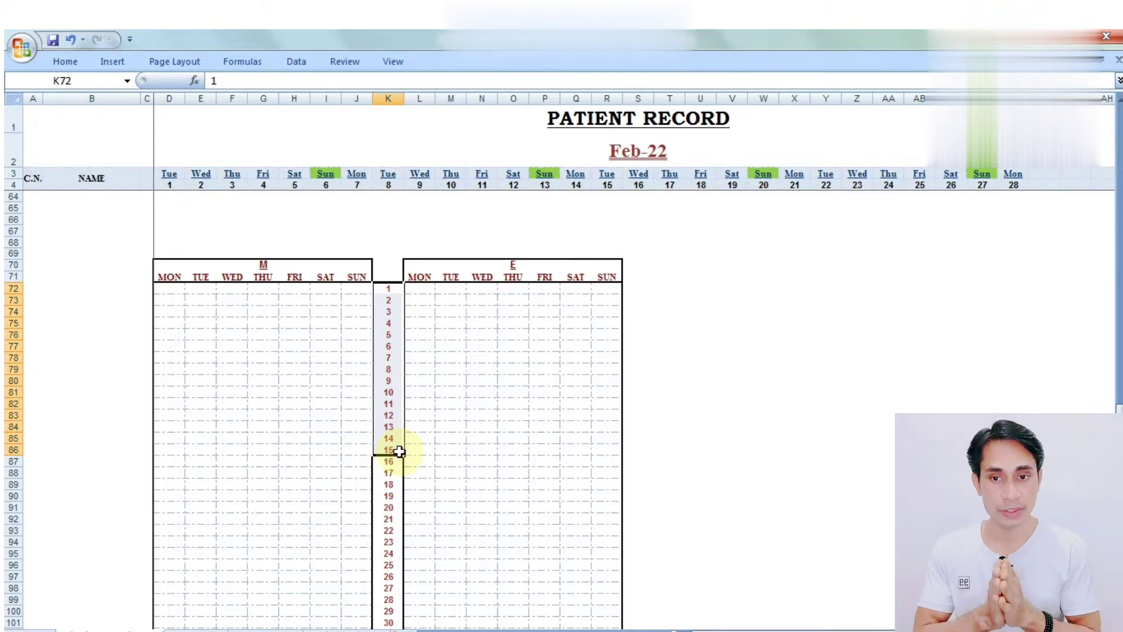
left_click(388, 290)
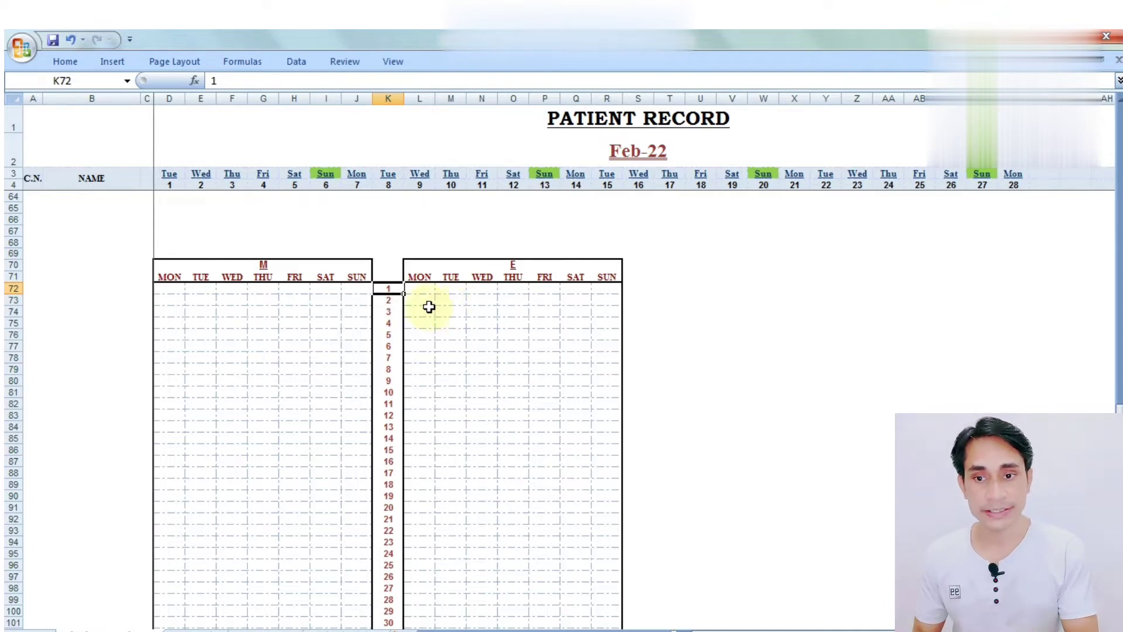
left_click(272, 264)
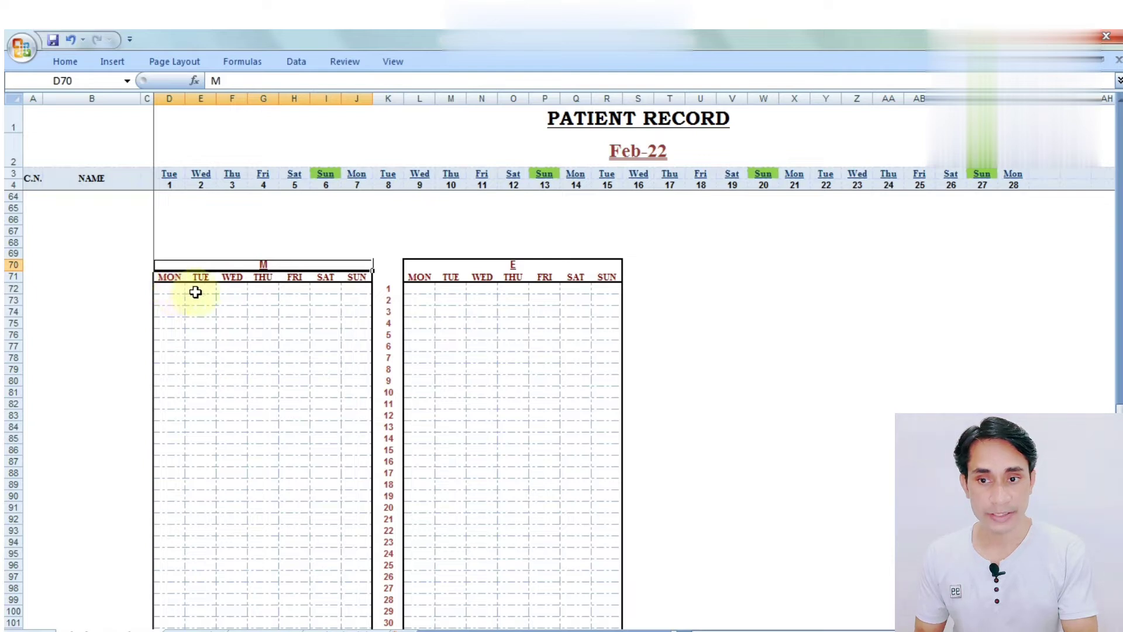
left_click(165, 288)
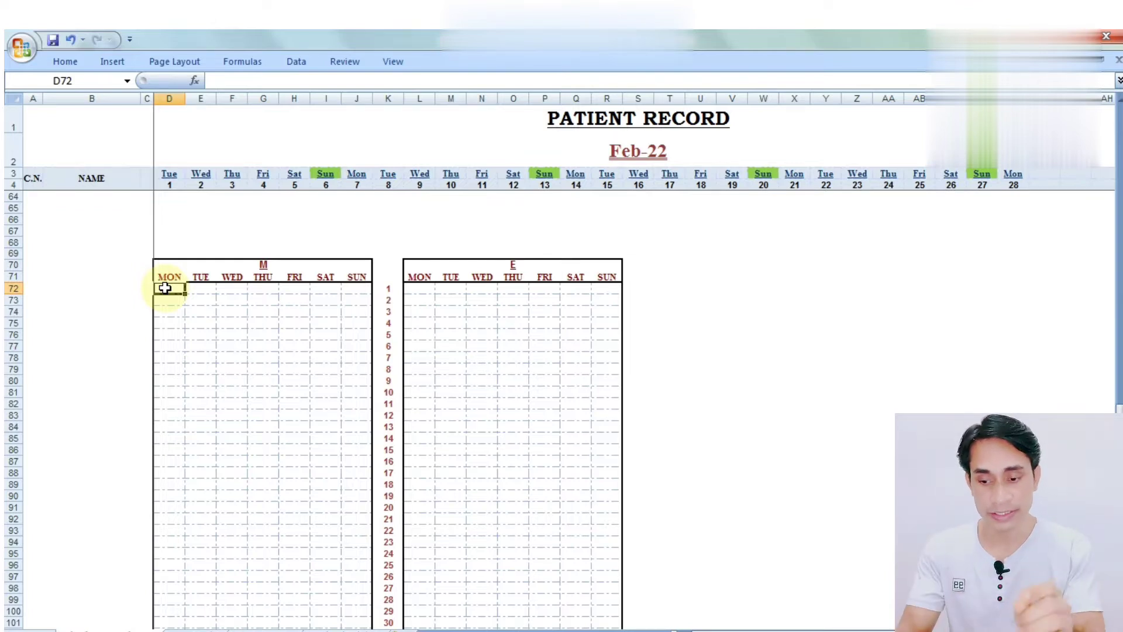
type("1")
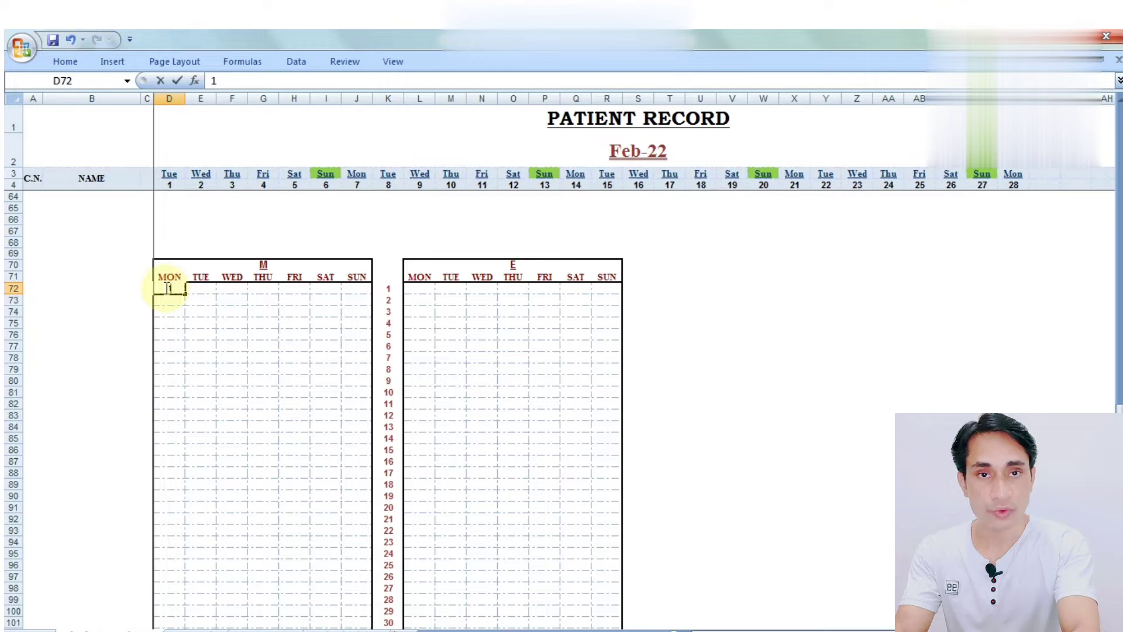
key("Tab")
type("1")
key("Tab")
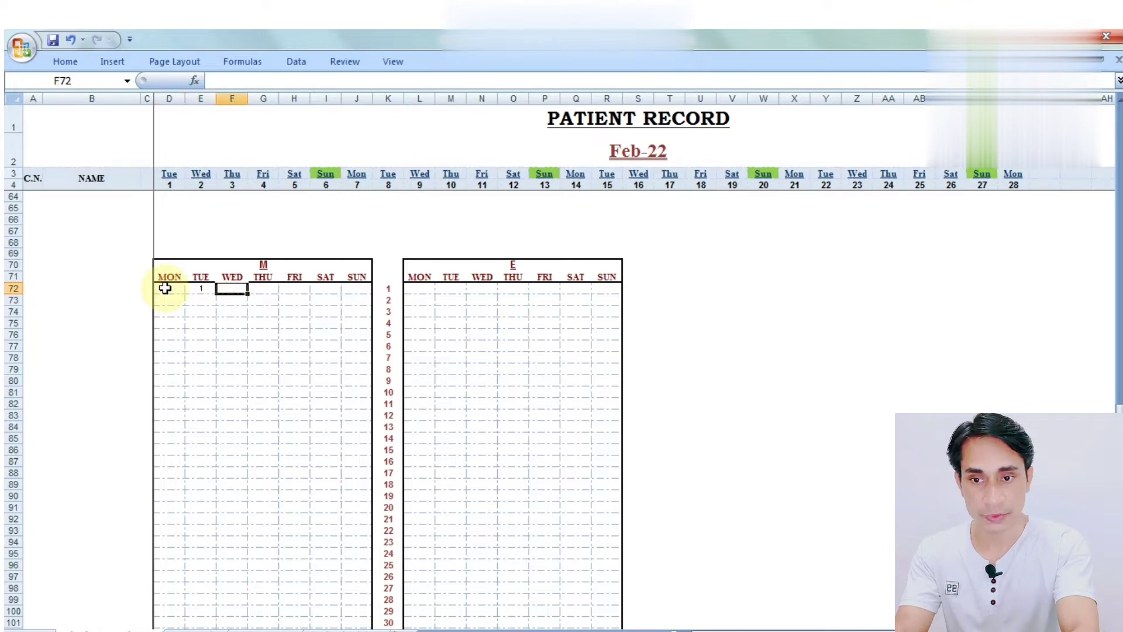
type("1")
key("Tab")
type("1")
key("Tab")
type("1")
key("Tab")
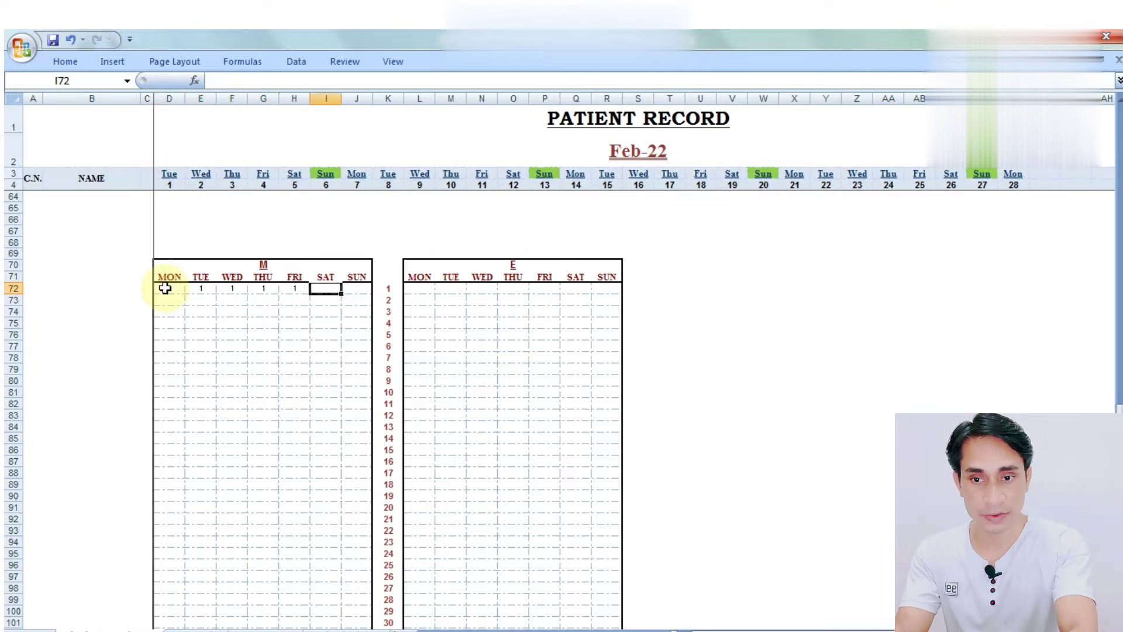
type("1")
key("Tab")
key("BackSpace")
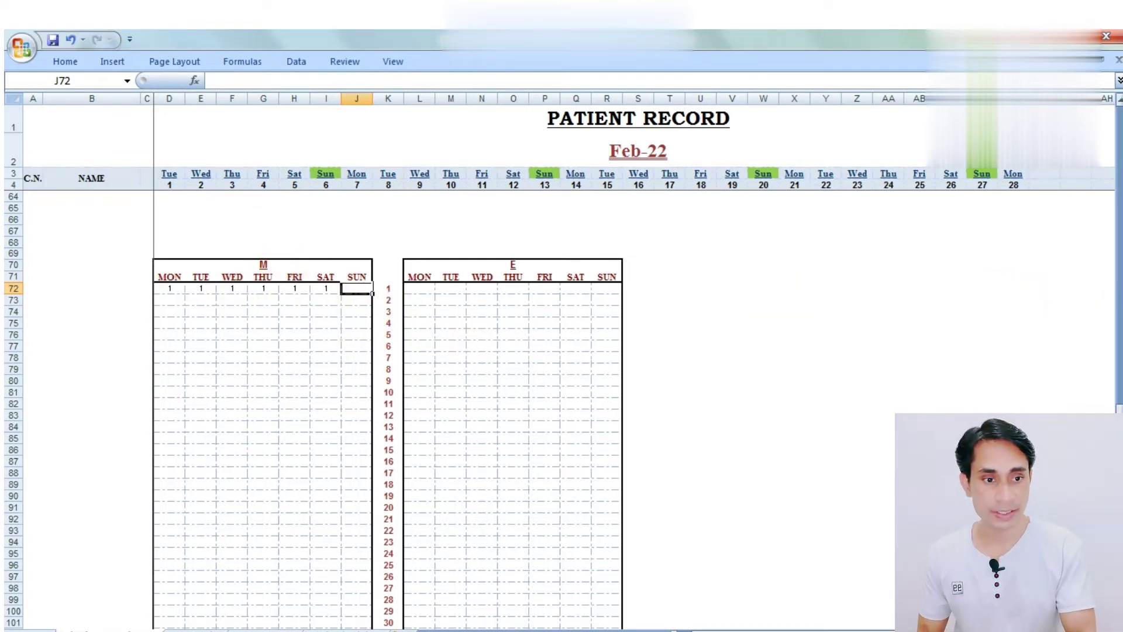
Step: Assign the first doctor's record to the M table by entering M in cell C5
left_click_drag(1118, 407, 1113, 130)
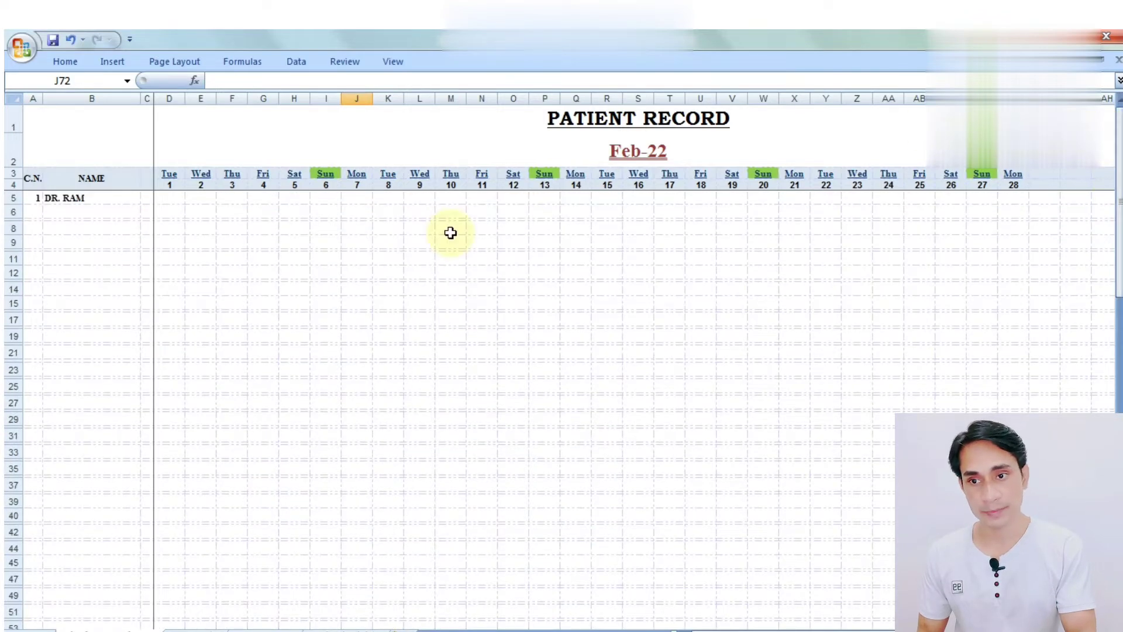
left_click(151, 200)
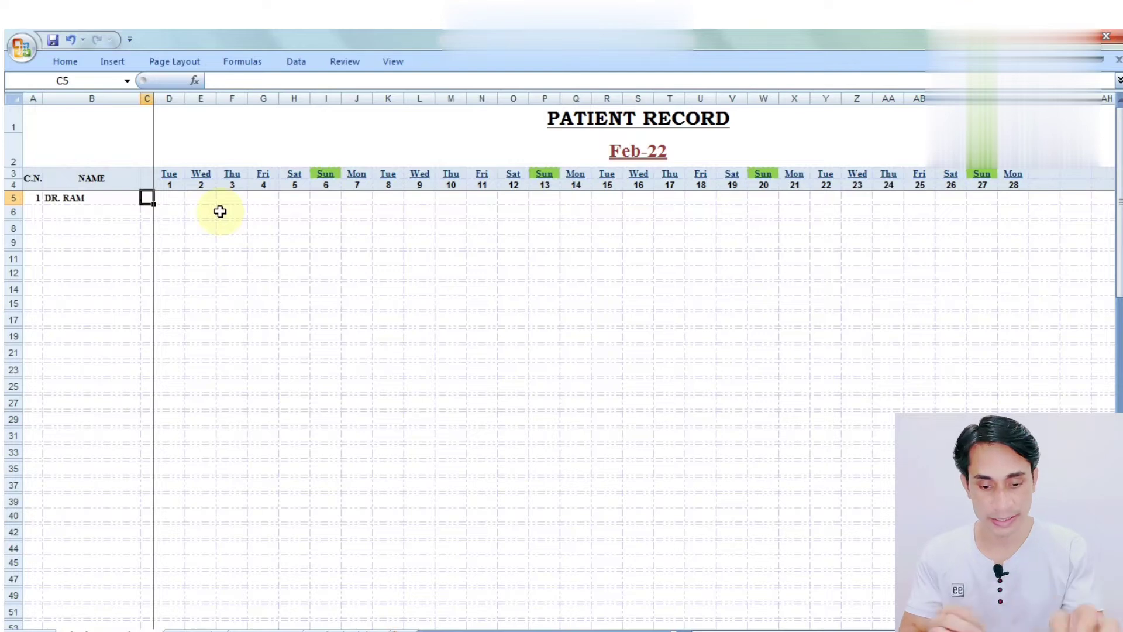
type("M")
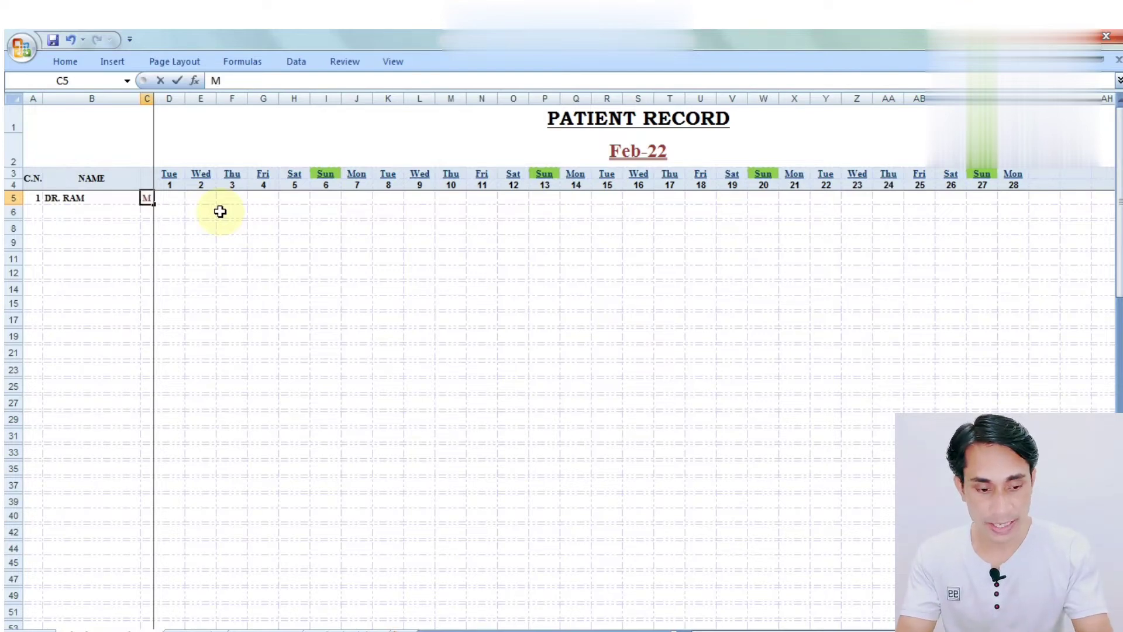
key("Return")
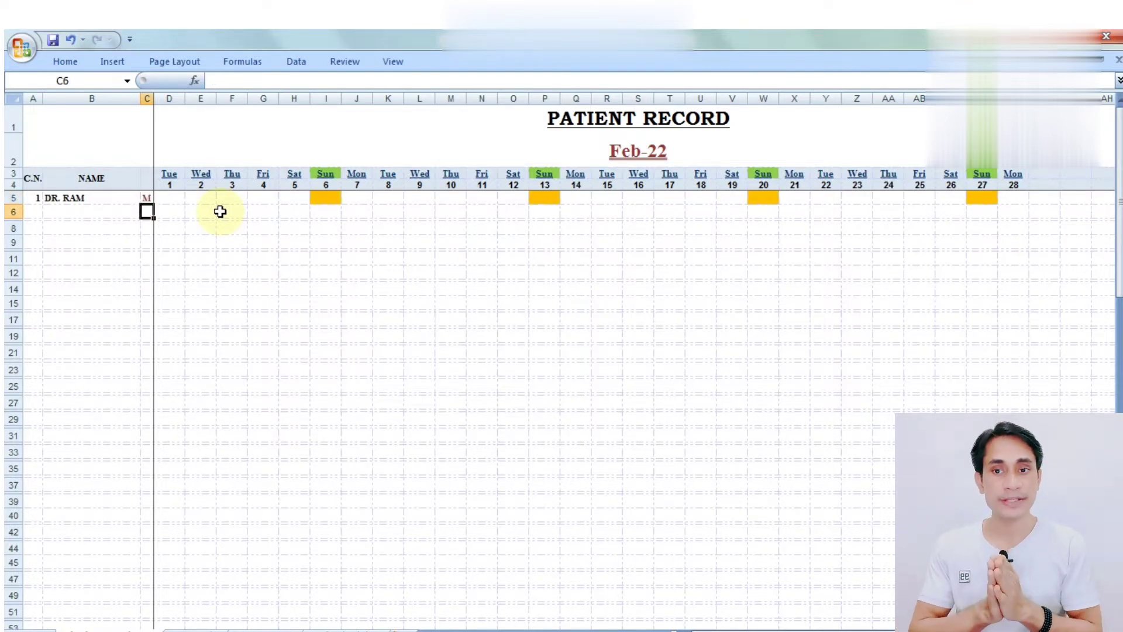
Step: Examine the Sunday highlighting and the weekday cells in the first doctor's row, including the days from 7 to 12
left_click(334, 201)
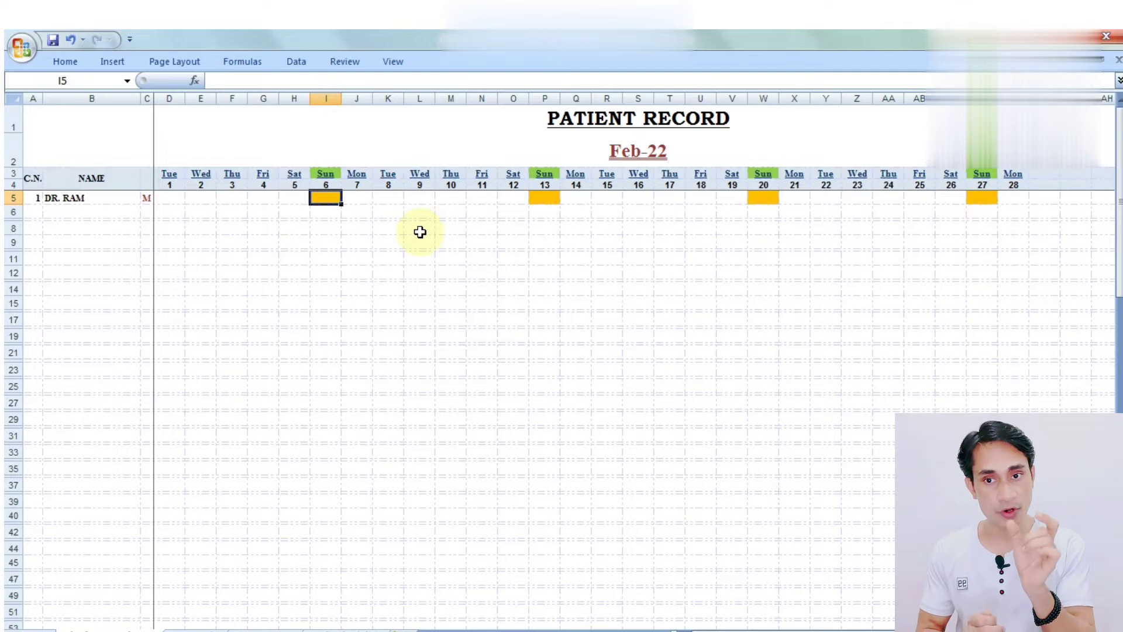
key("Left")
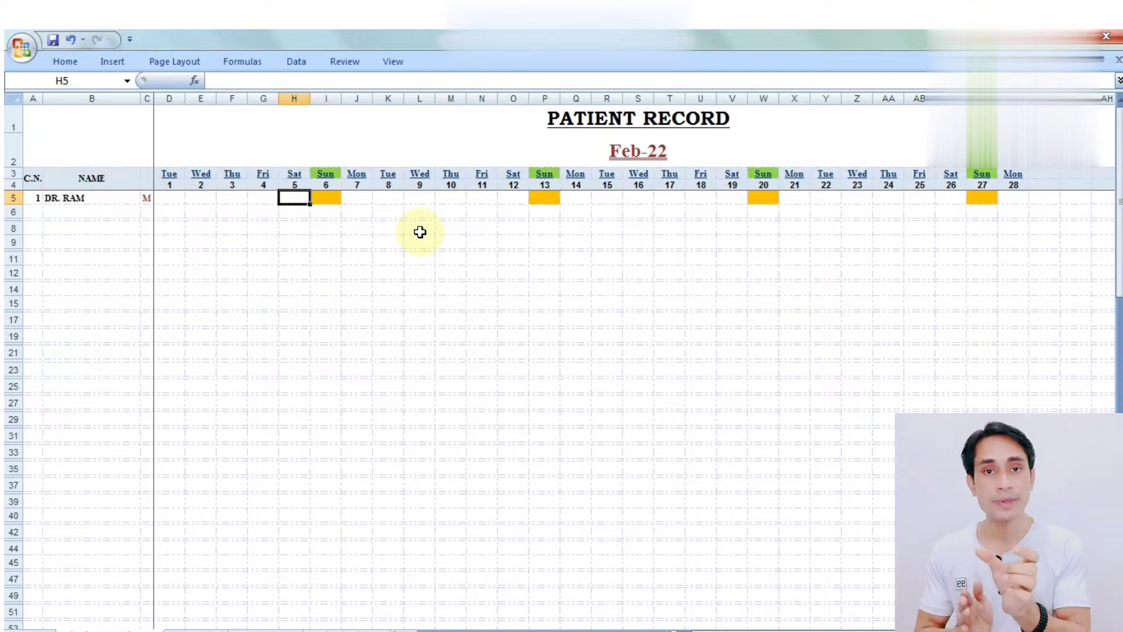
left_click(170, 200)
key("Right")
key("Right")
key("Right")
key("Right")
key("Right")
key("Right")
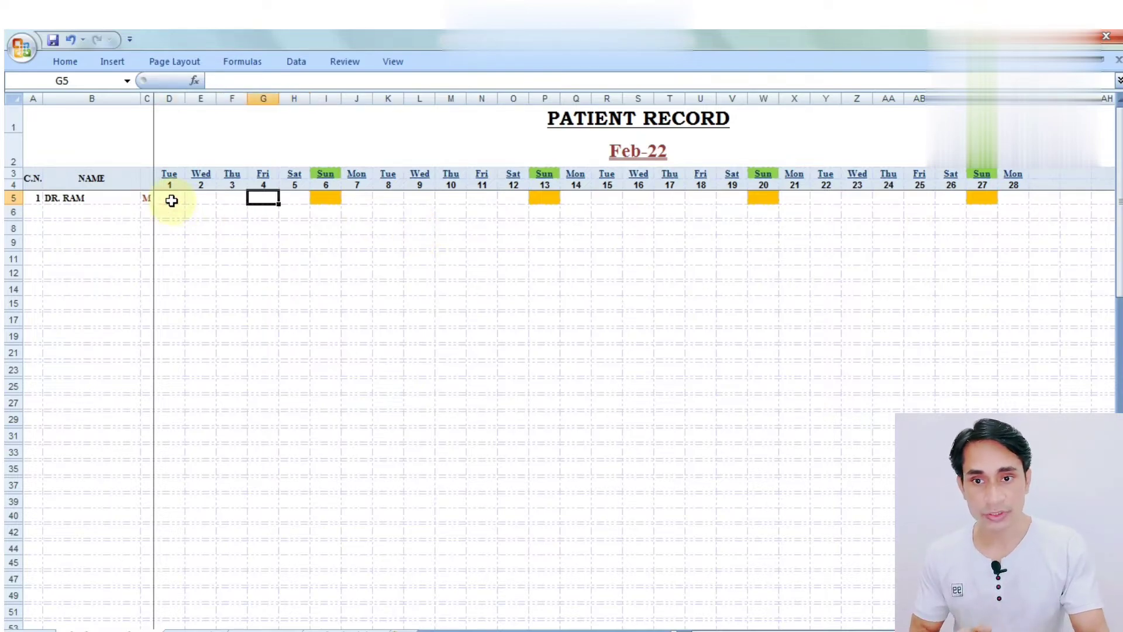
key("shift+Right")
key("shift+Right")
key("shift+Right")
key("shift+Right")
key("shift+Right")
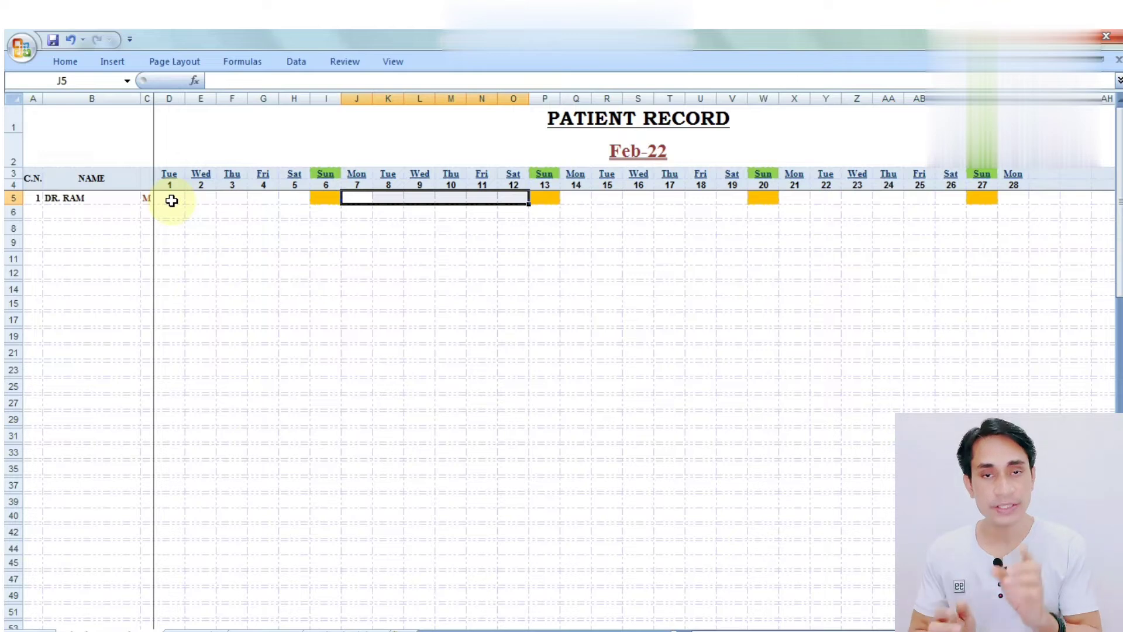
Step: Add the second record in row 6 with C.N. 2 and the doctor's name
left_click(33, 212)
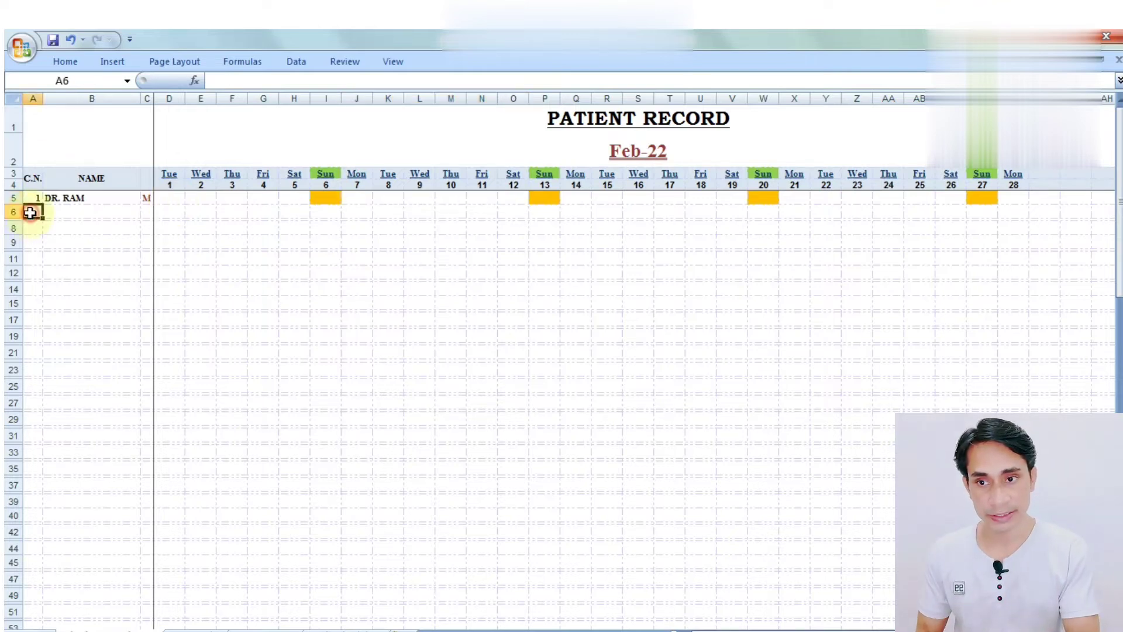
type("2")
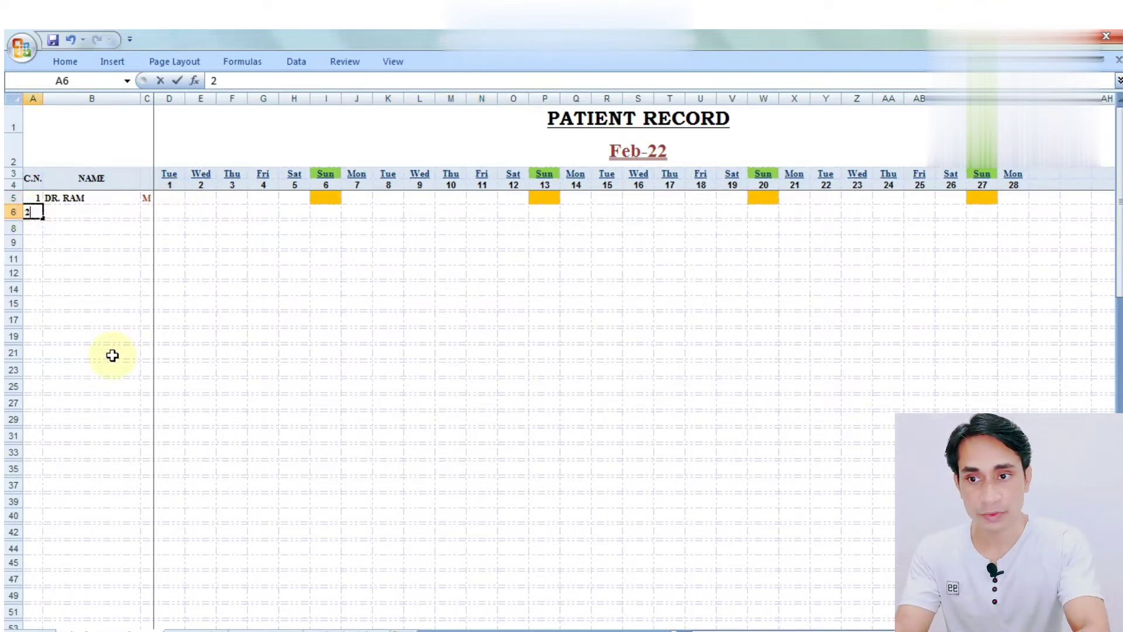
key("Tab")
type("DR. LAKSHMAN")
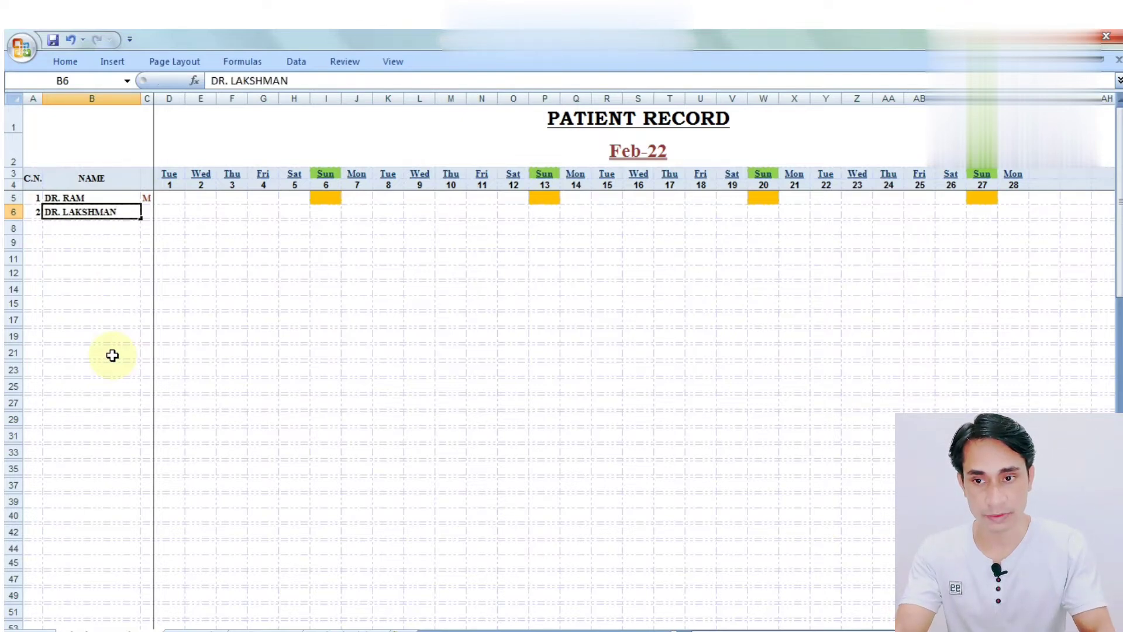
key("Tab")
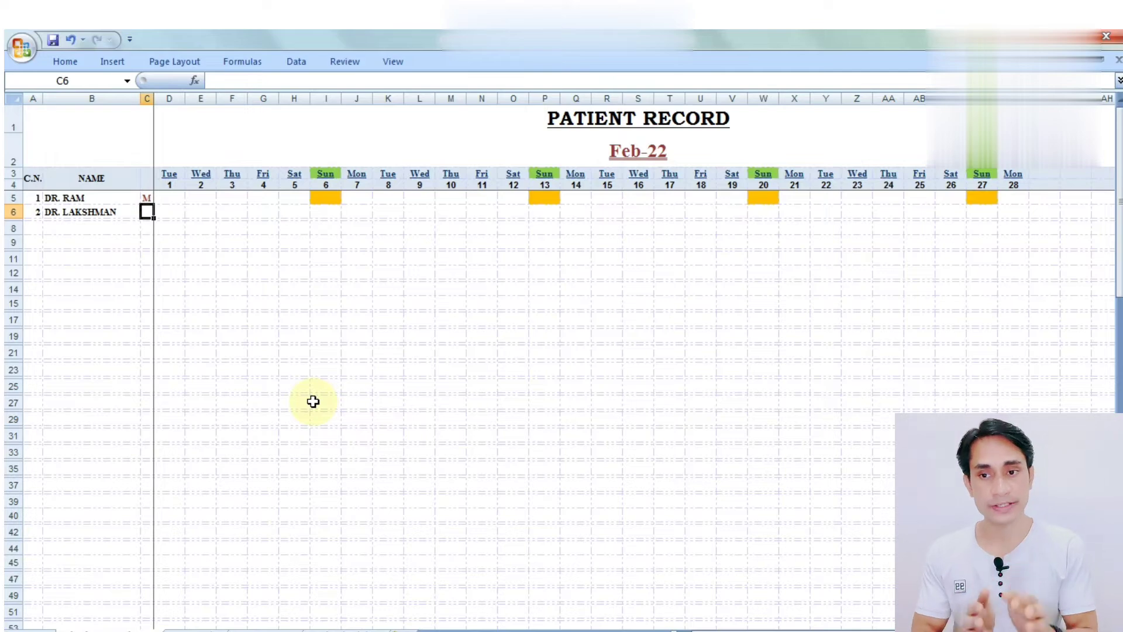
Step: Enter 2 under Monday, Wednesday and Friday in row 73 of the E table
left_click_drag(1119, 234, 1120, 246)
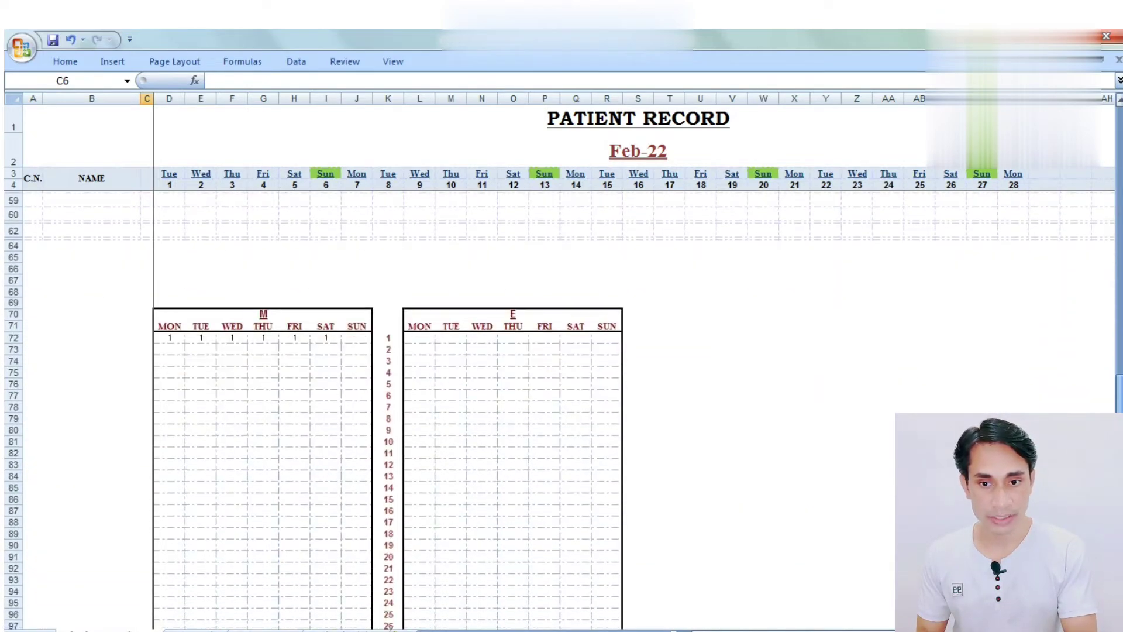
left_click(412, 349)
left_click(390, 348)
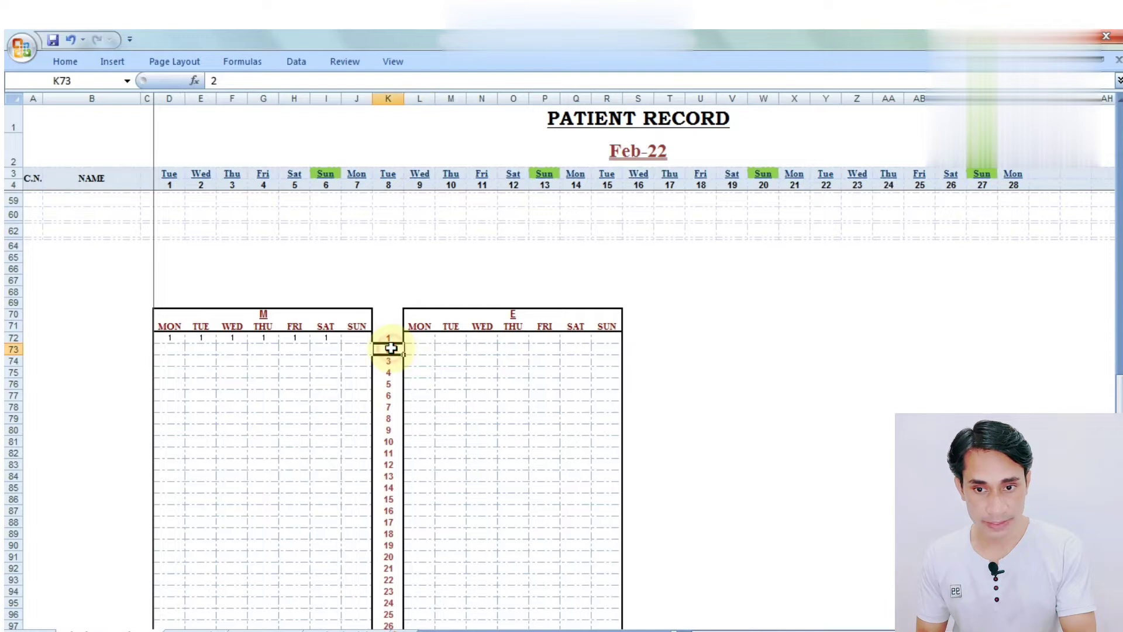
left_click(425, 351)
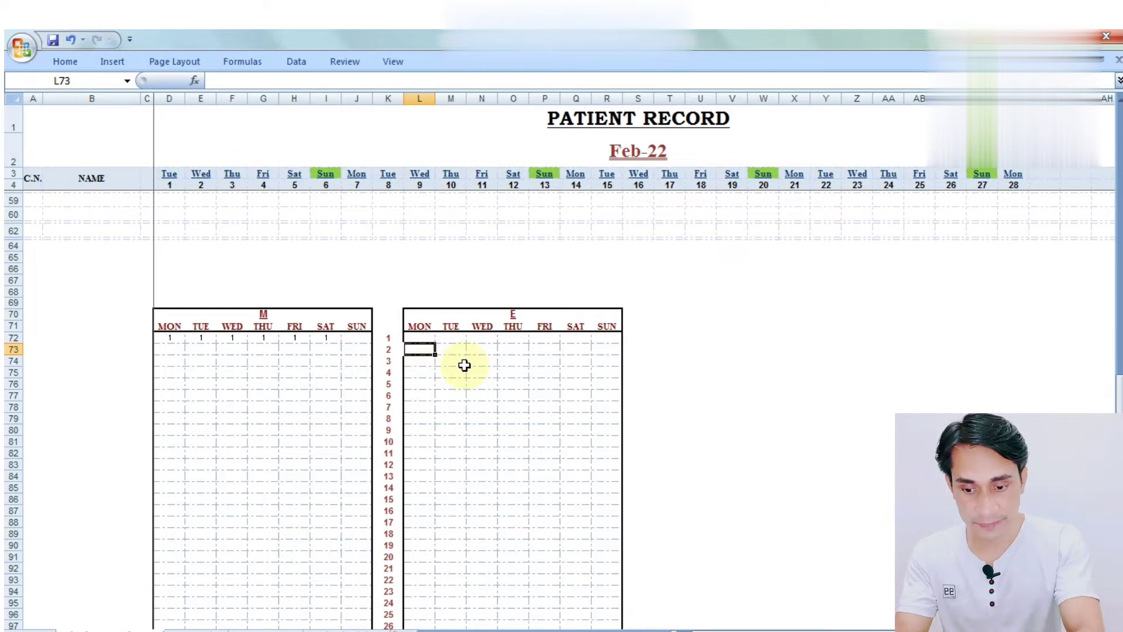
type("2")
key("Tab")
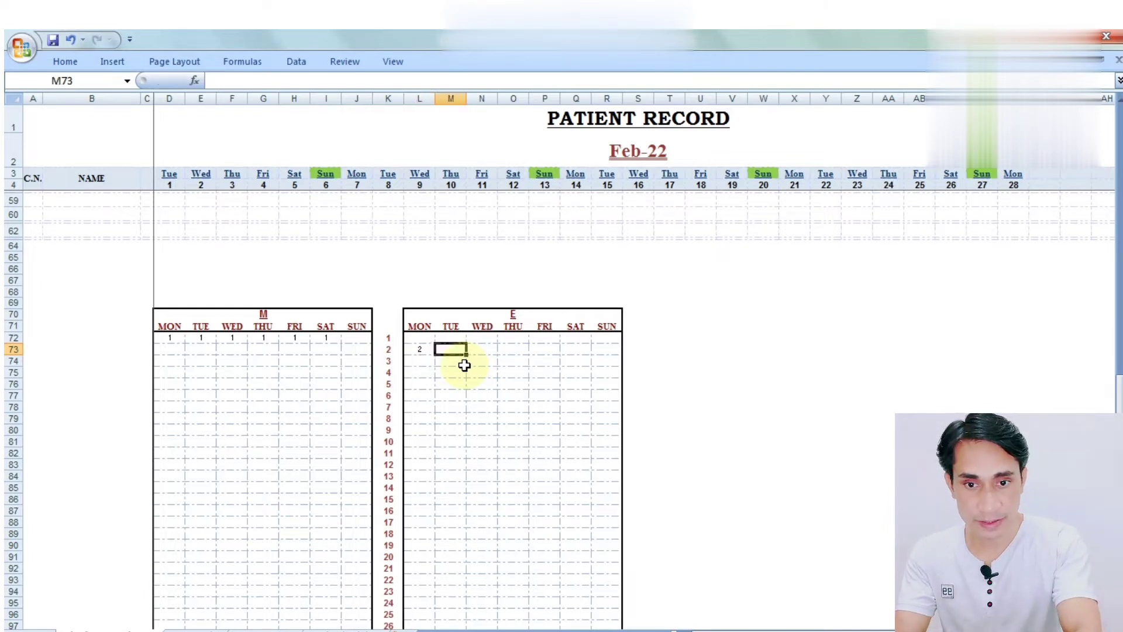
key("Tab")
type("2")
key("Tab")
key("Tab")
type("2")
key("Tab")
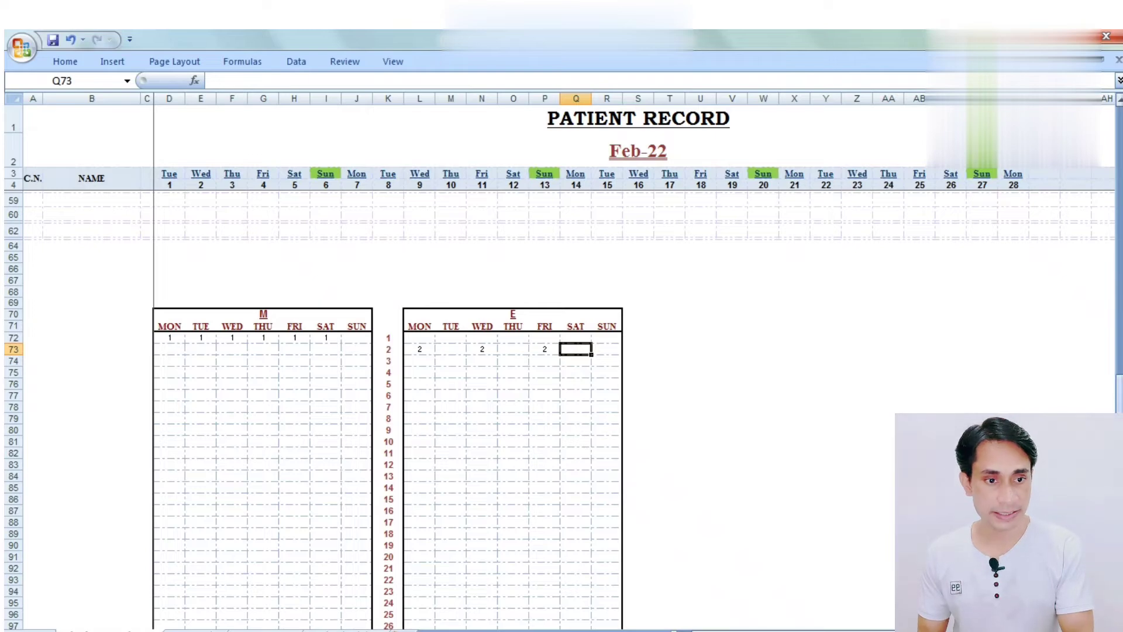
Step: Assign the second doctor's record to the E table by entering E in cell C6
left_click_drag(1119, 399, 1119, 112)
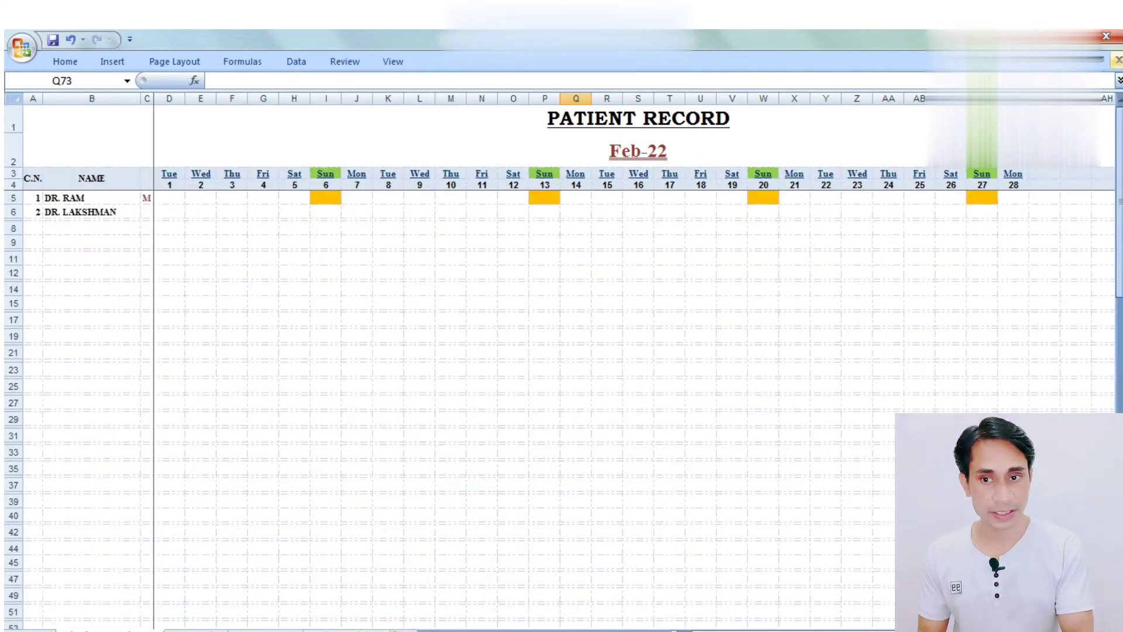
left_click(151, 211)
type("E")
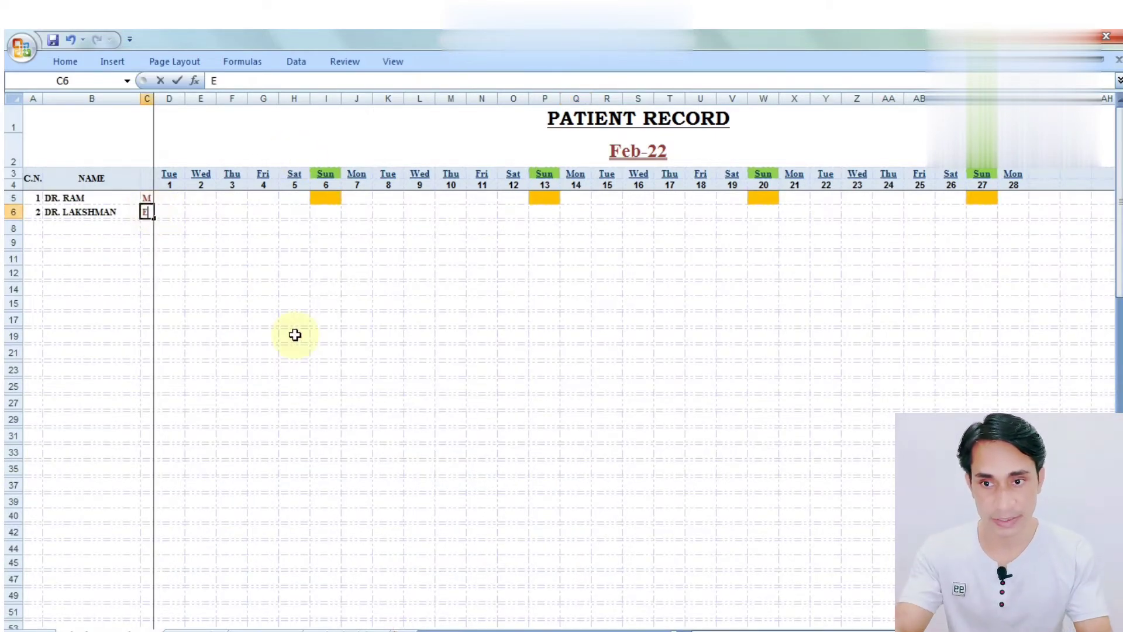
key("Return")
left_click(263, 286)
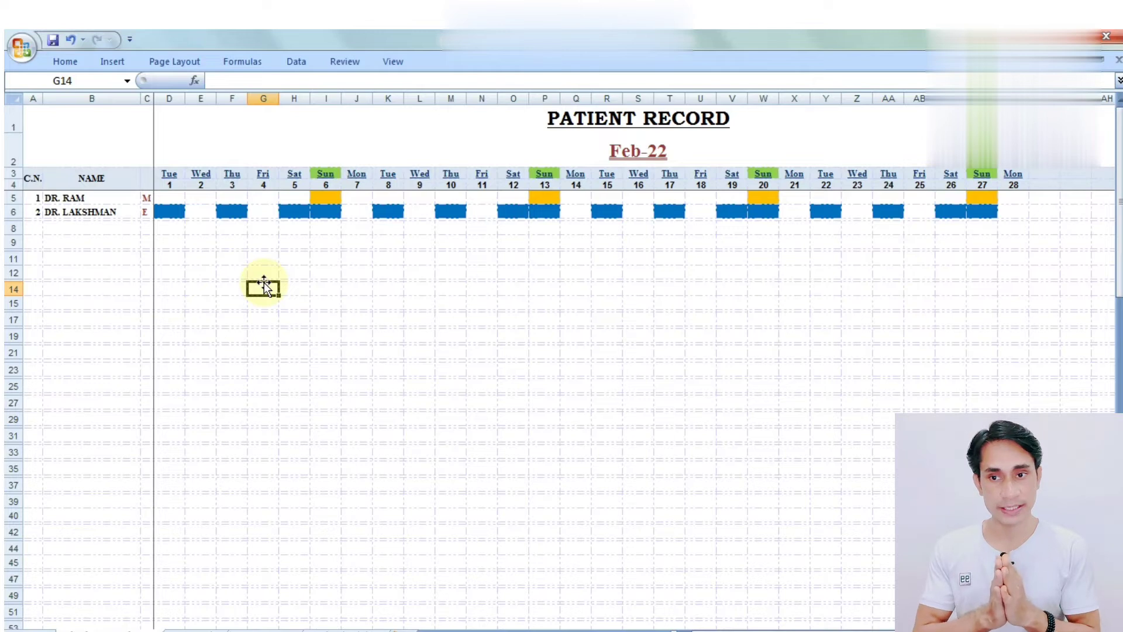
Step: Compare the Sunday highlighting in both doctors' rows and check the unshaded visit days in row 6
left_click(319, 199)
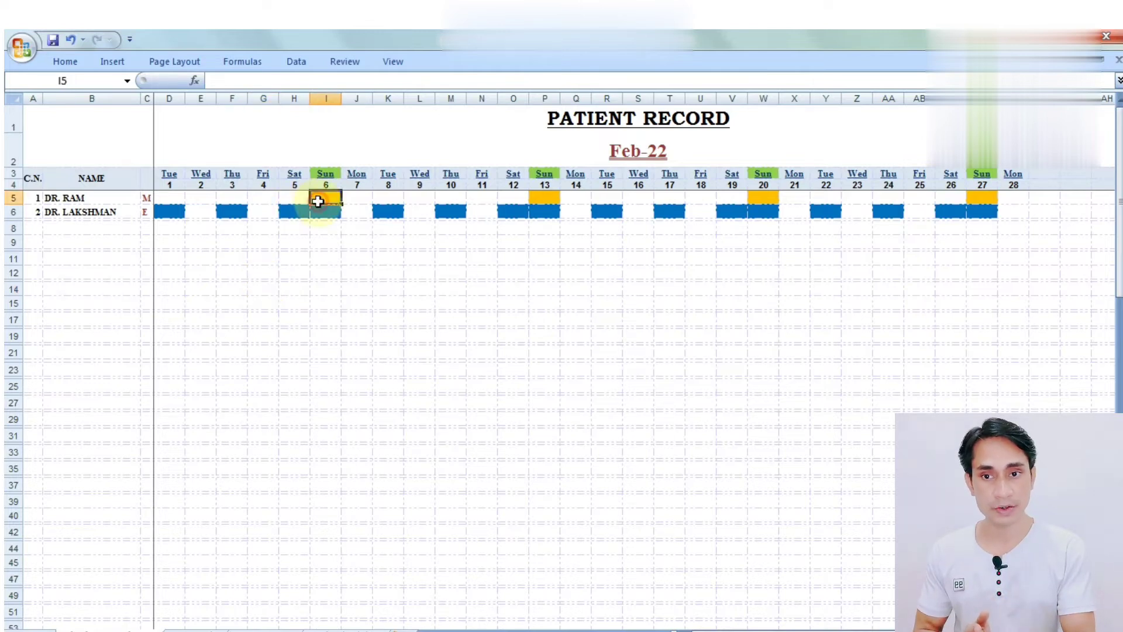
left_click(318, 214)
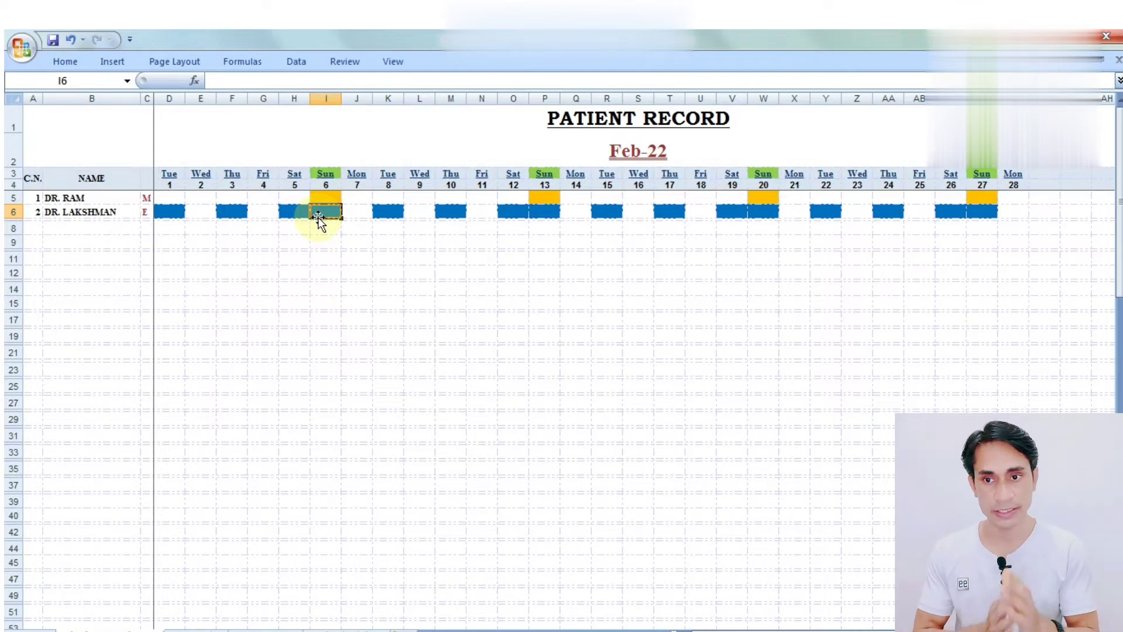
left_click_drag(319, 219, 204, 212)
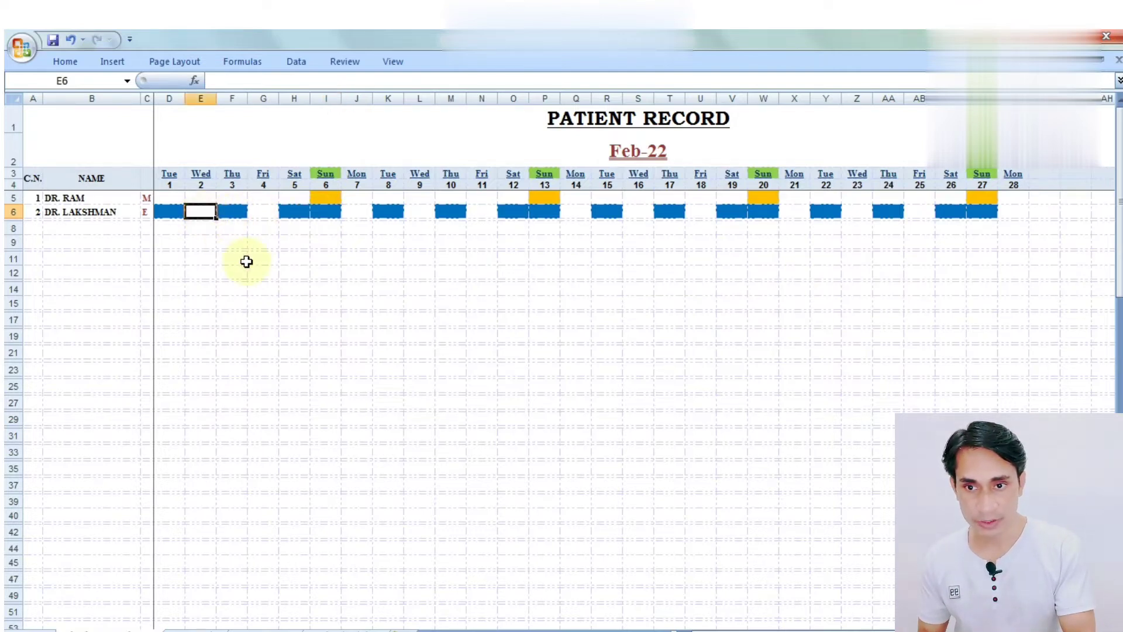
left_click(362, 211)
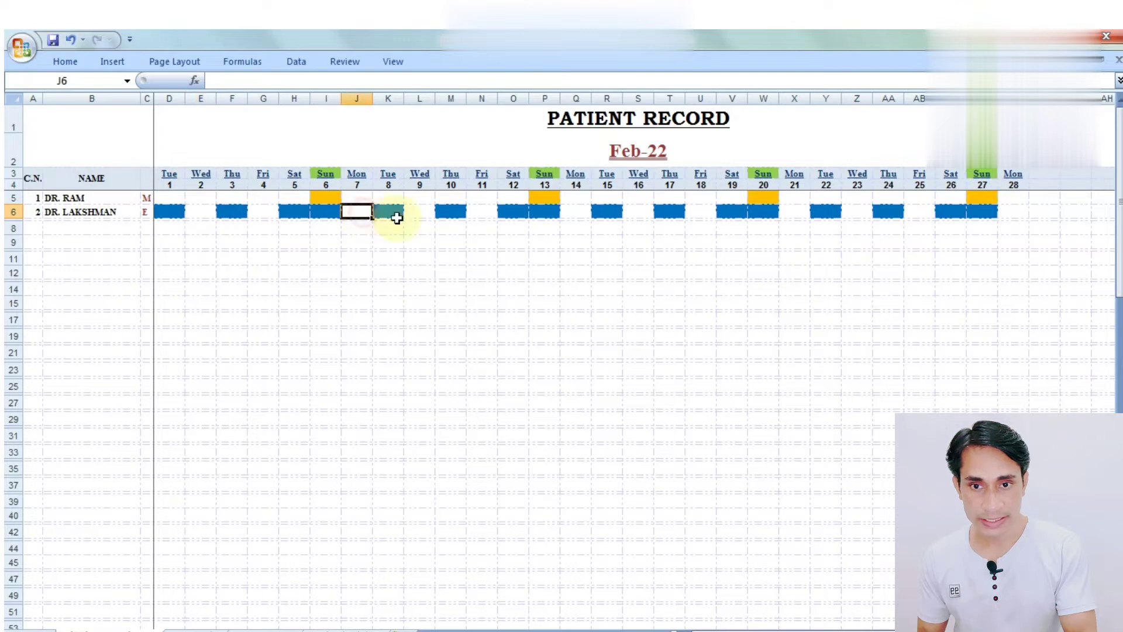
left_click(419, 211)
left_click(484, 211)
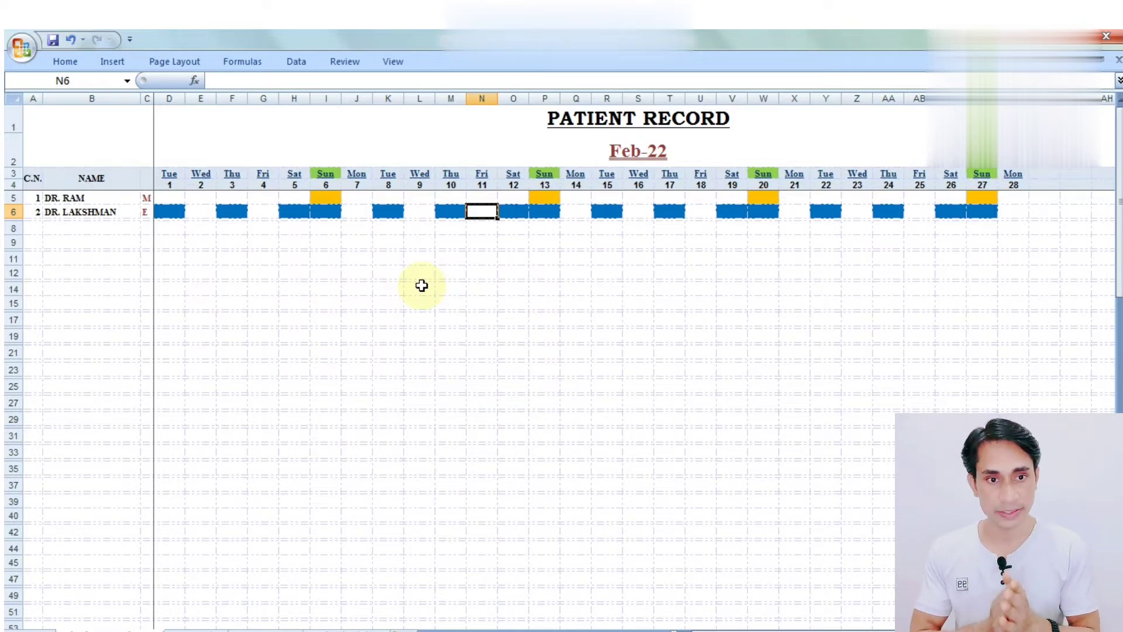
Step: Add the third record in row 8 with C.N. 3 and the doctor's name
left_click(34, 228)
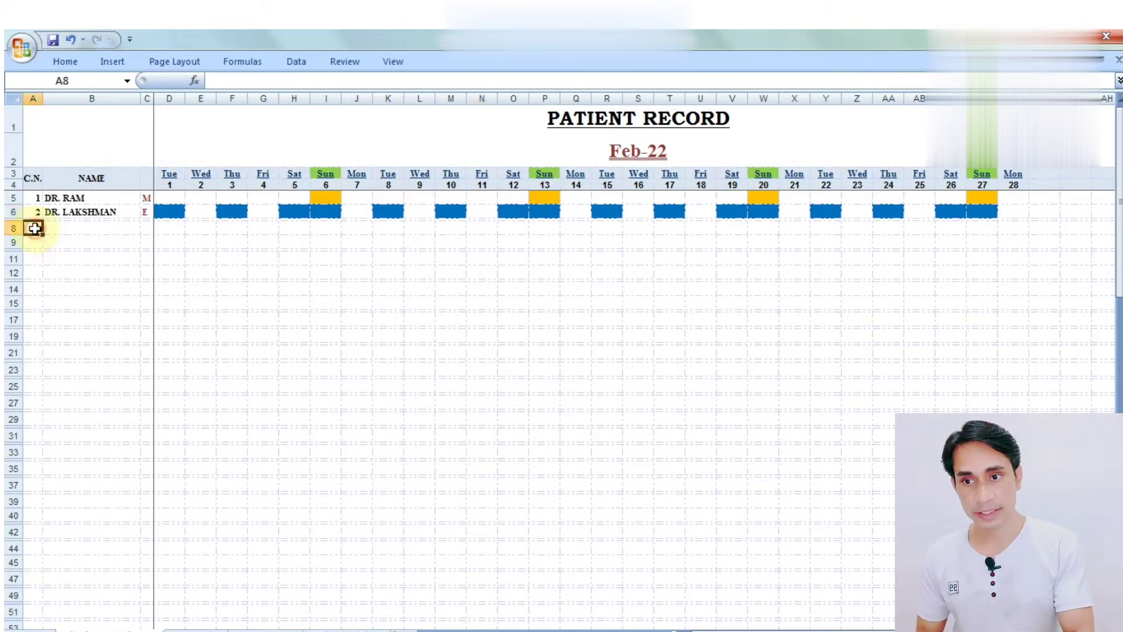
type("3")
key("Tab")
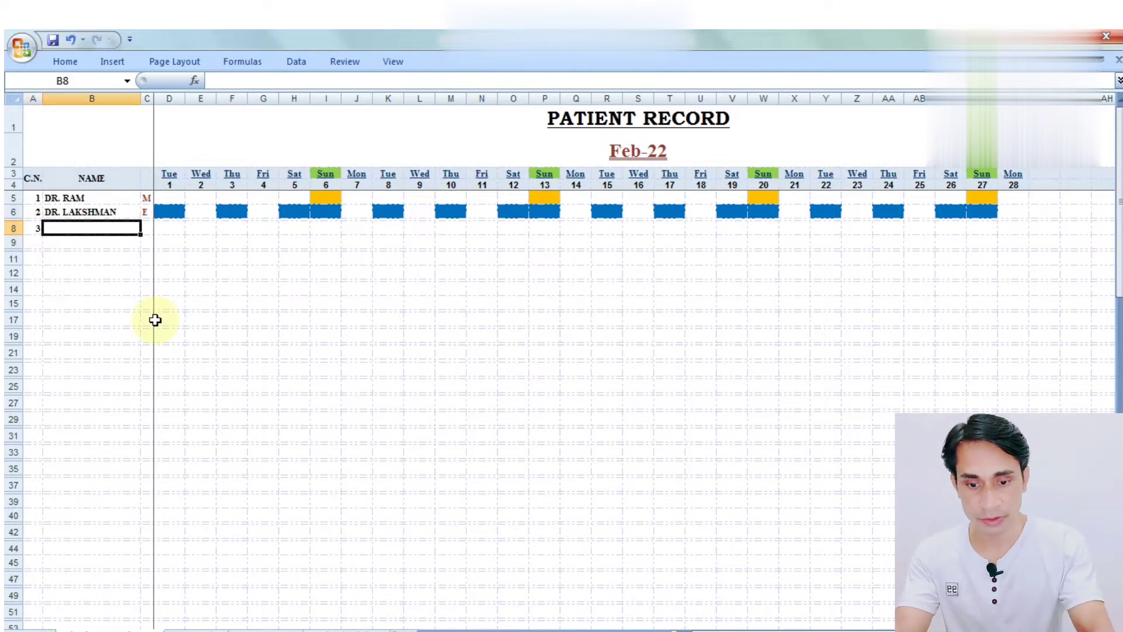
type("DR. BHARAT")
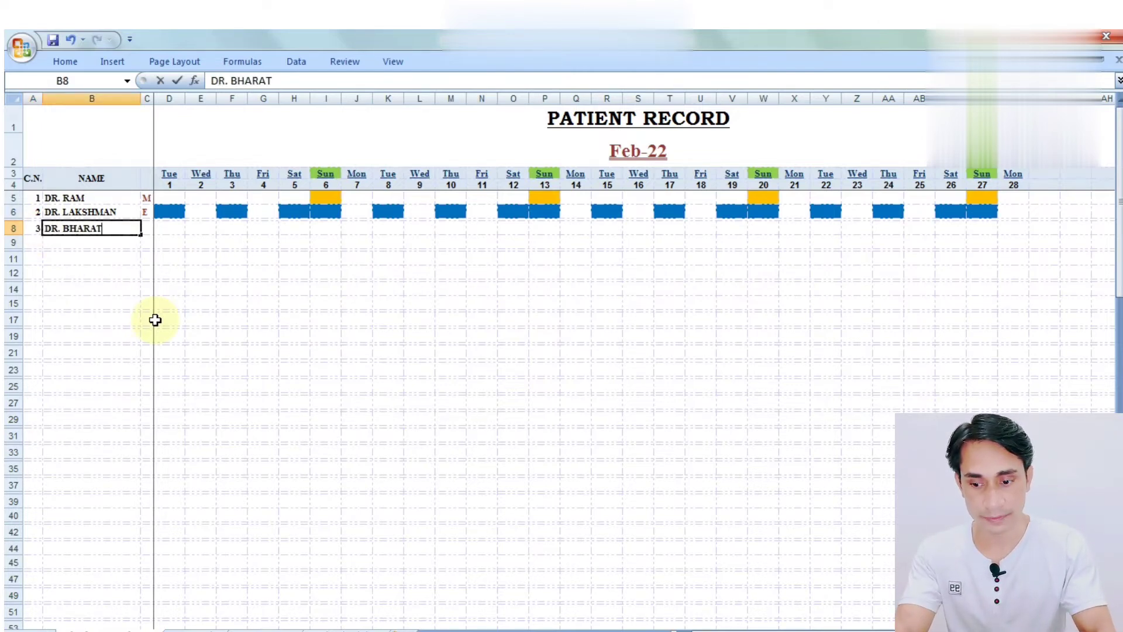
key("ctrl+Return")
key("Tab")
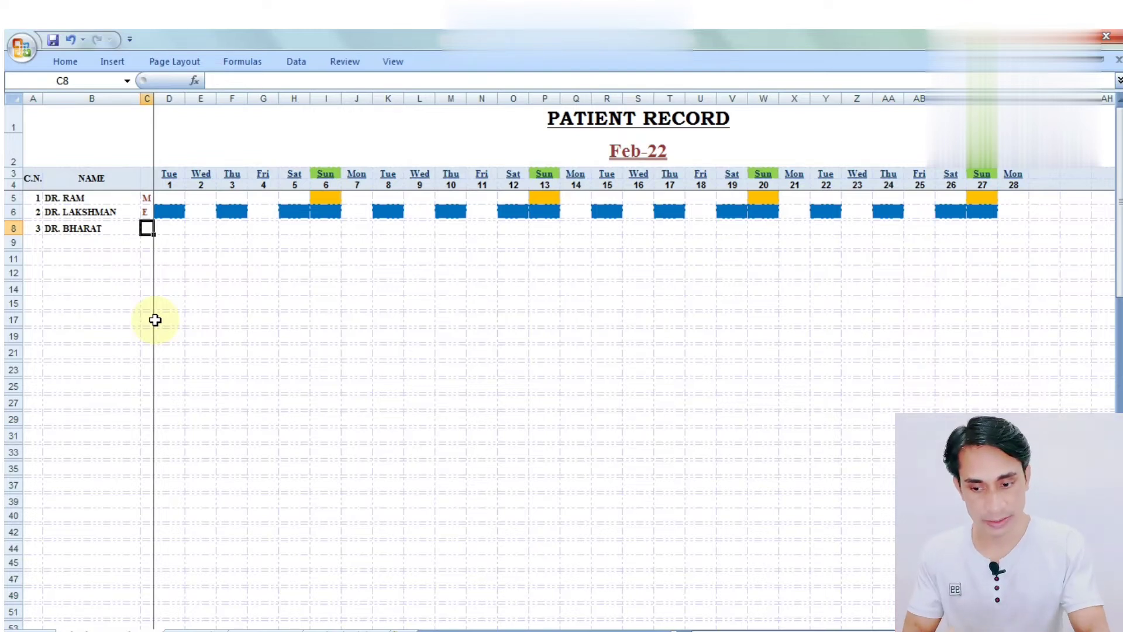
Step: Assign the third doctor's record to the M table by entering M in cell C8
type("M")
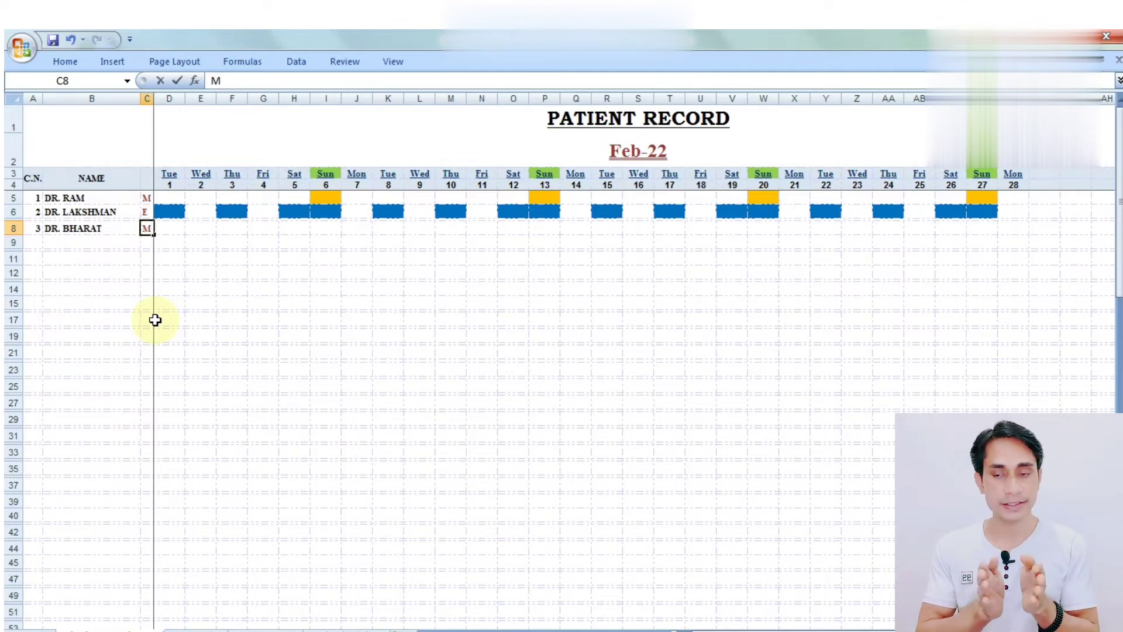
key("ctrl+Return")
key("Right")
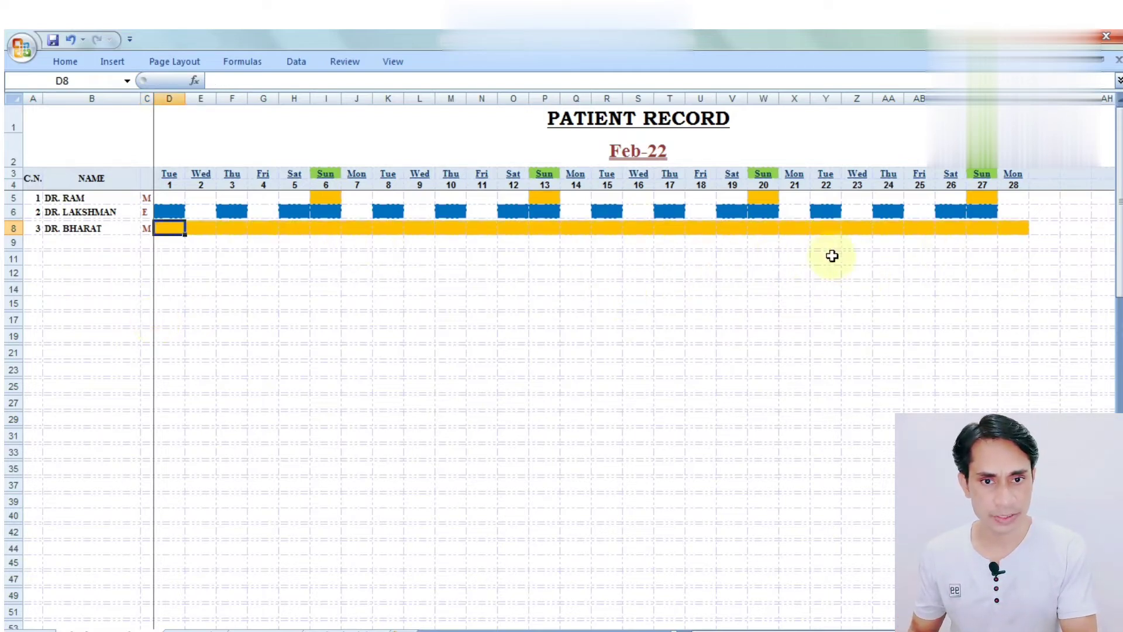
Step: Enter 3 under Tuesday, Thursday and Saturday in row 74 of the E table
left_click_drag(1118, 284, 1118, 291)
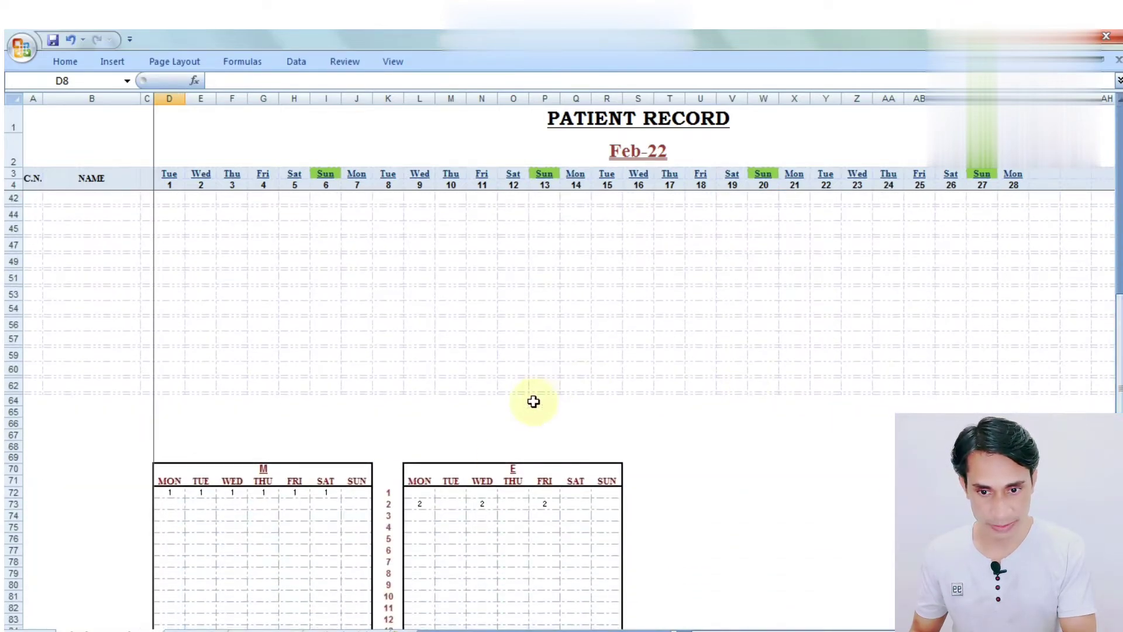
left_click(429, 517)
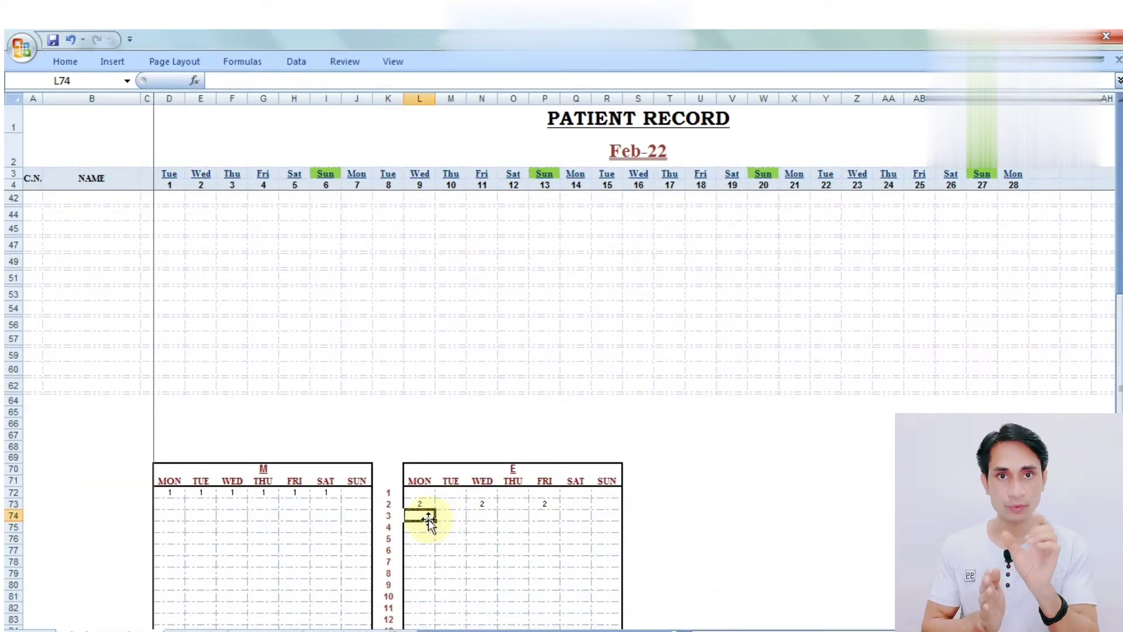
scroll(566, 330, "down", 4)
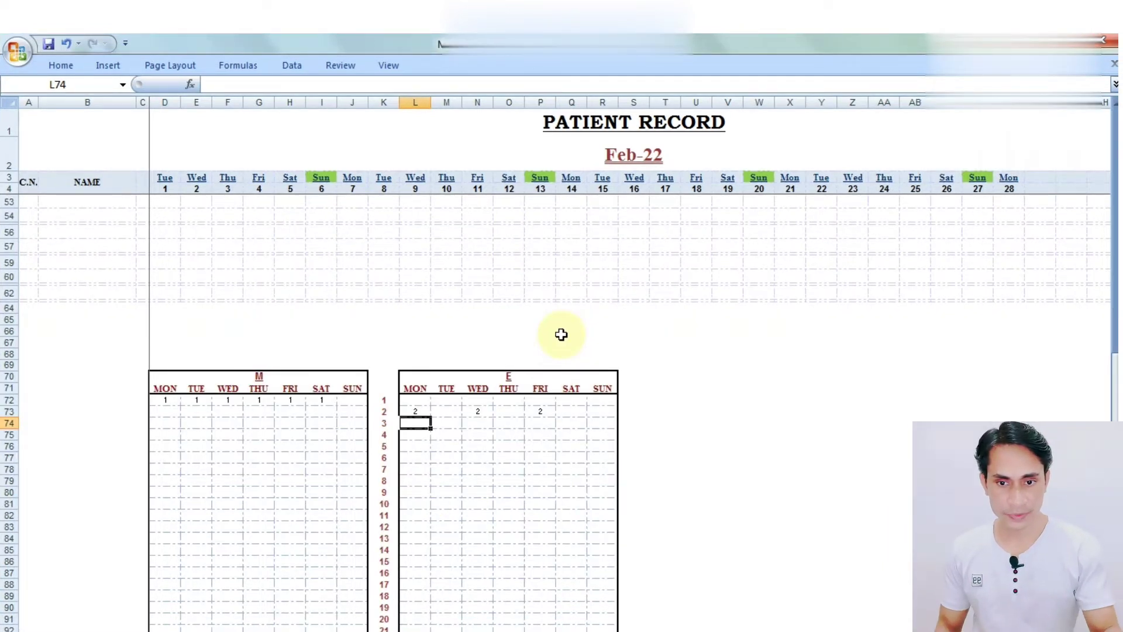
key("Right")
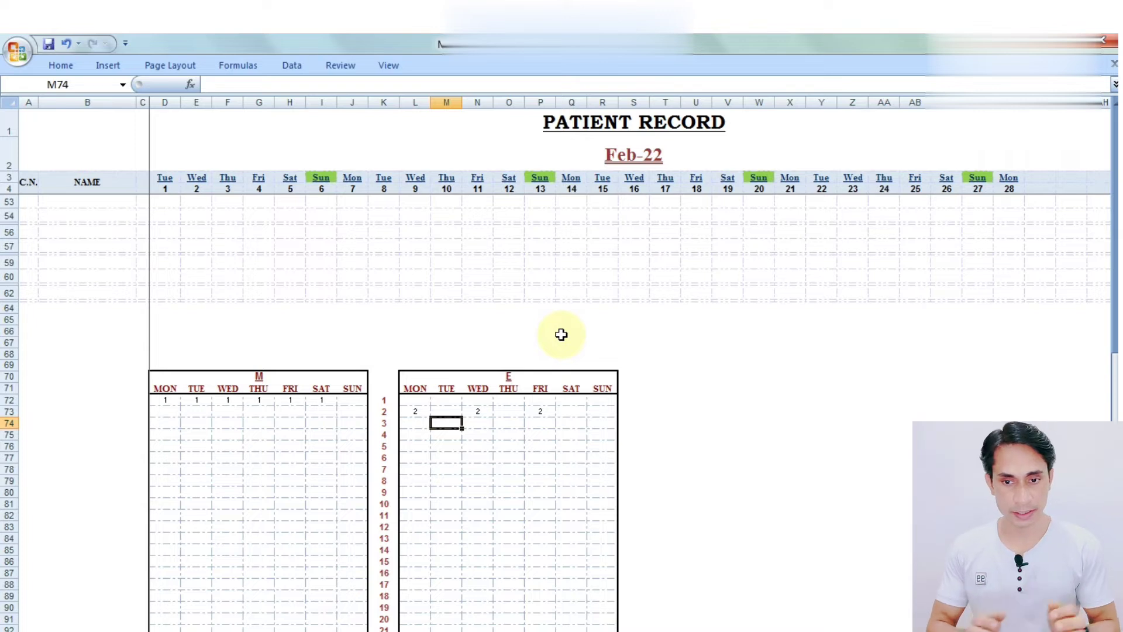
type("3")
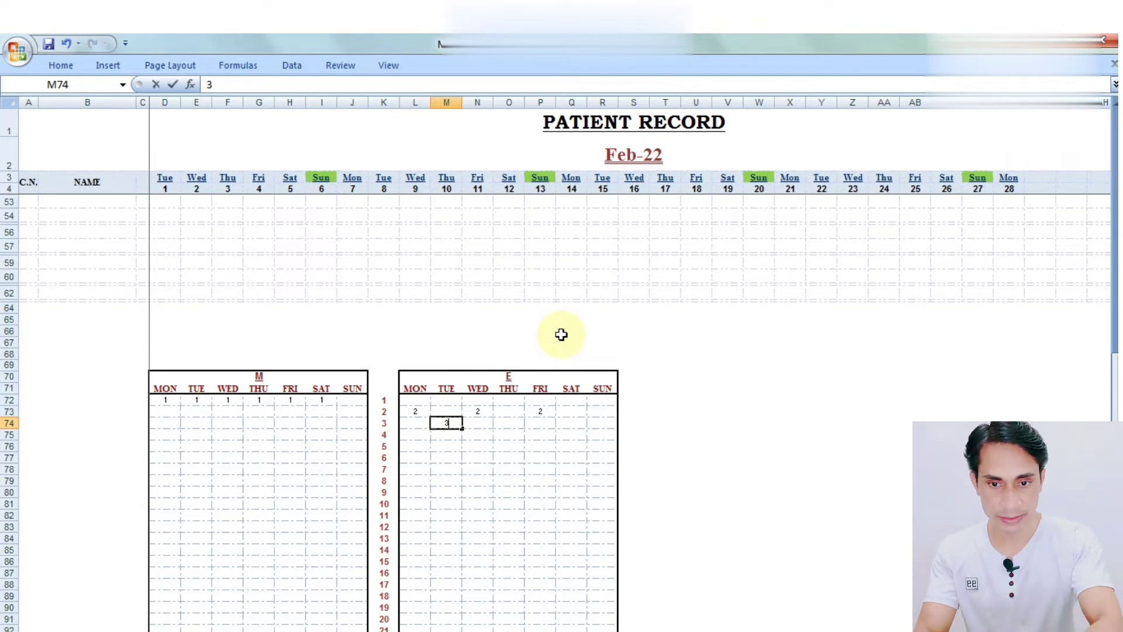
key("Right")
key("Right")
type("3")
key("Right")
key("Right")
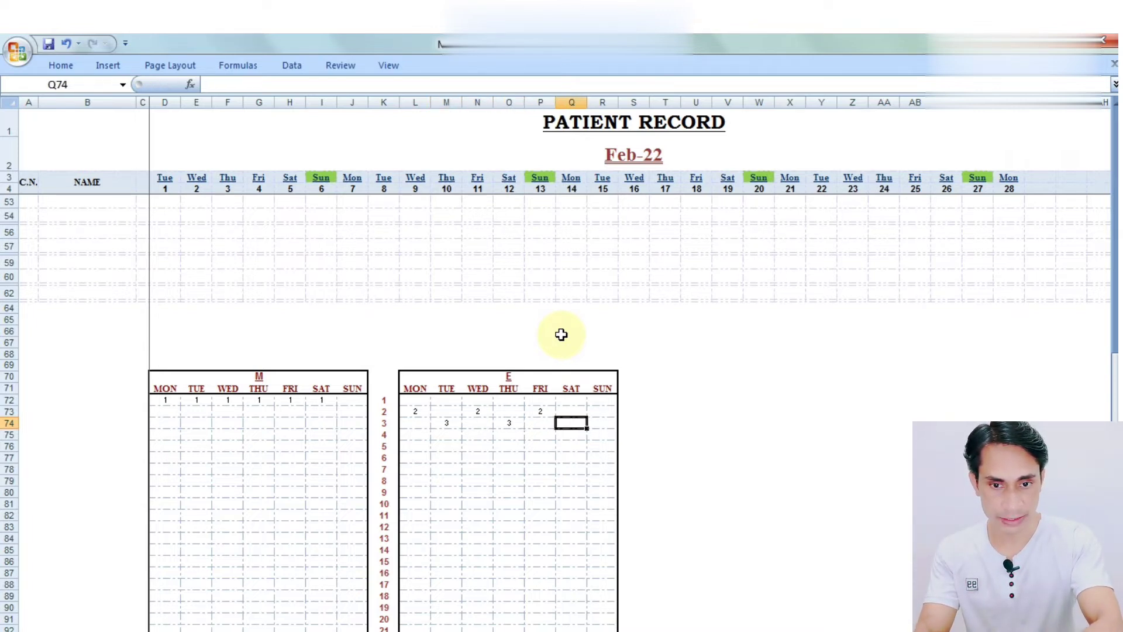
type("3")
key("Right")
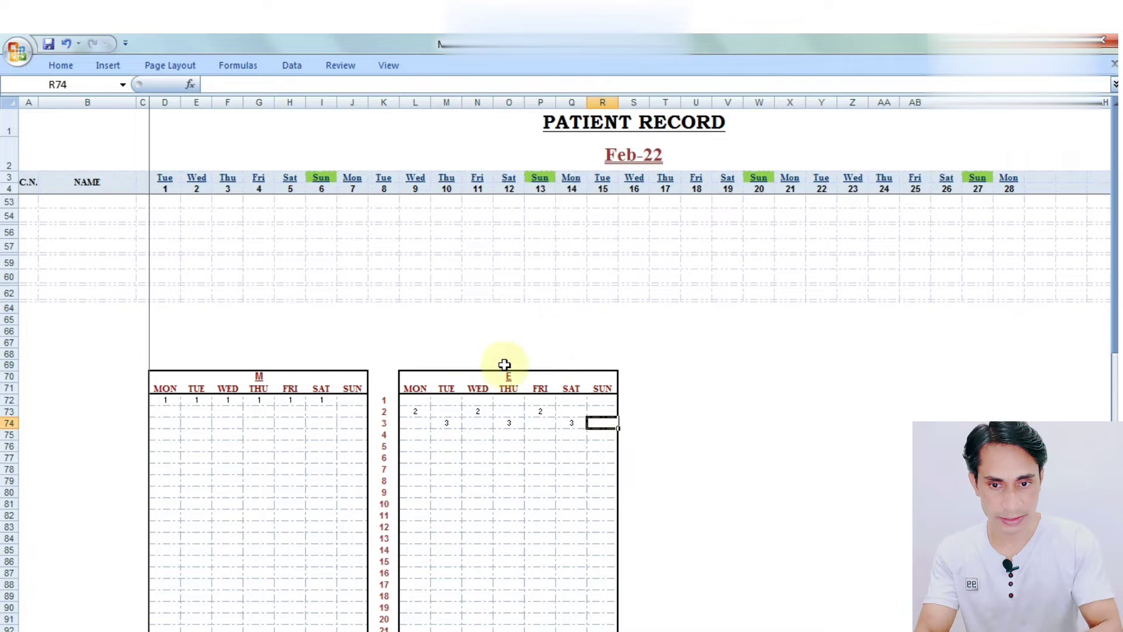
left_click(450, 428)
left_click(510, 420)
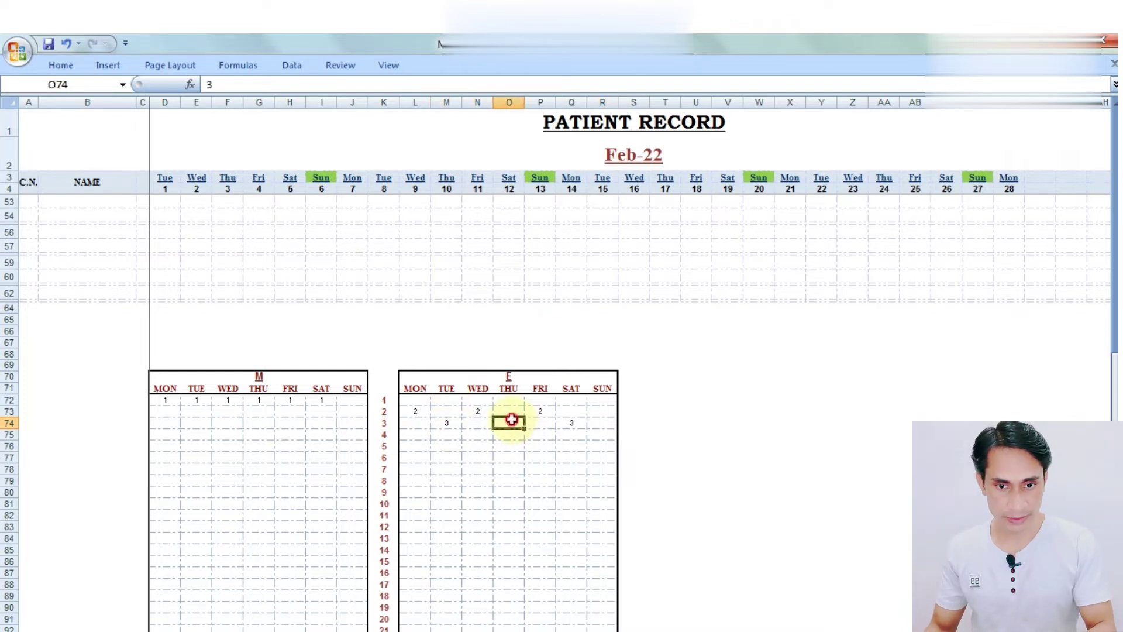
left_click(573, 424)
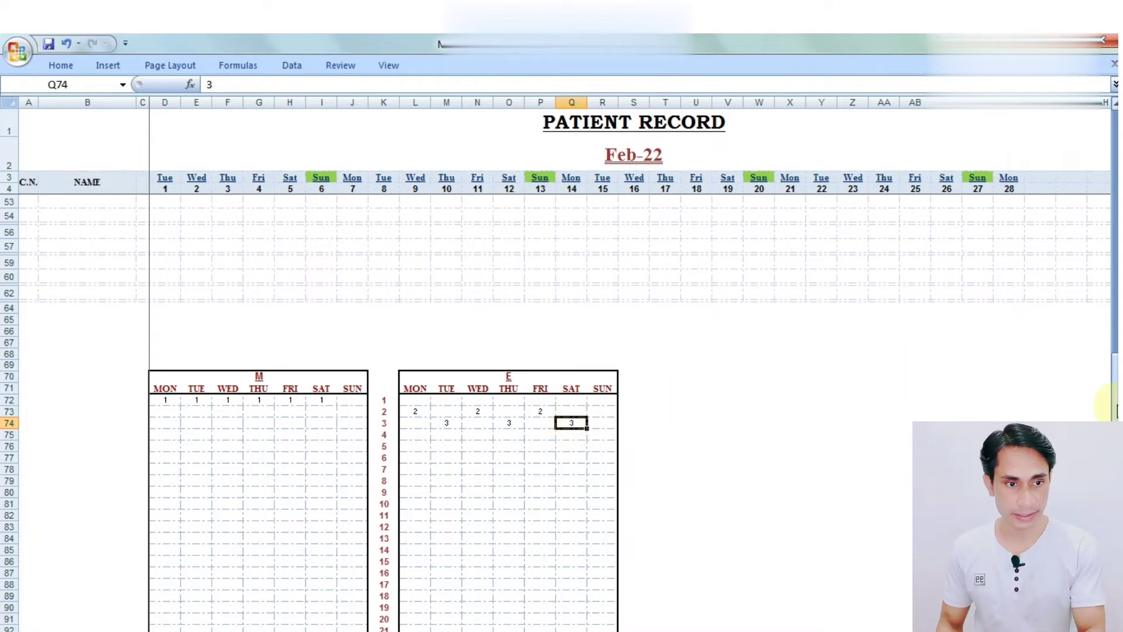
Step: Change the third doctor's code in cell C8 to E
left_click_drag(1114, 389, 1115, 117)
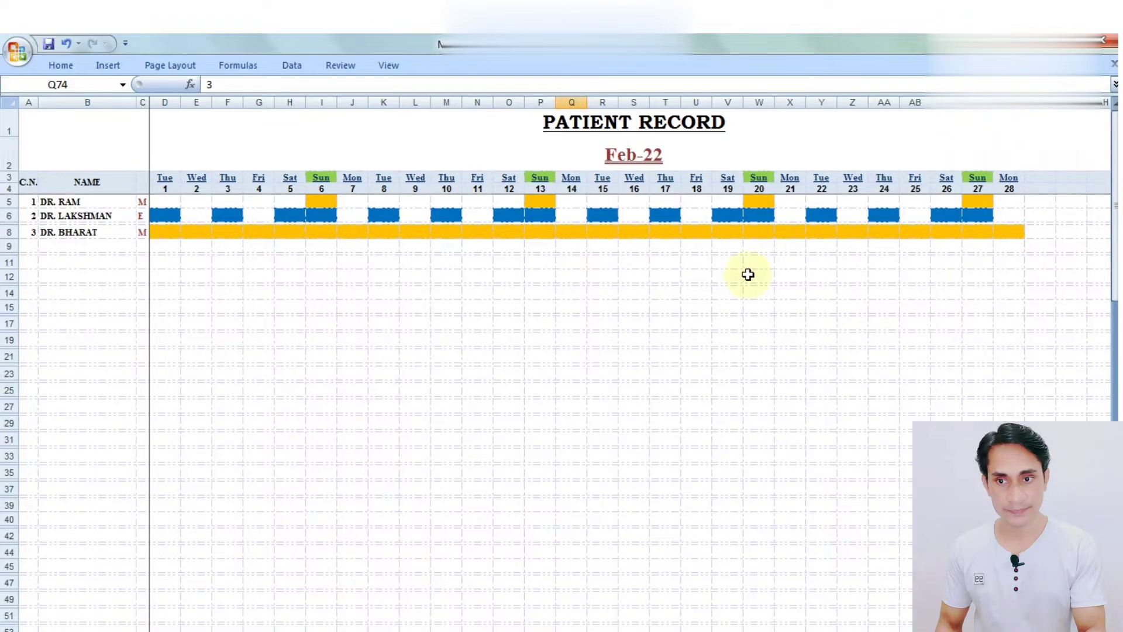
left_click(144, 233)
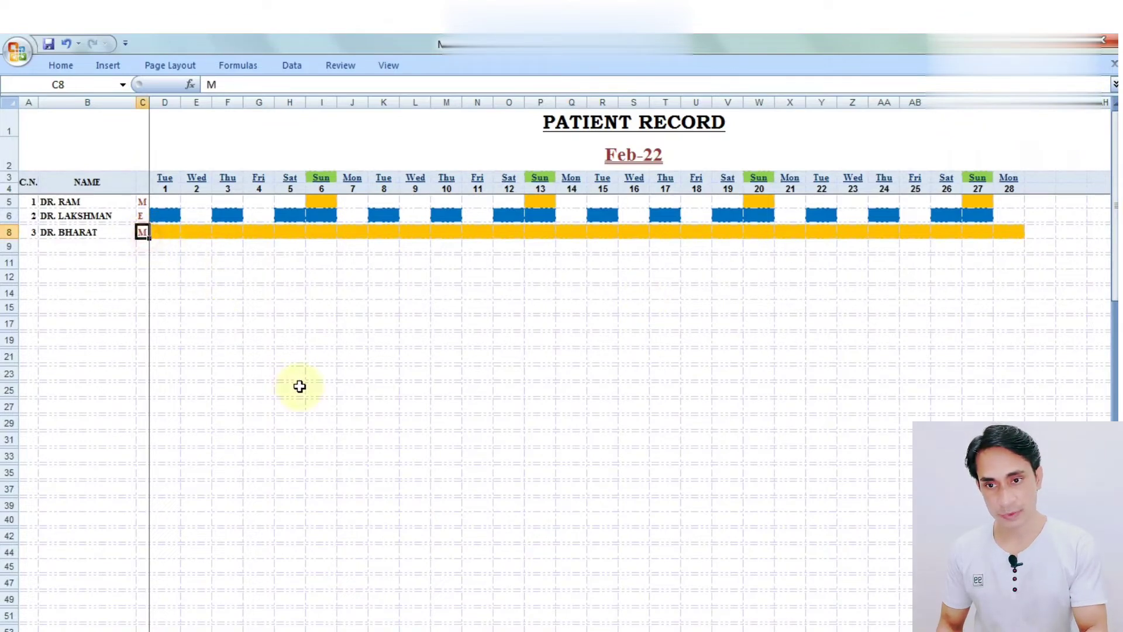
type("E")
key("Return")
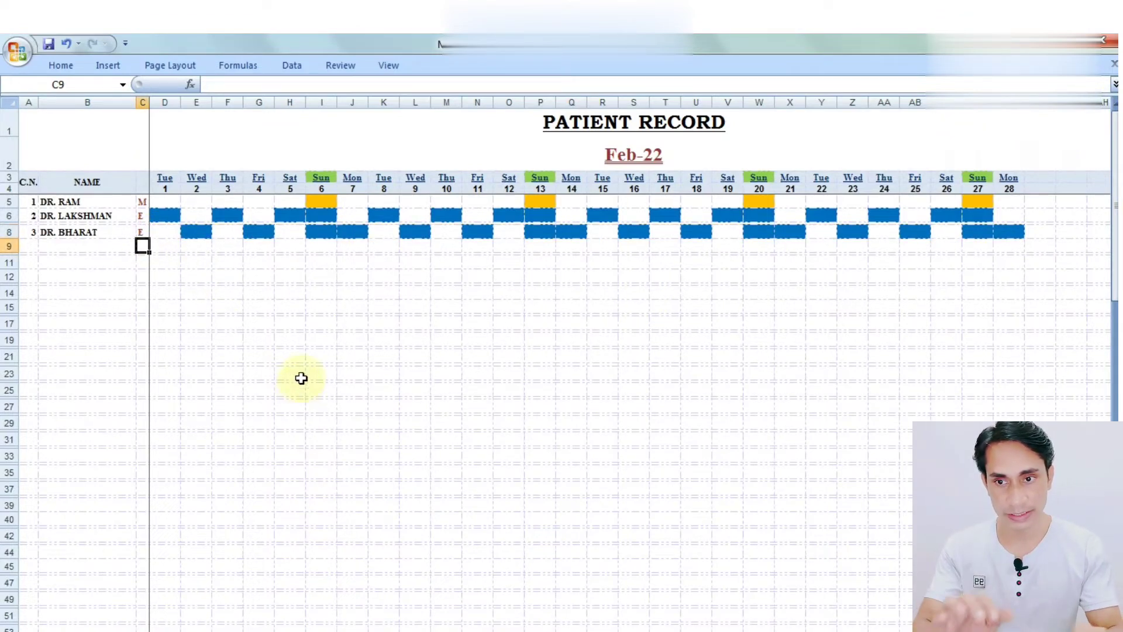
Step: Examine the unshaded visit days in row 8 and the matching dates in the empty row 9
left_click(414, 346)
left_click(204, 276)
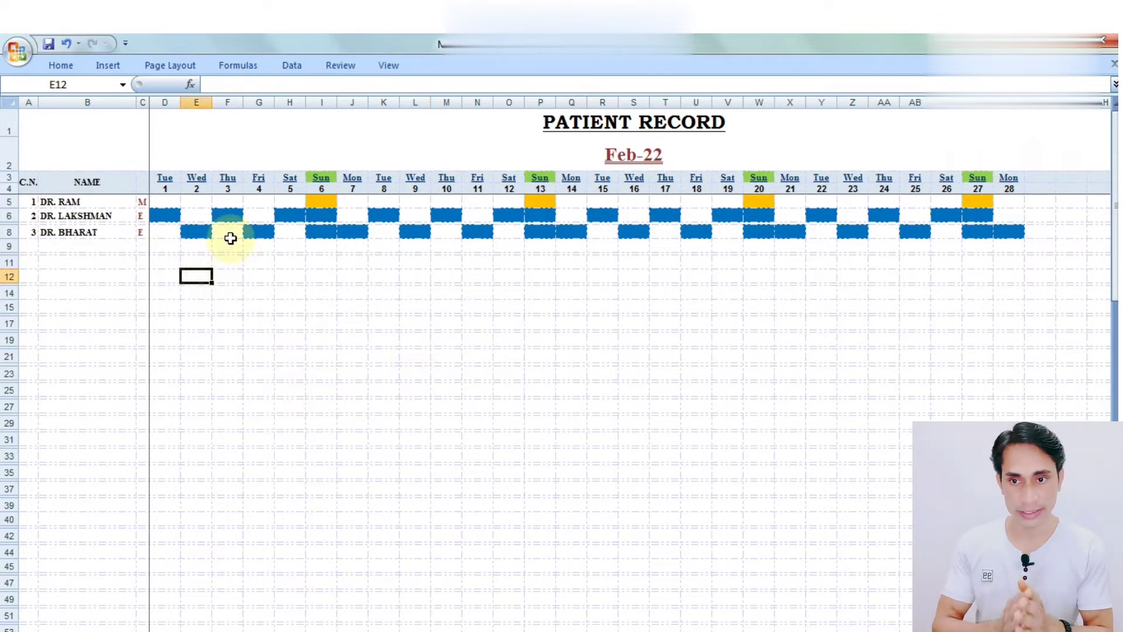
left_click(384, 231)
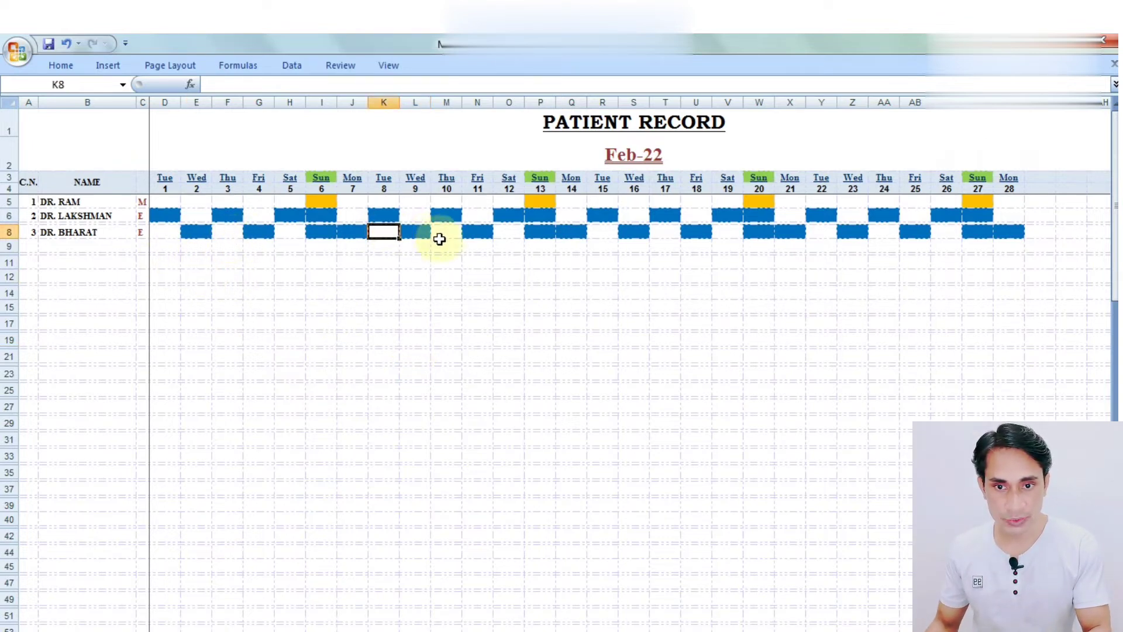
left_click(447, 233)
left_click(503, 233)
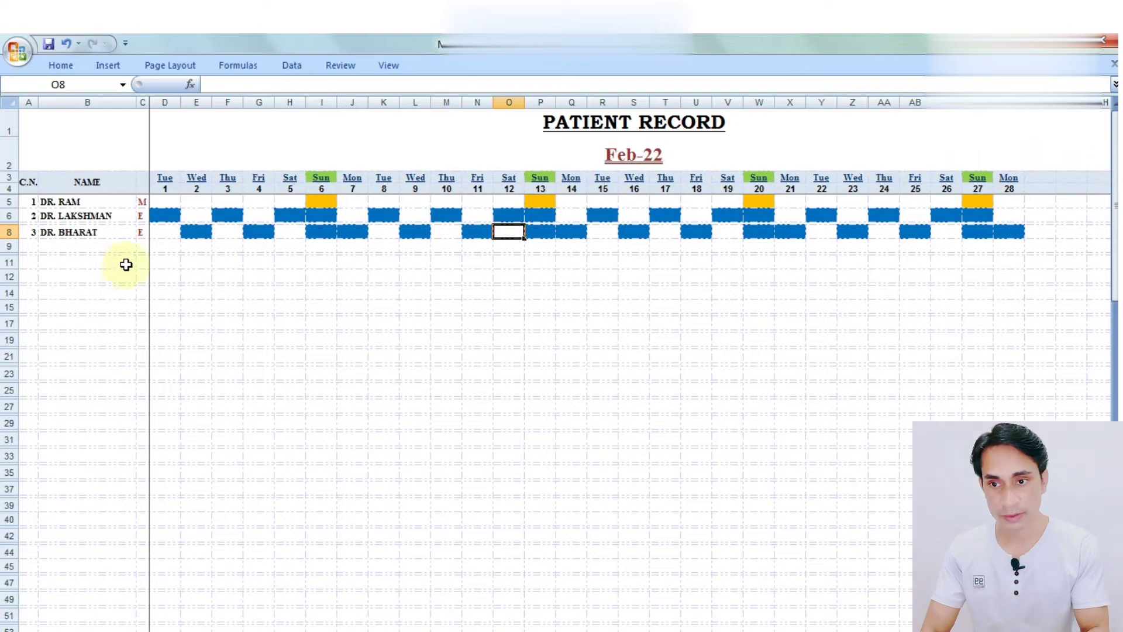
left_click(142, 245)
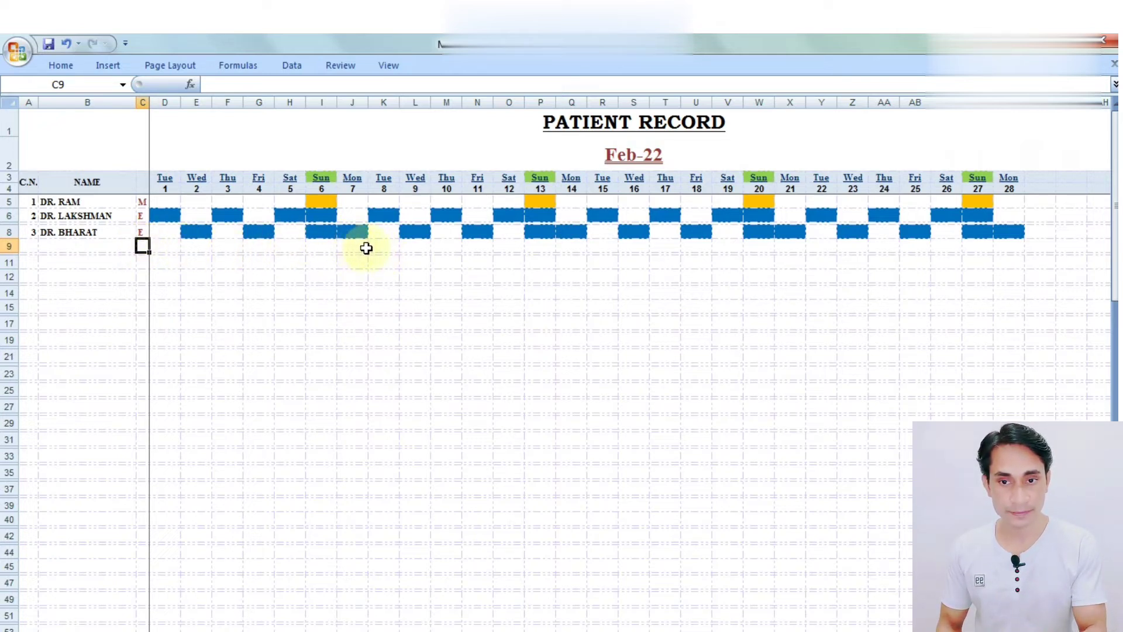
left_click(385, 249)
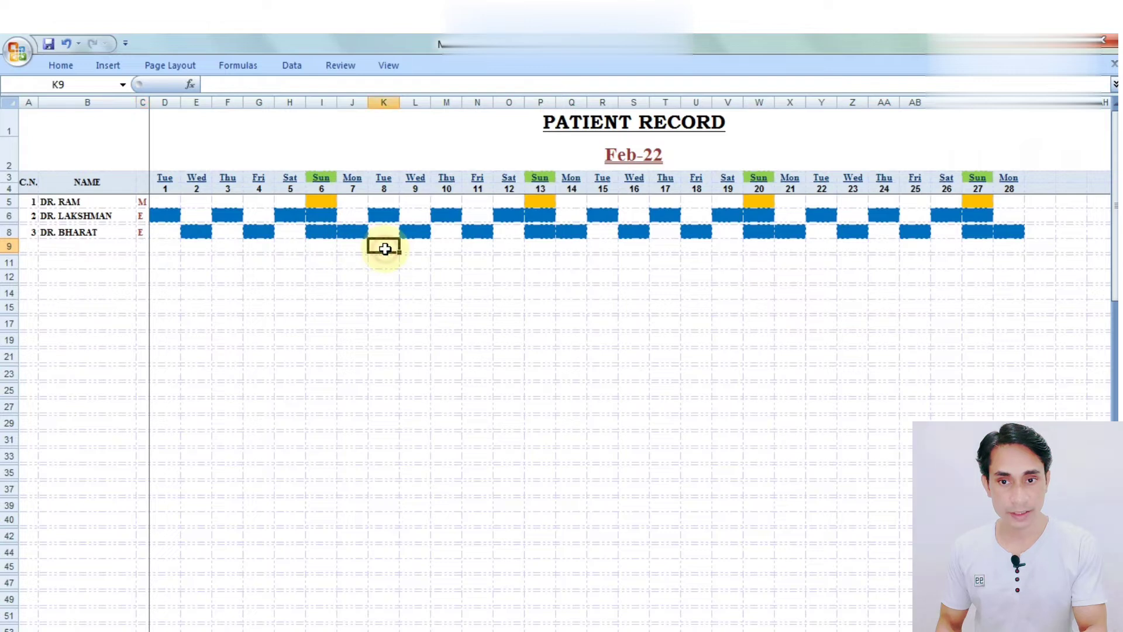
left_click(448, 245)
left_click(503, 249)
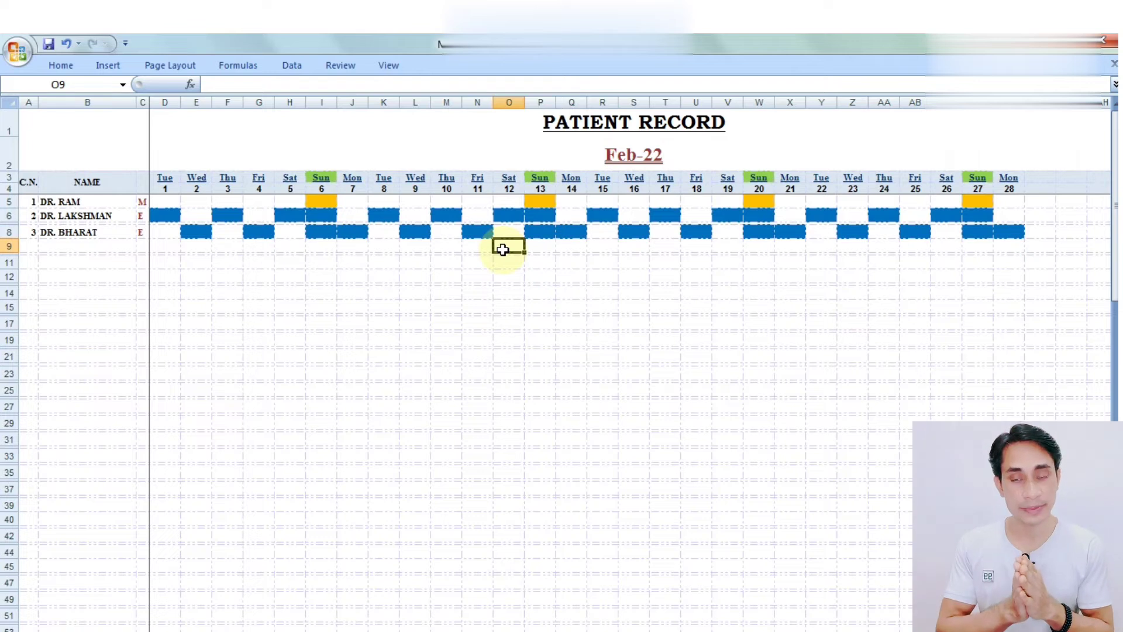
left_click(143, 245)
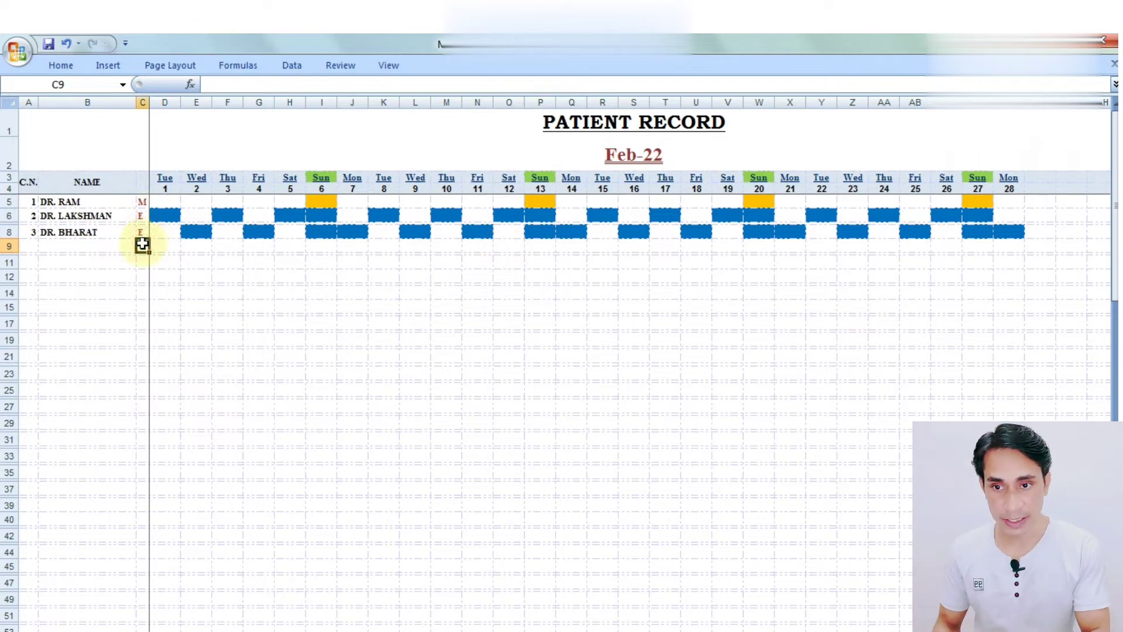
Step: Add a second entry for C.N. 3 in row 9 with code M, leaving the name blank
left_click(34, 246)
type("3")
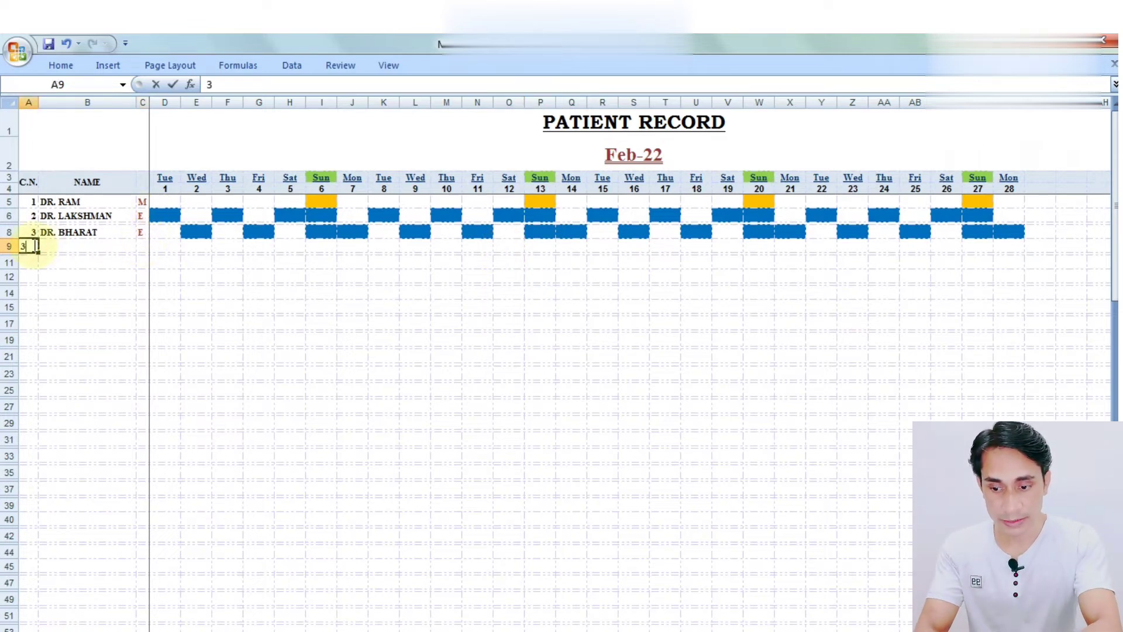
key("Tab")
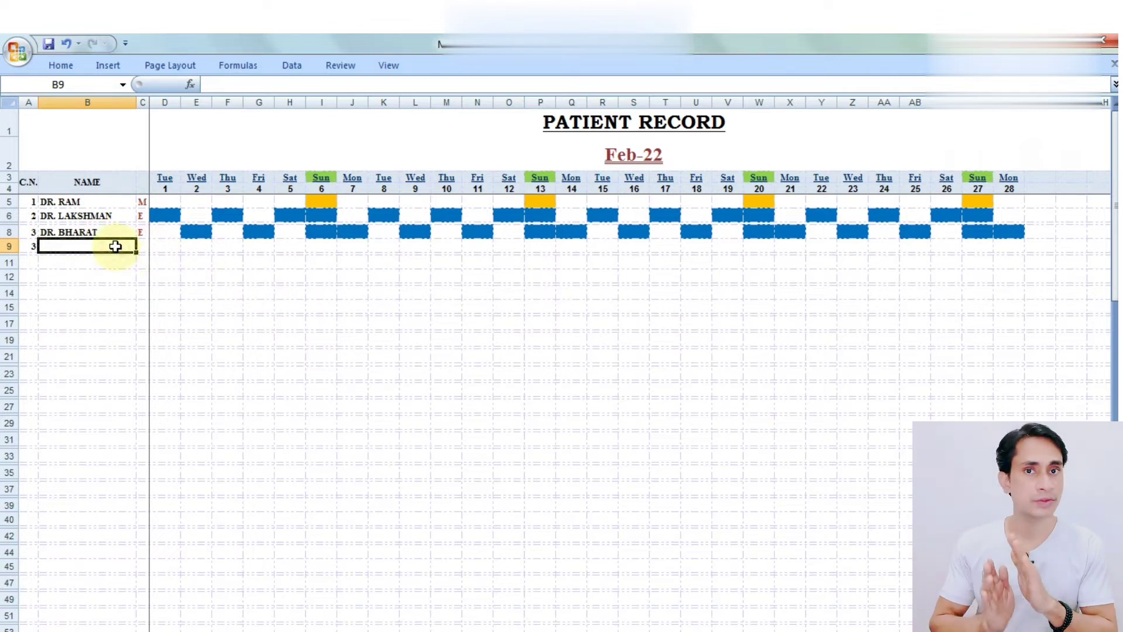
key("Tab")
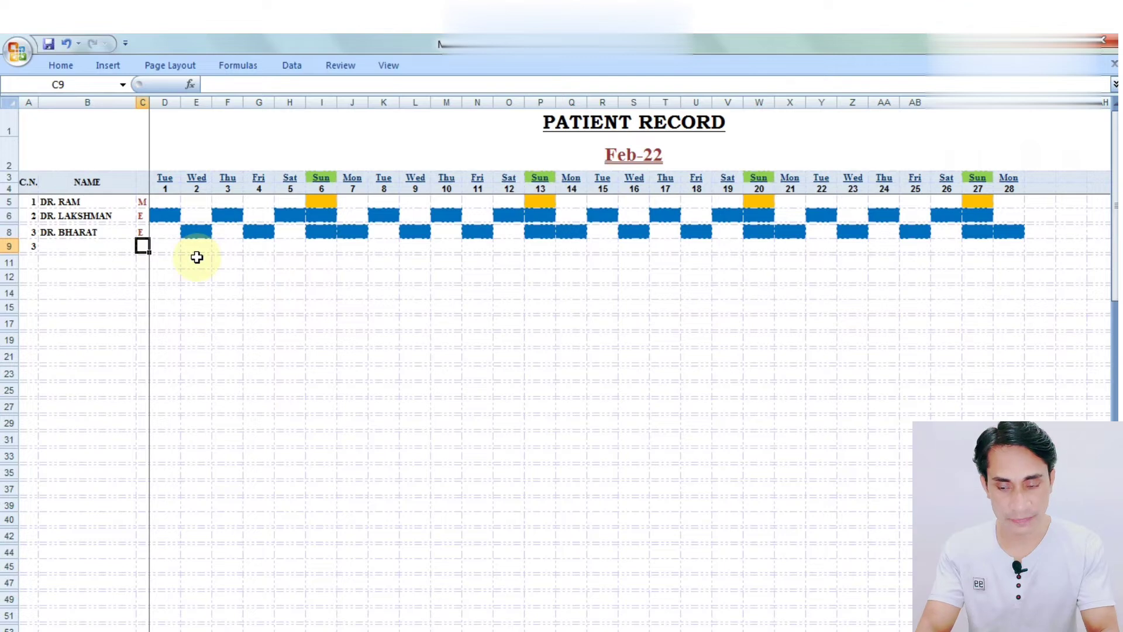
type("M")
key("Tab")
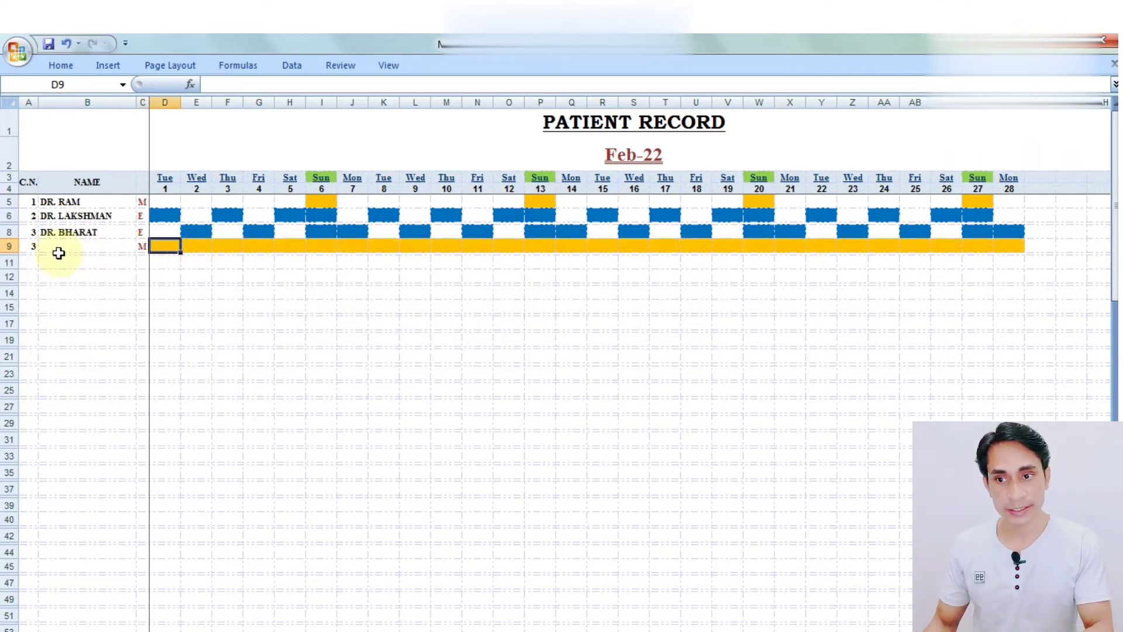
Step: Enter 3 under Monday, Wednesday and Friday in row 74 of the M table and review the highlighting in row 9
left_click(33, 246)
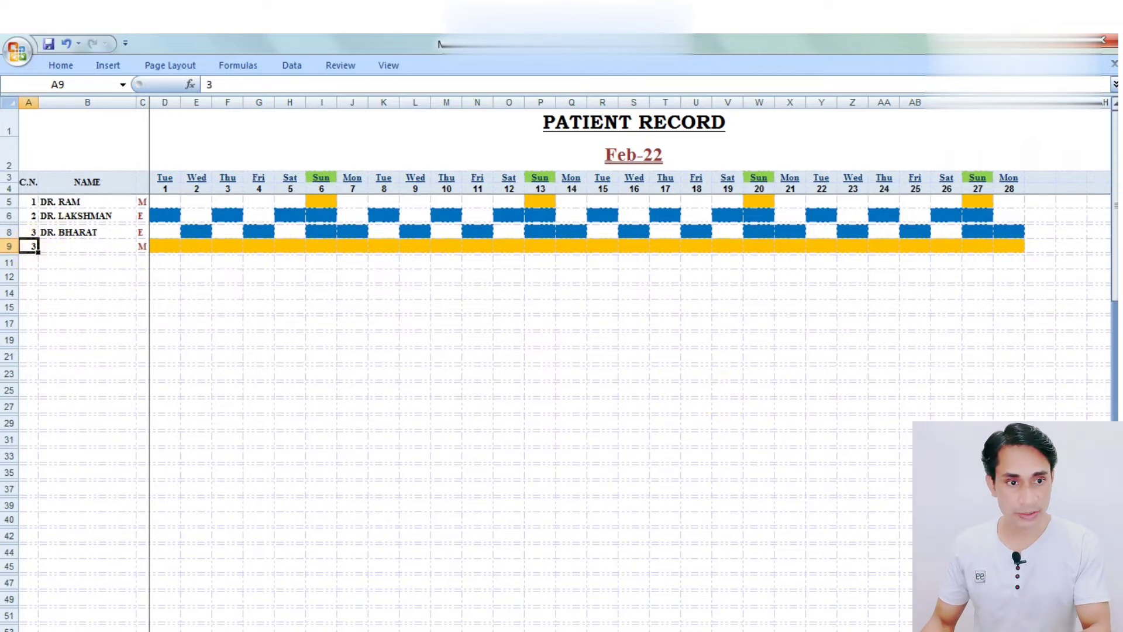
left_click_drag(1114, 276, 1115, 278)
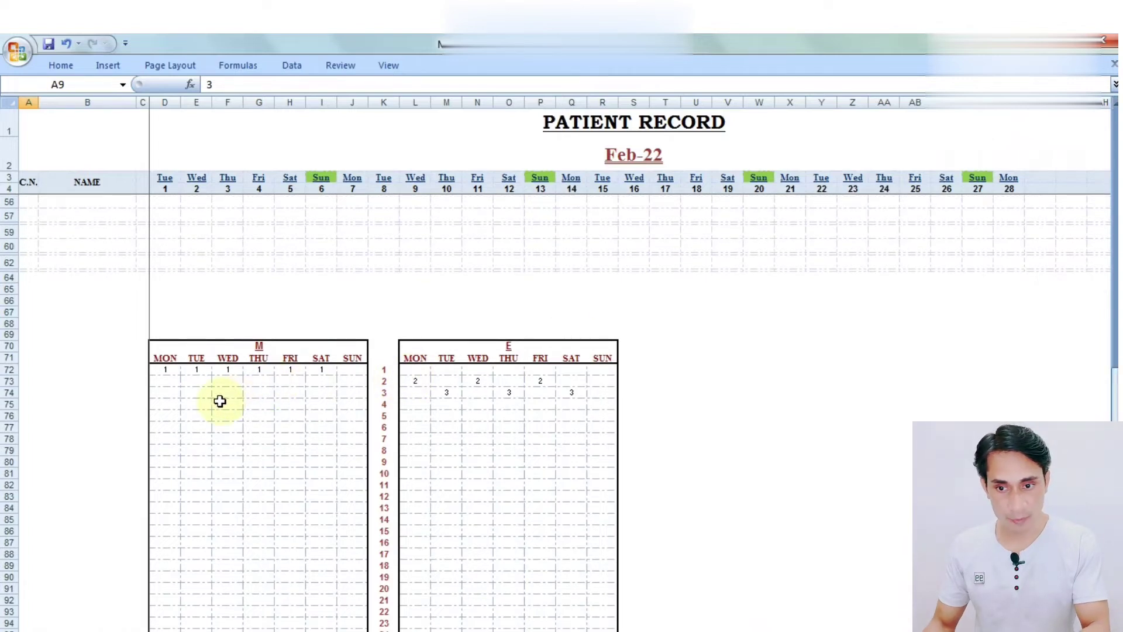
left_click(176, 391)
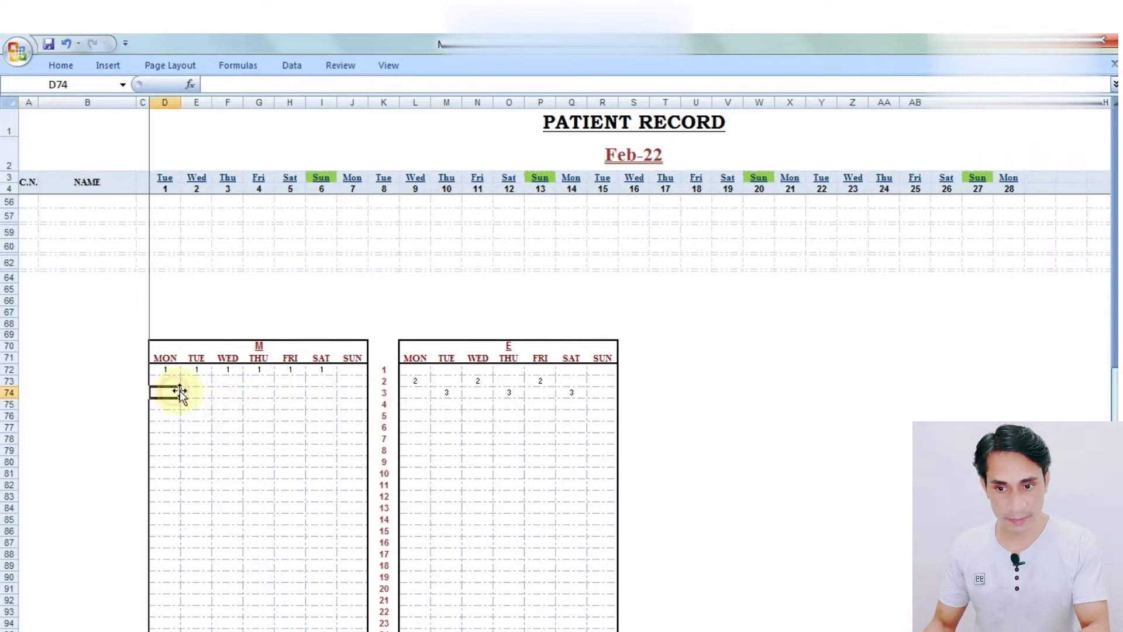
type("3")
key("Right")
key("Right")
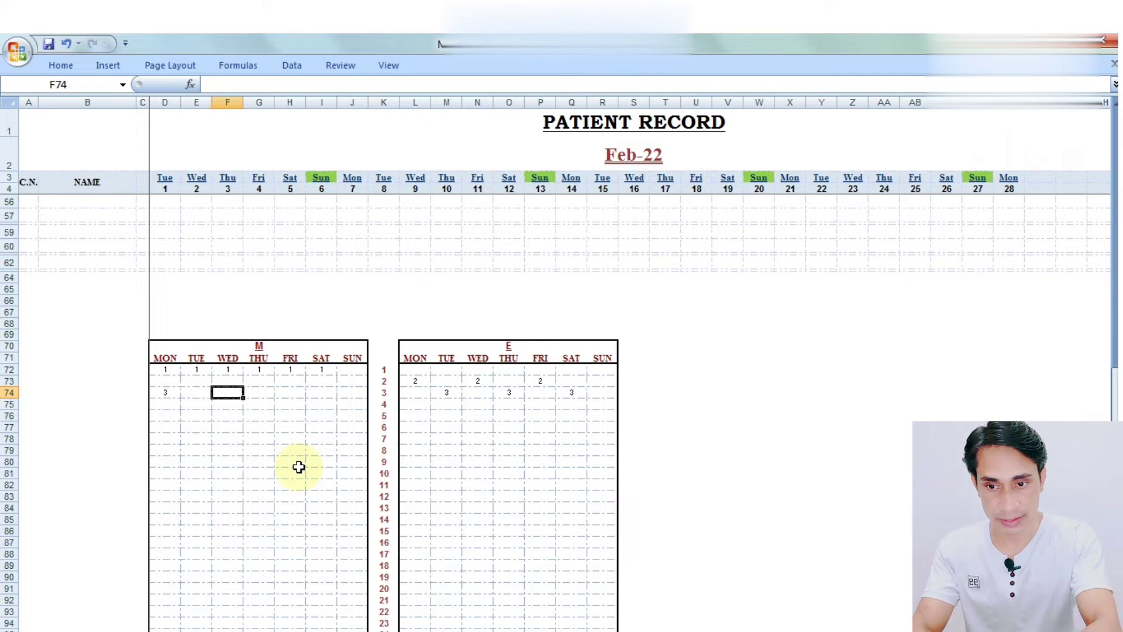
type("3")
key("Right")
key("Right")
type("3")
key("Right")
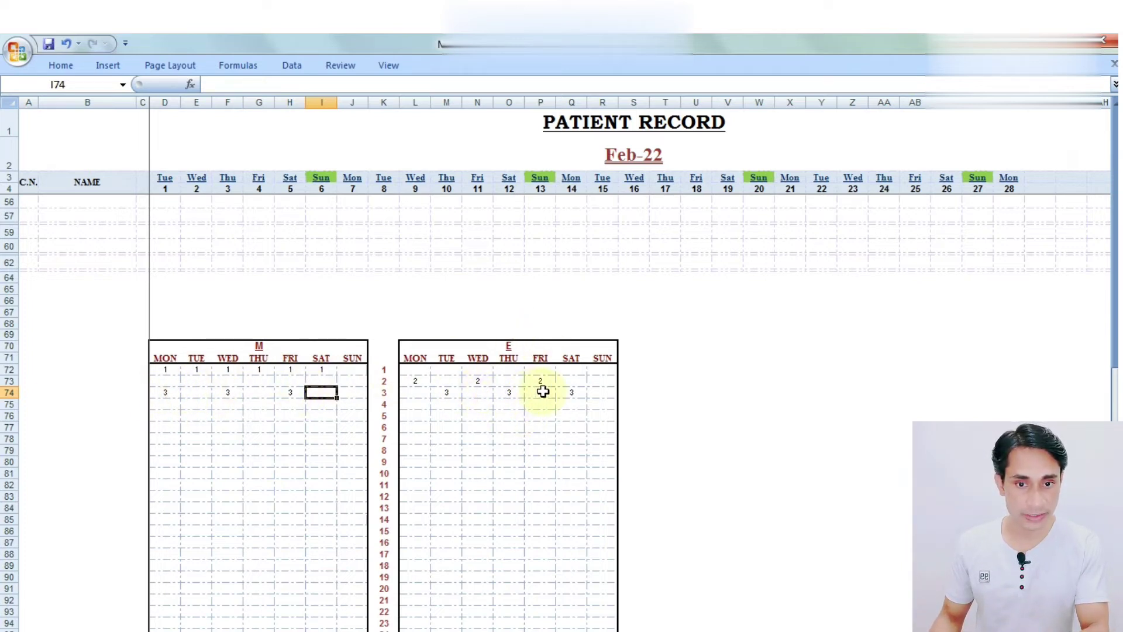
left_click_drag(1115, 402, 1115, 117)
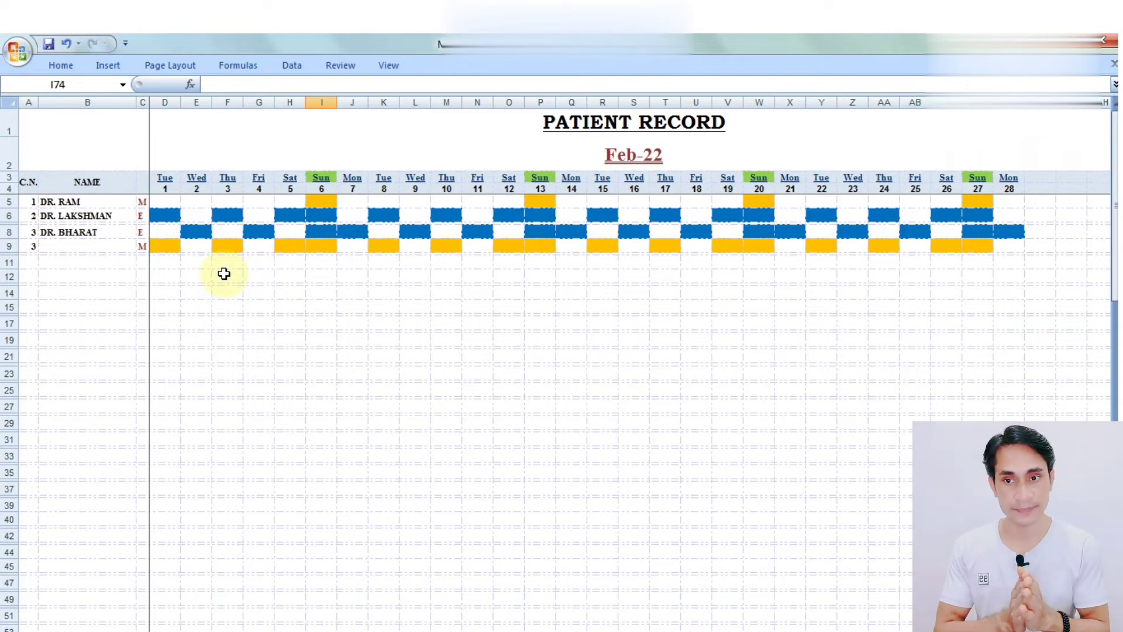
Step: Open the completed May-22 patient record and examine its doctor names, C.N. numbers and M/E codes
left_click(198, 205)
left_click(173, 203)
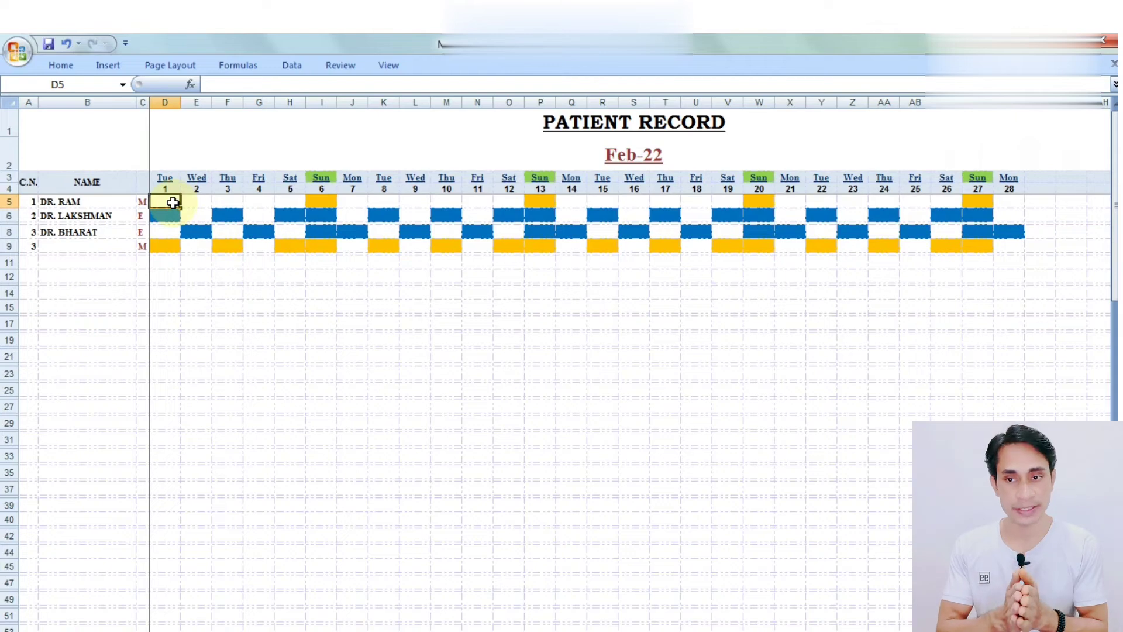
left_click(188, 631)
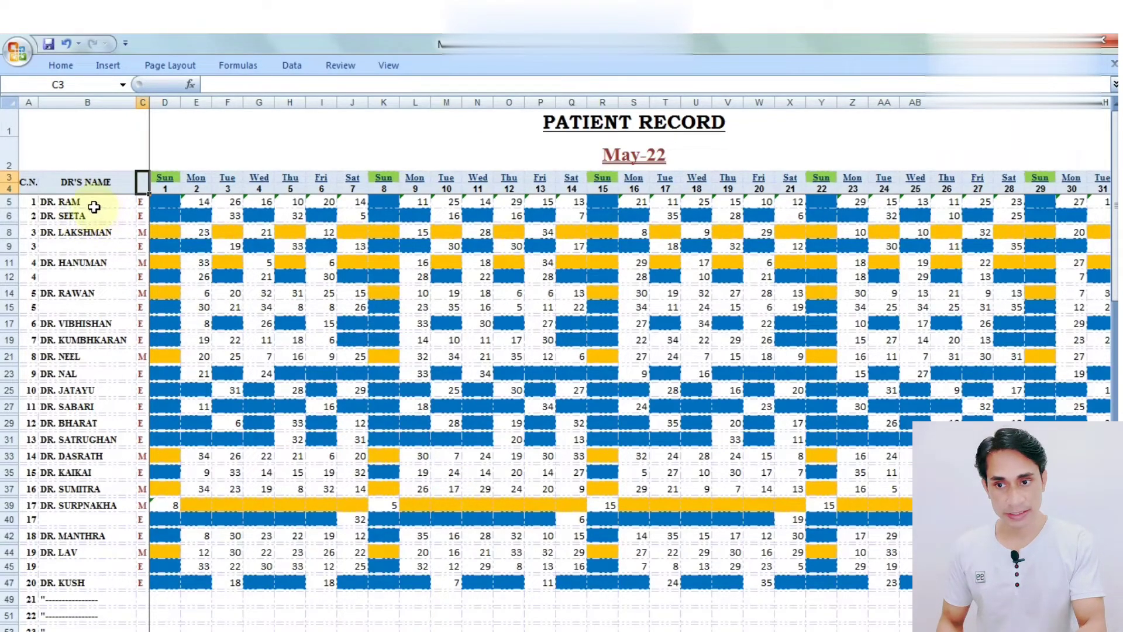
left_click_drag(90, 202, 93, 316)
left_click_drag(31, 204, 34, 293)
left_click_drag(143, 201, 138, 325)
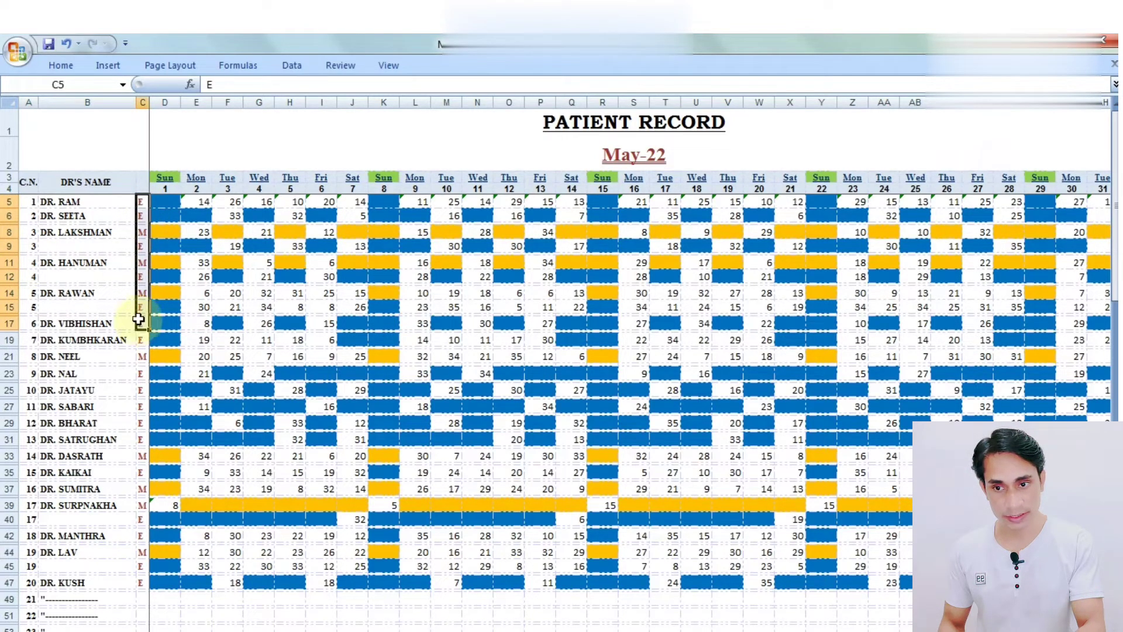
left_click(189, 310)
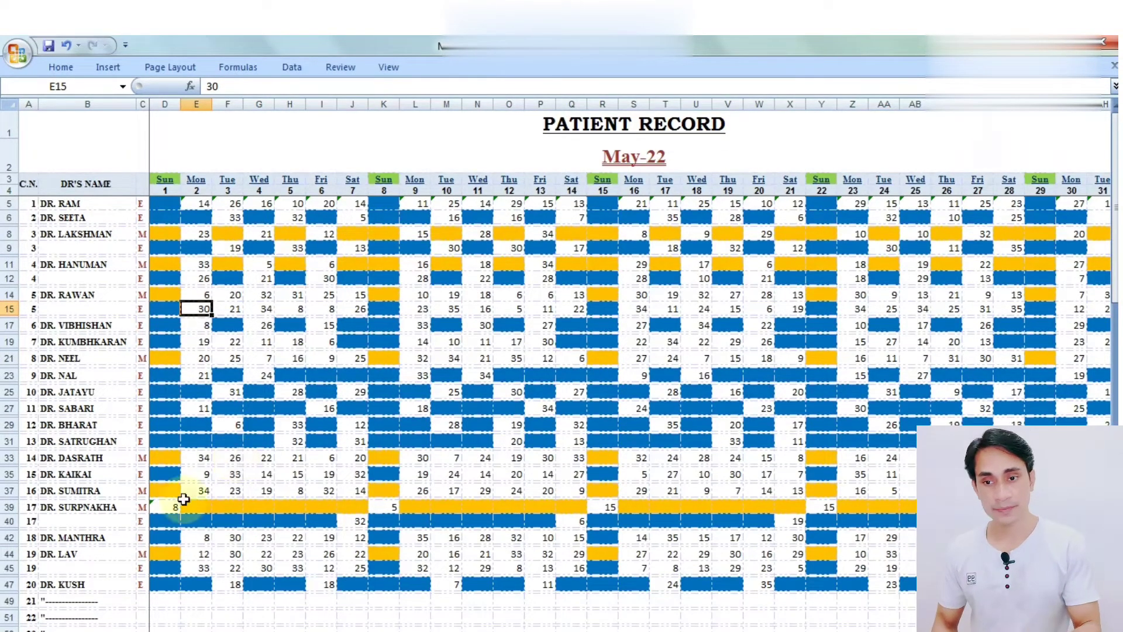
Step: Open the May-22 duty roster and examine its C.N., employee name and M/E code columns
left_click(87, 628)
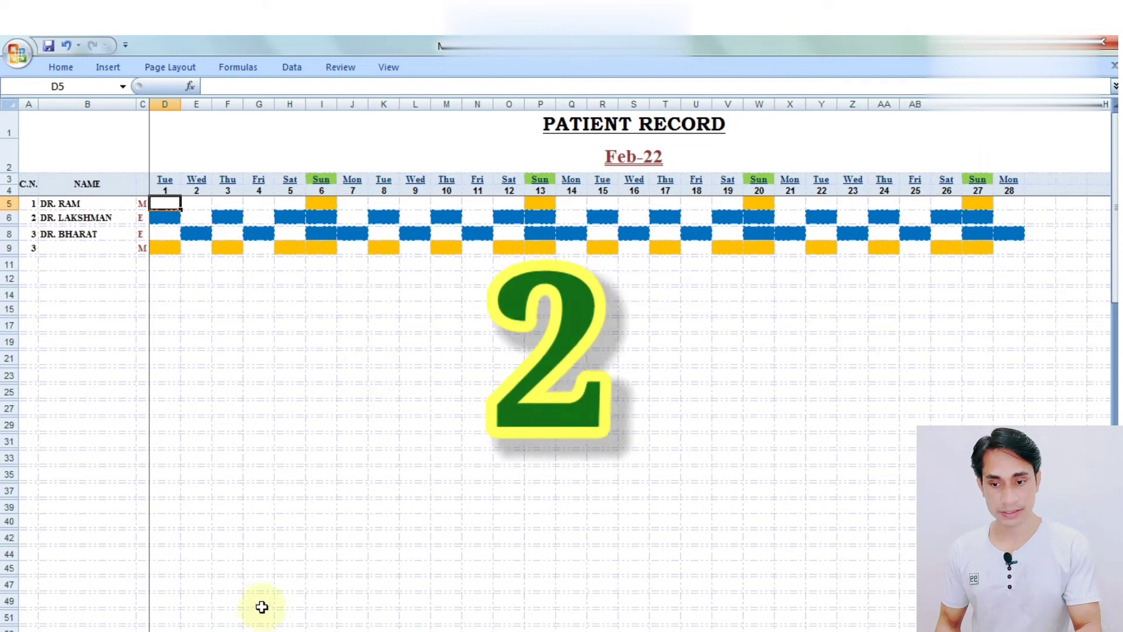
left_click(254, 626)
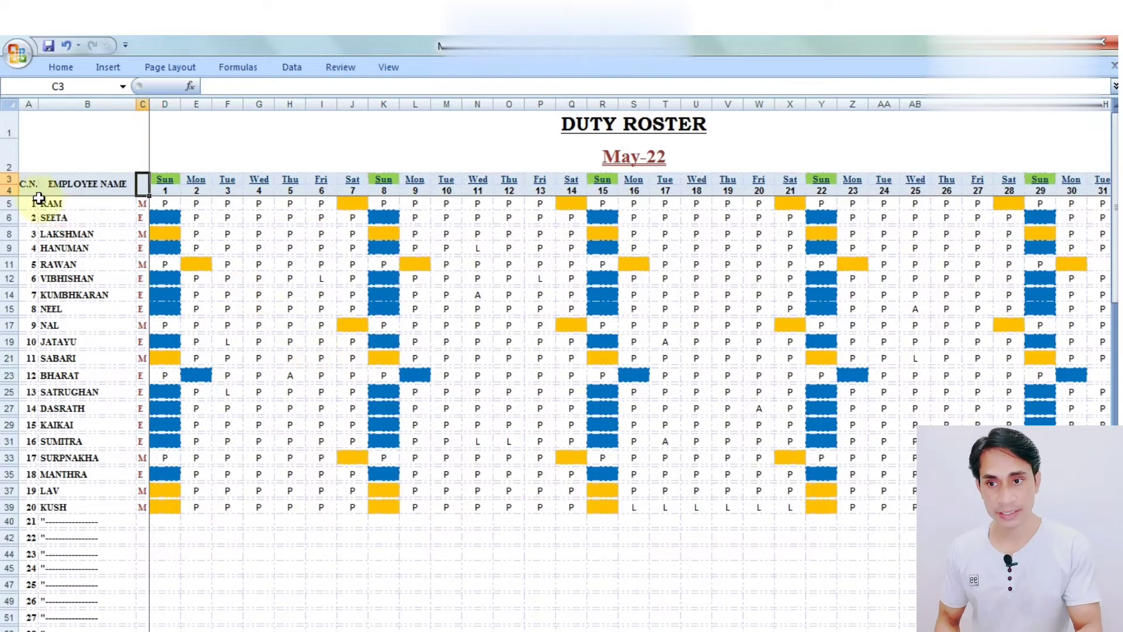
left_click(29, 183)
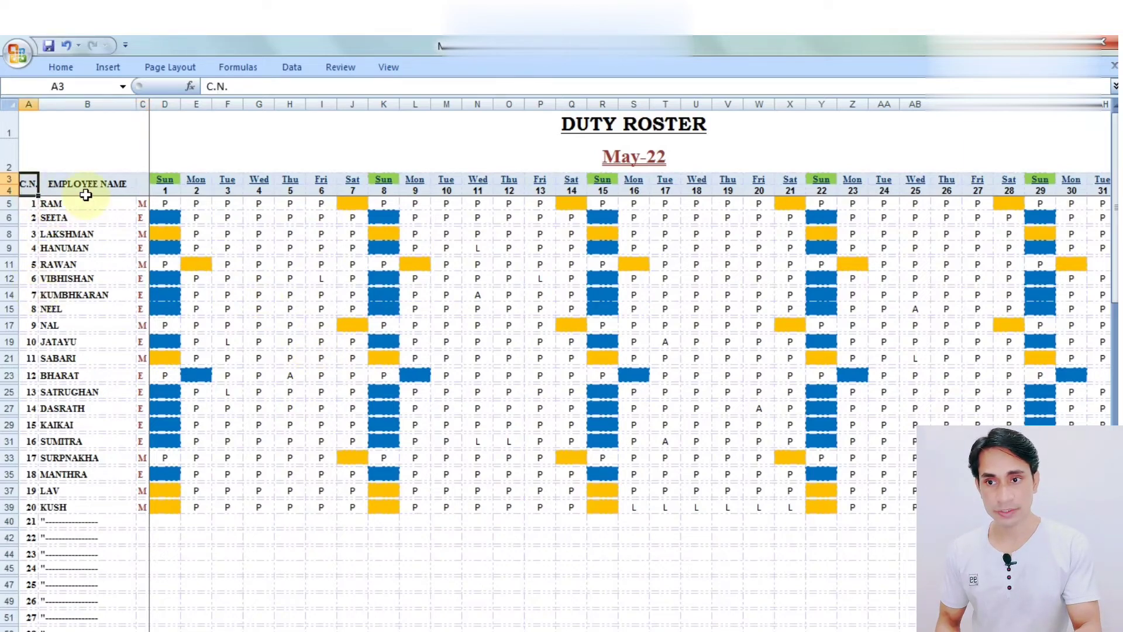
left_click_drag(86, 193, 77, 297)
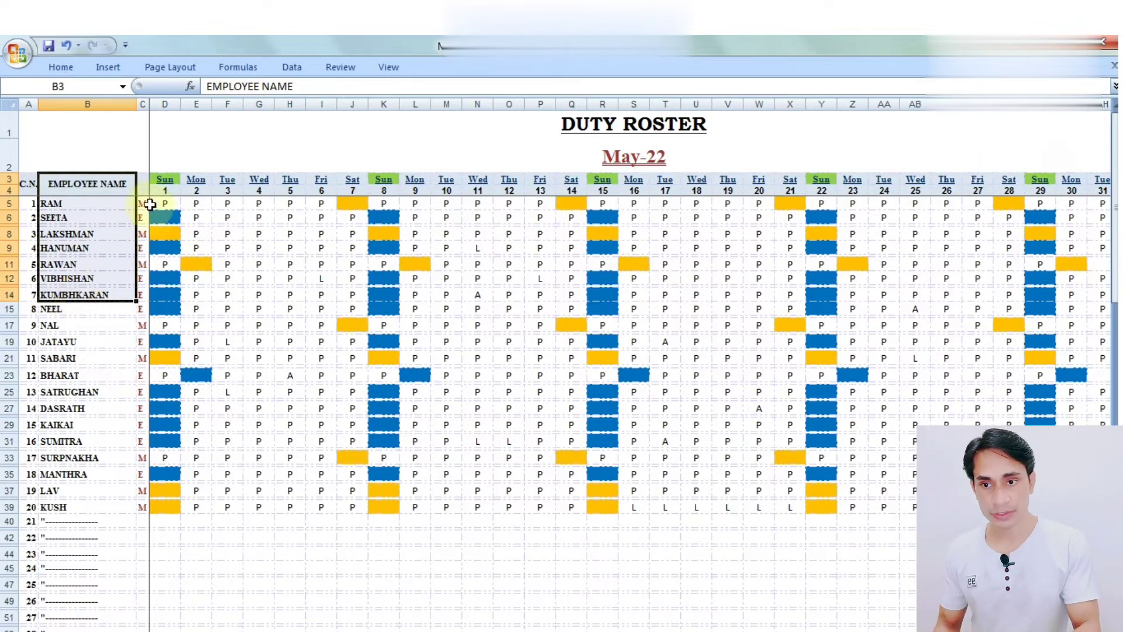
left_click_drag(143, 202, 143, 287)
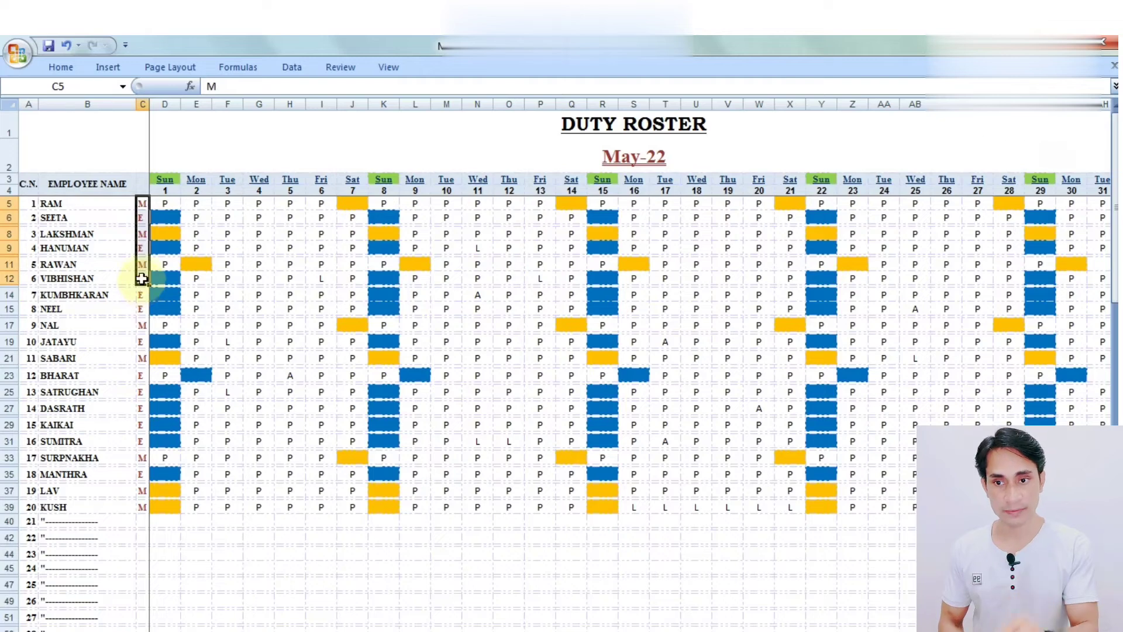
left_click(575, 568)
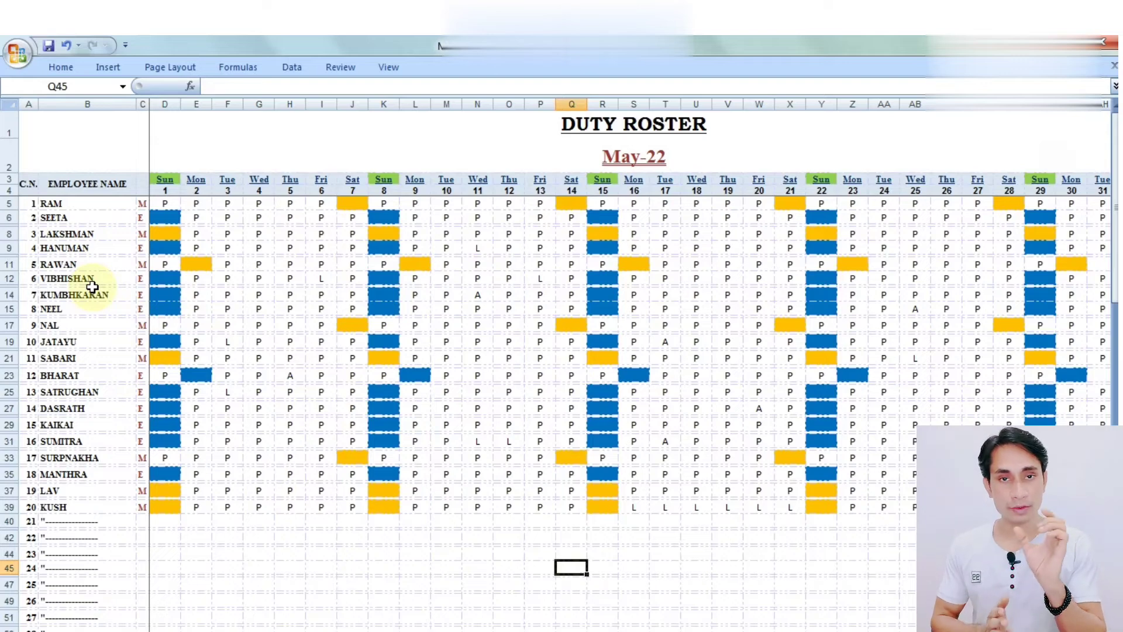
Step: Review the duty roster's weekly M and E tables and the daily attendance letters in the employee rows
left_click_drag(1115, 212, 1115, 225)
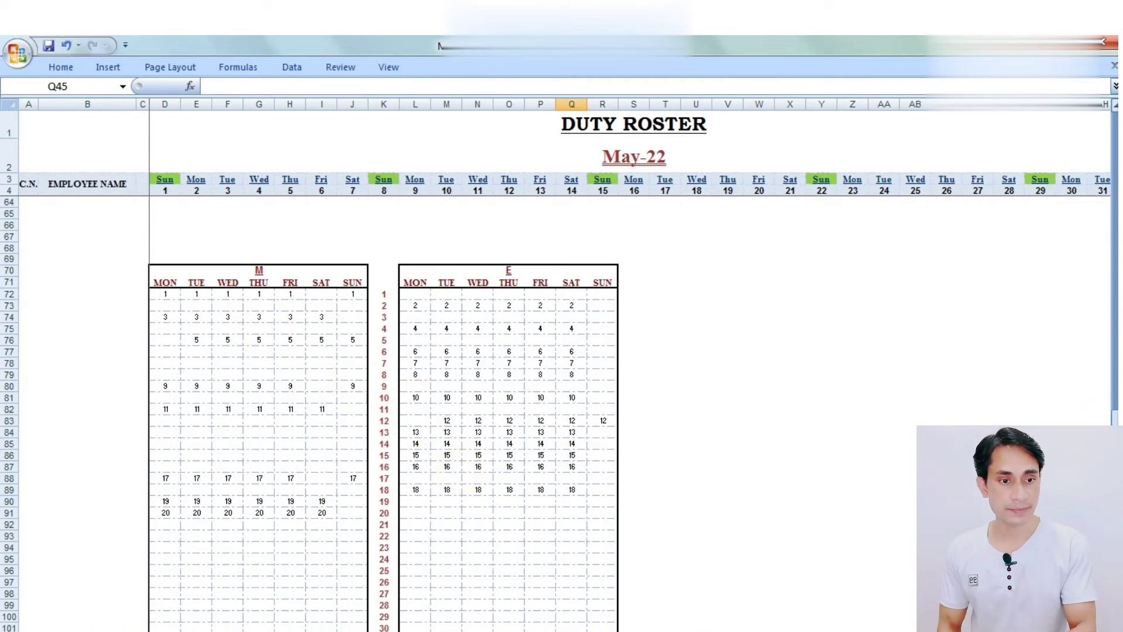
left_click_drag(1115, 226, 1115, 193)
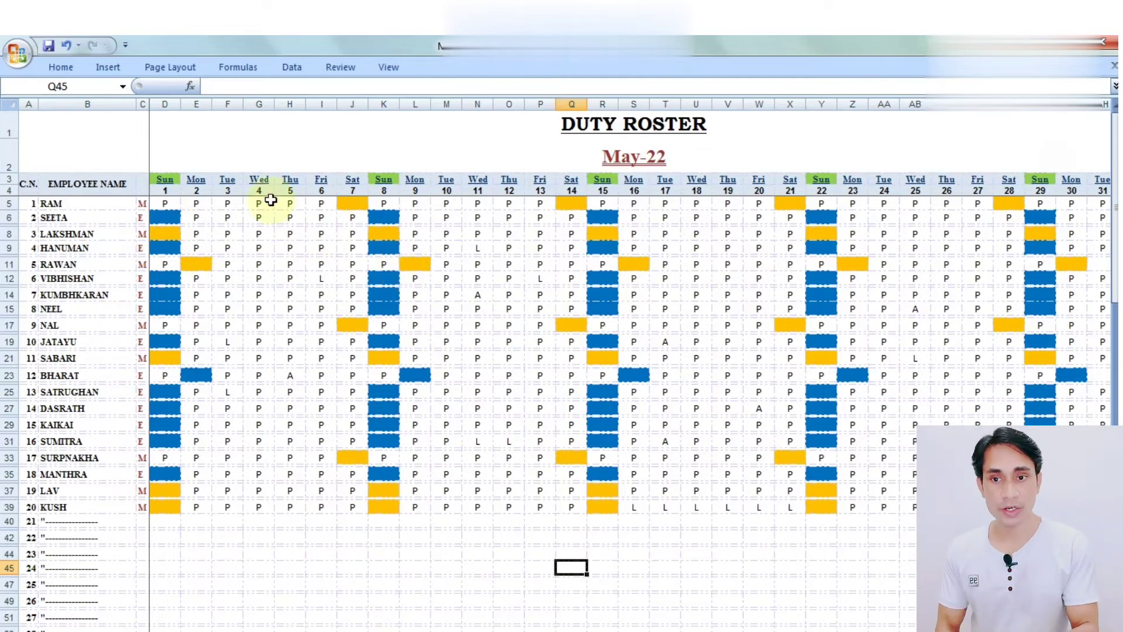
left_click(196, 202)
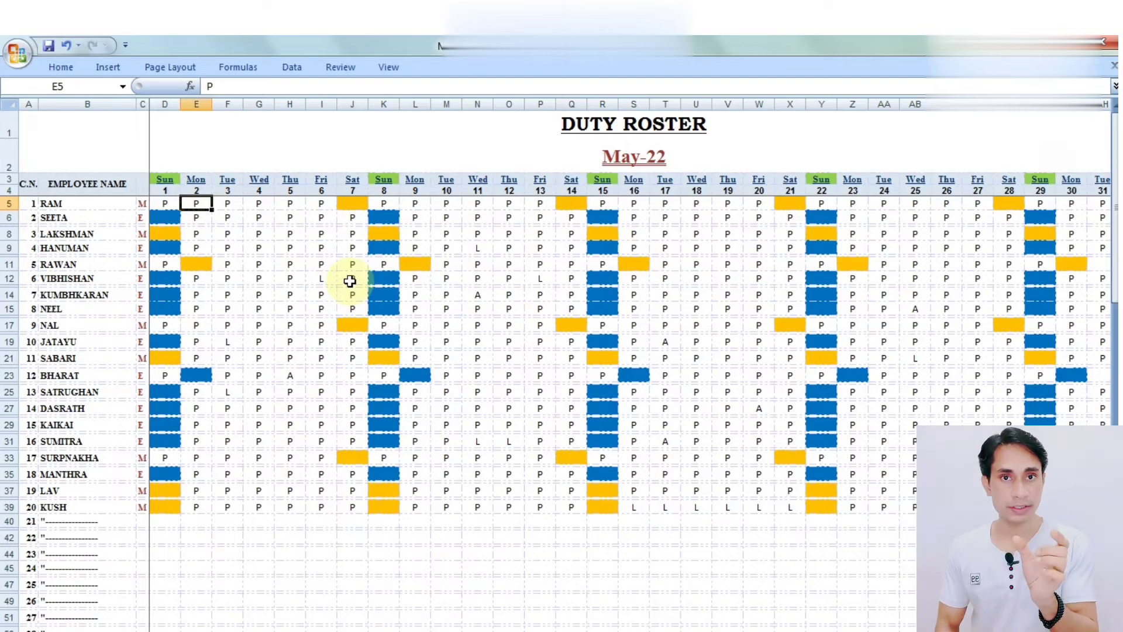
left_click(259, 202)
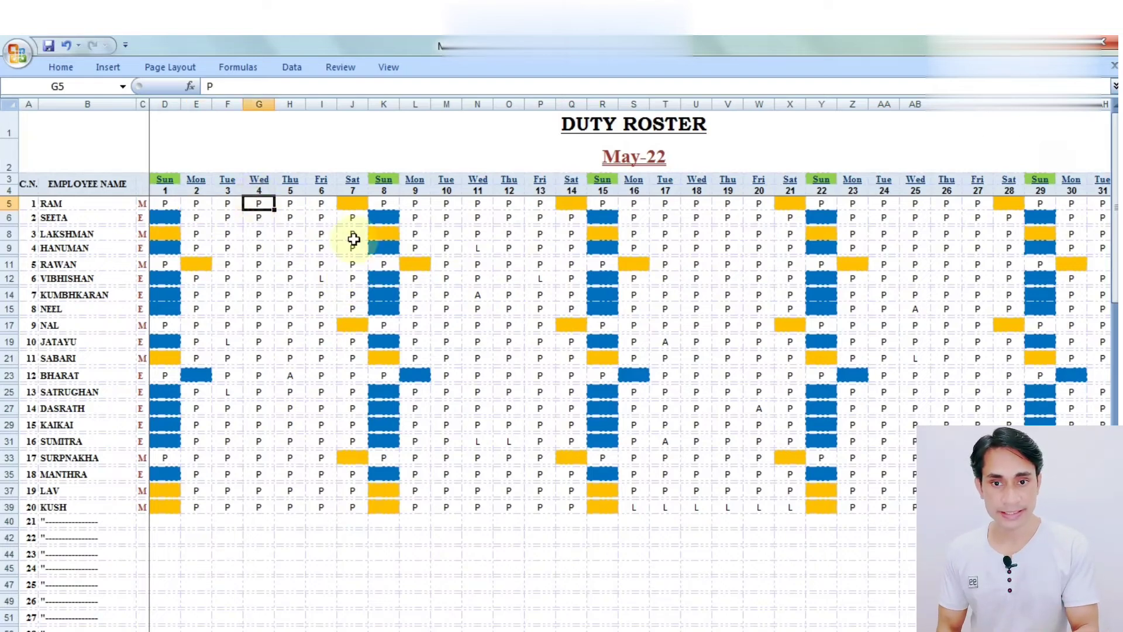
left_click(465, 283)
left_click(475, 248)
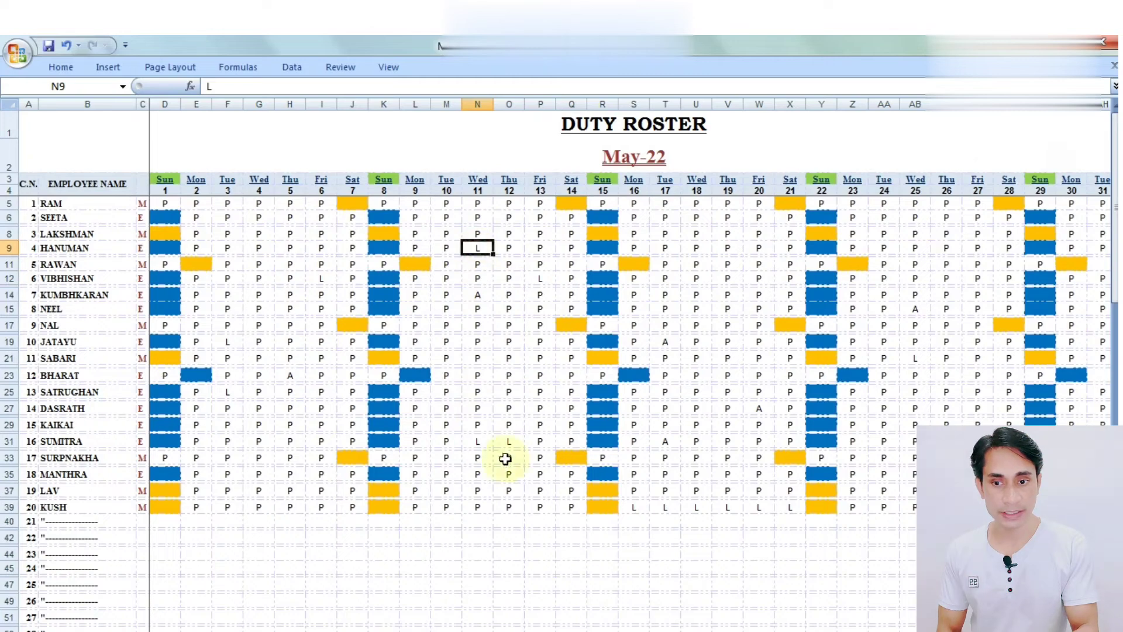
left_click(520, 491)
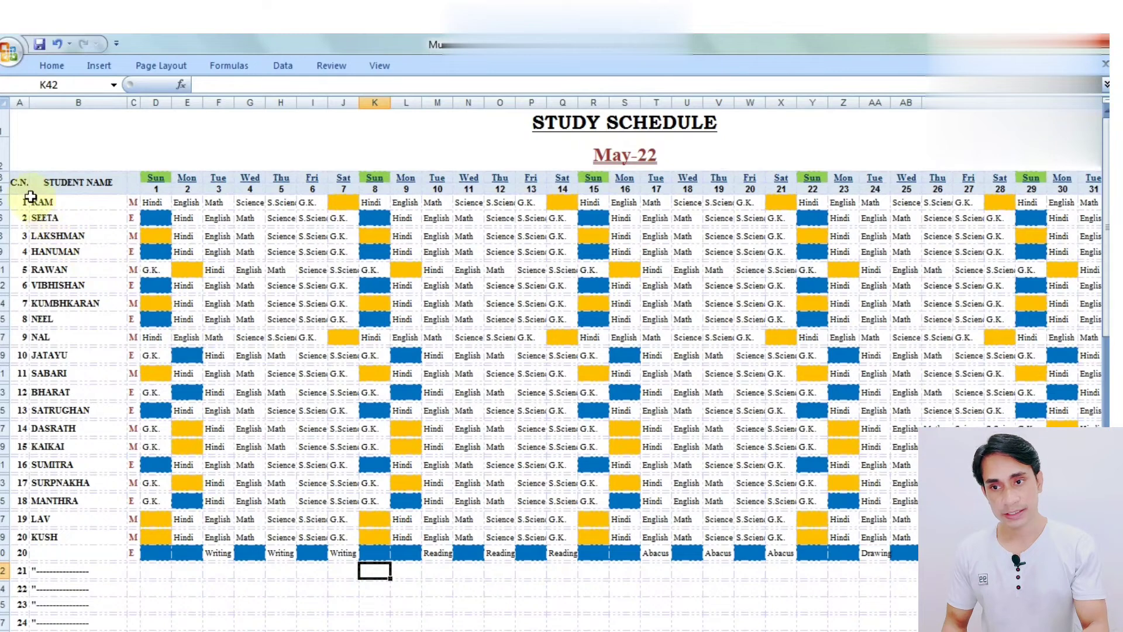
Step: Examine the study schedule's C.N., student name and code columns and the weekly M and E tables below them
left_click_drag(18, 183, 22, 320)
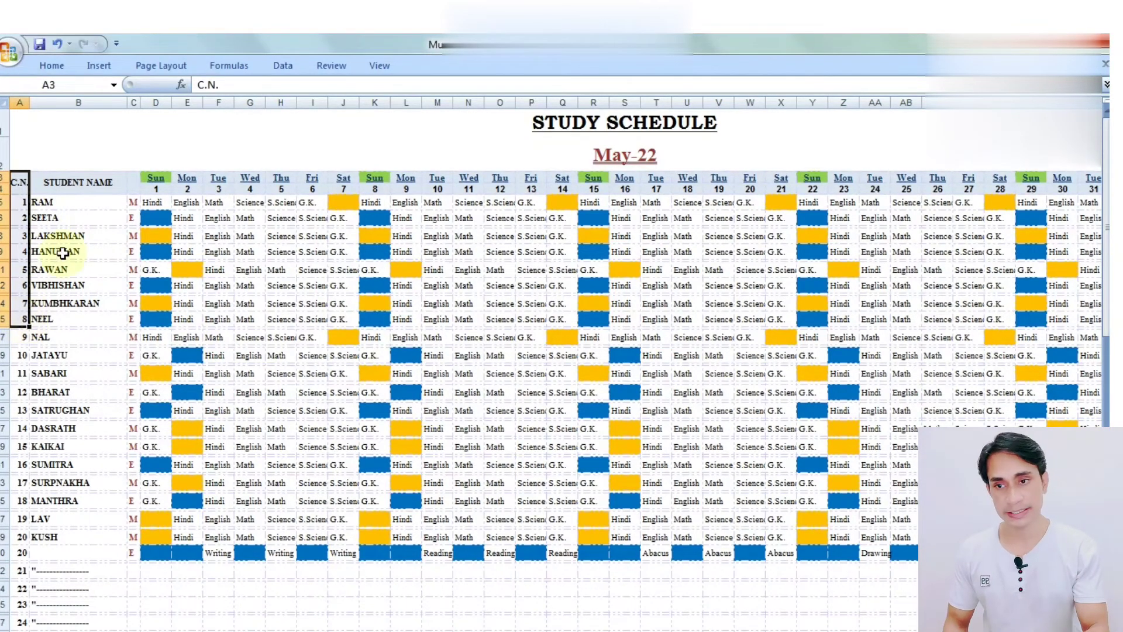
left_click_drag(76, 181, 78, 267)
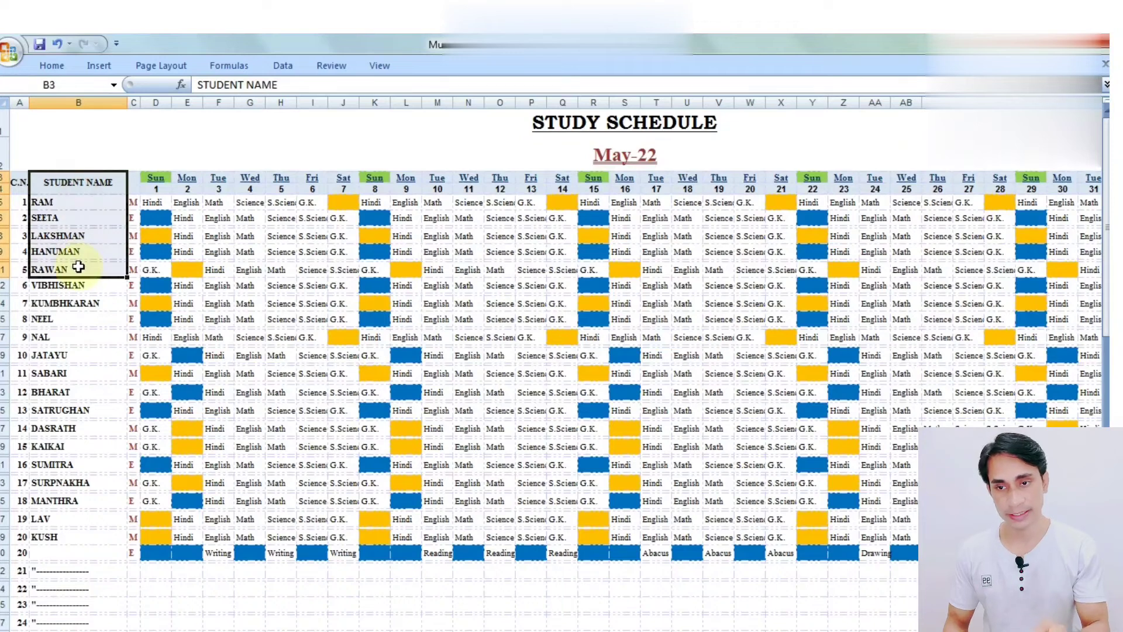
left_click_drag(133, 183, 133, 273)
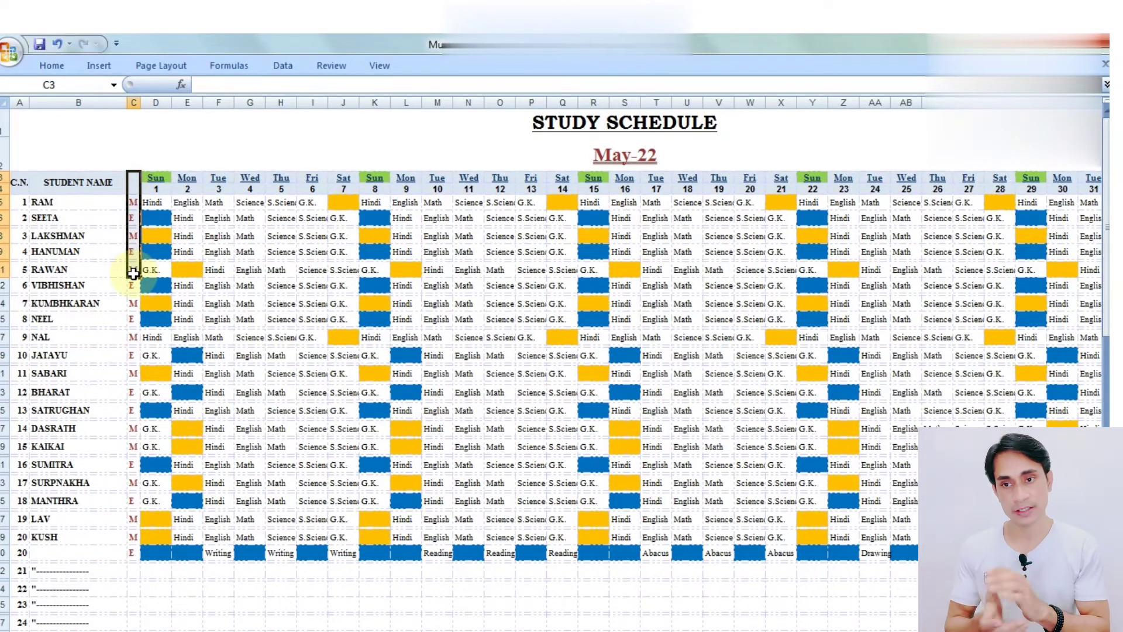
left_click(103, 328)
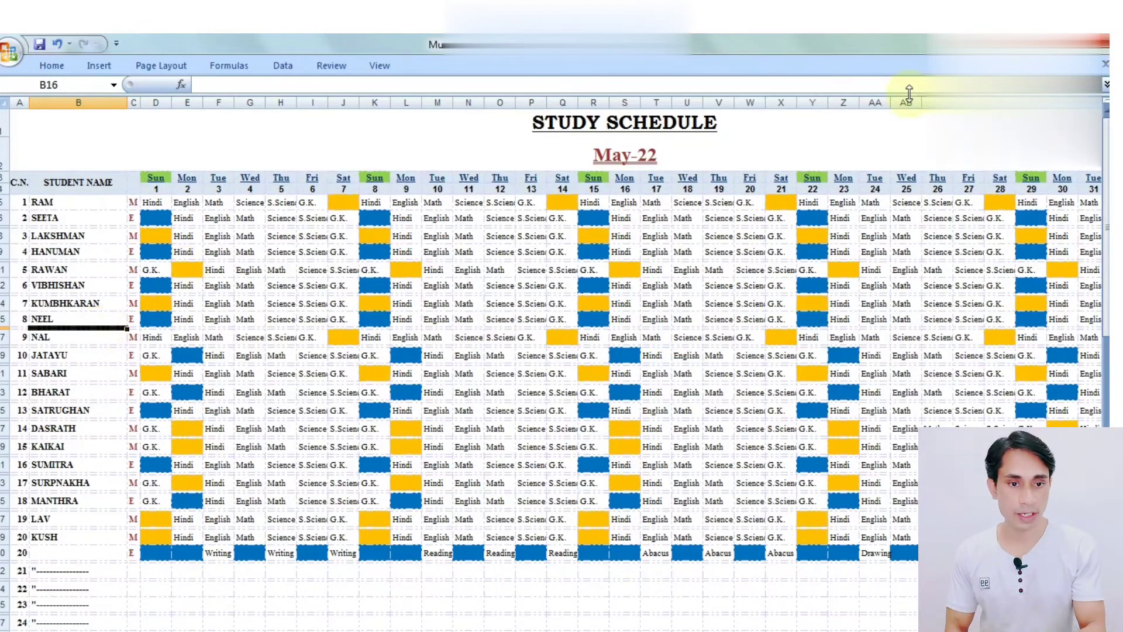
left_click_drag(1104, 203, 1105, 234)
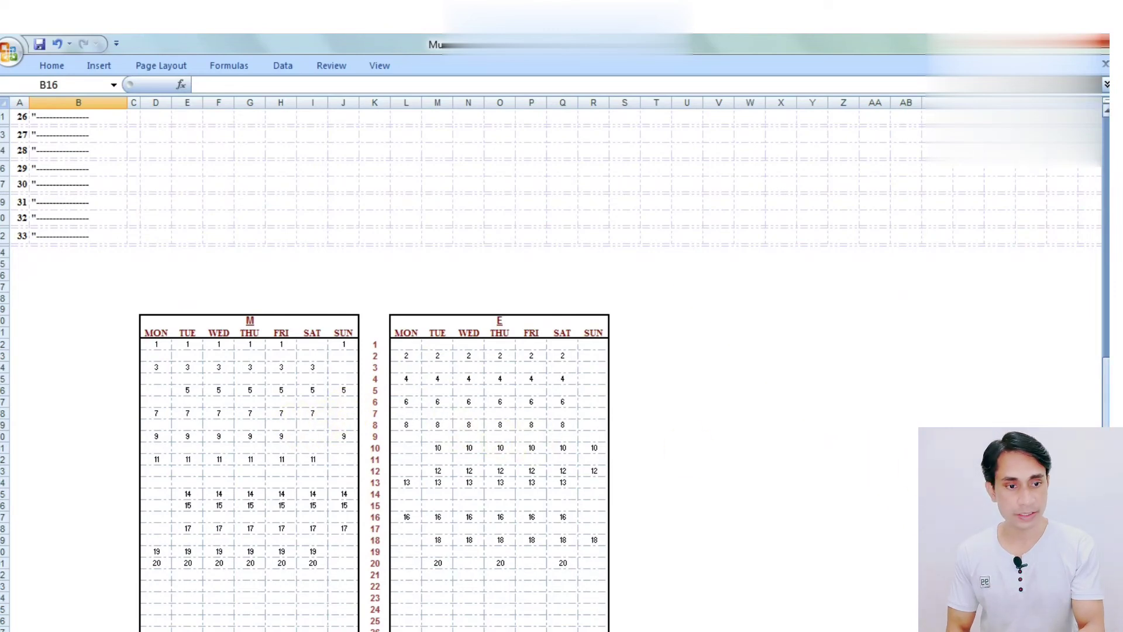
left_click_drag(1106, 444, 1105, 205)
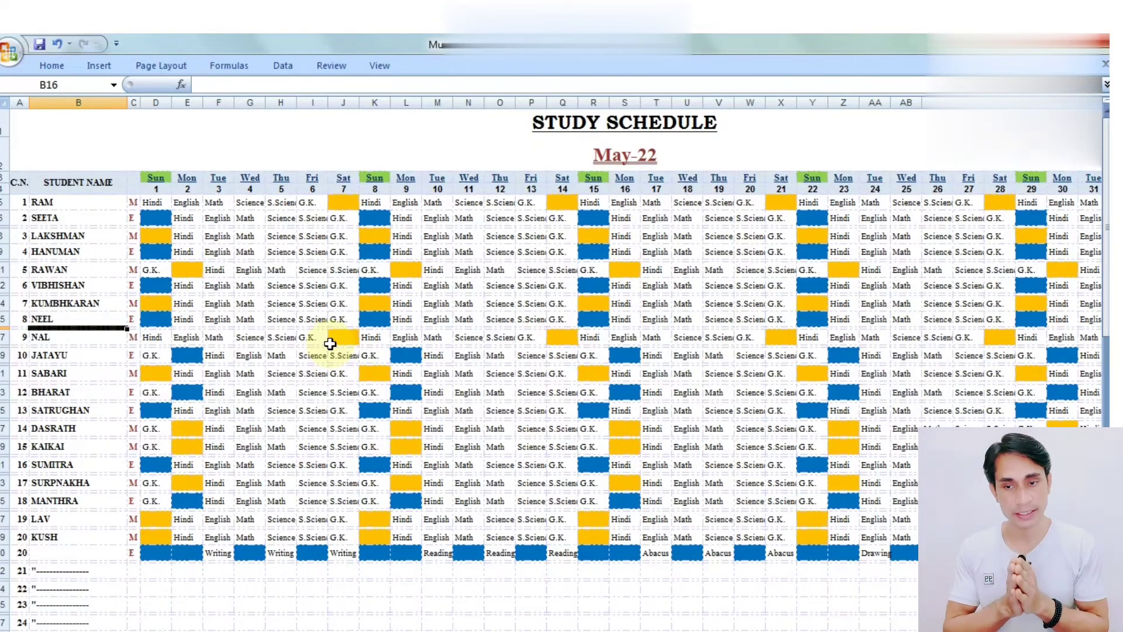
Step: Go through the first student's daily subjects in row 5 from date 1 to 6, and check the subjects in row 17
left_click(188, 303)
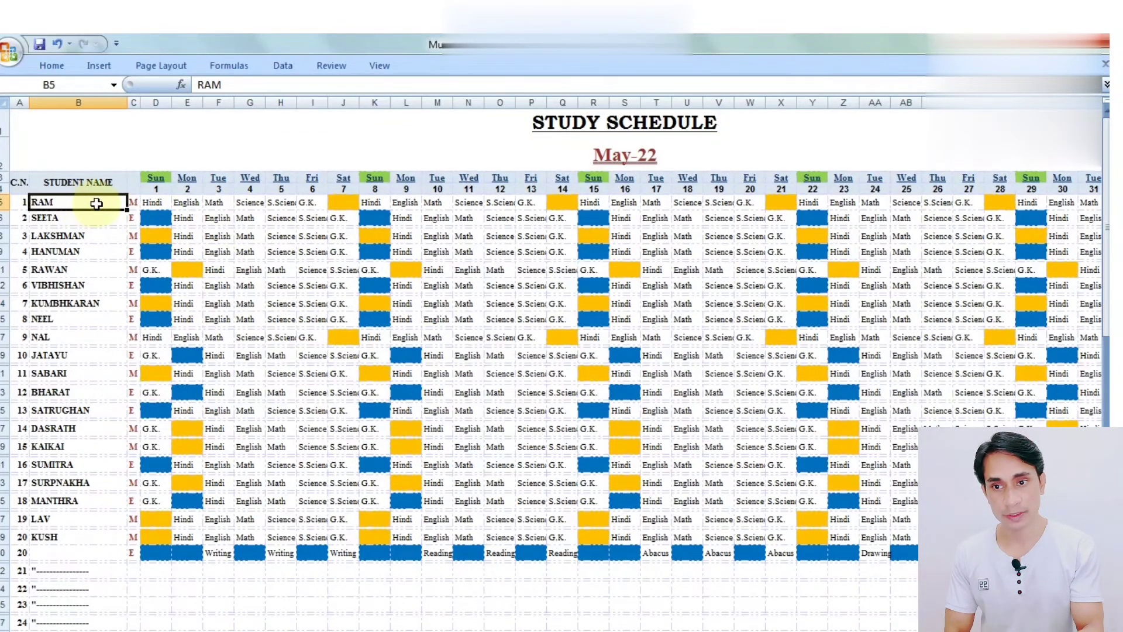
left_click(162, 203)
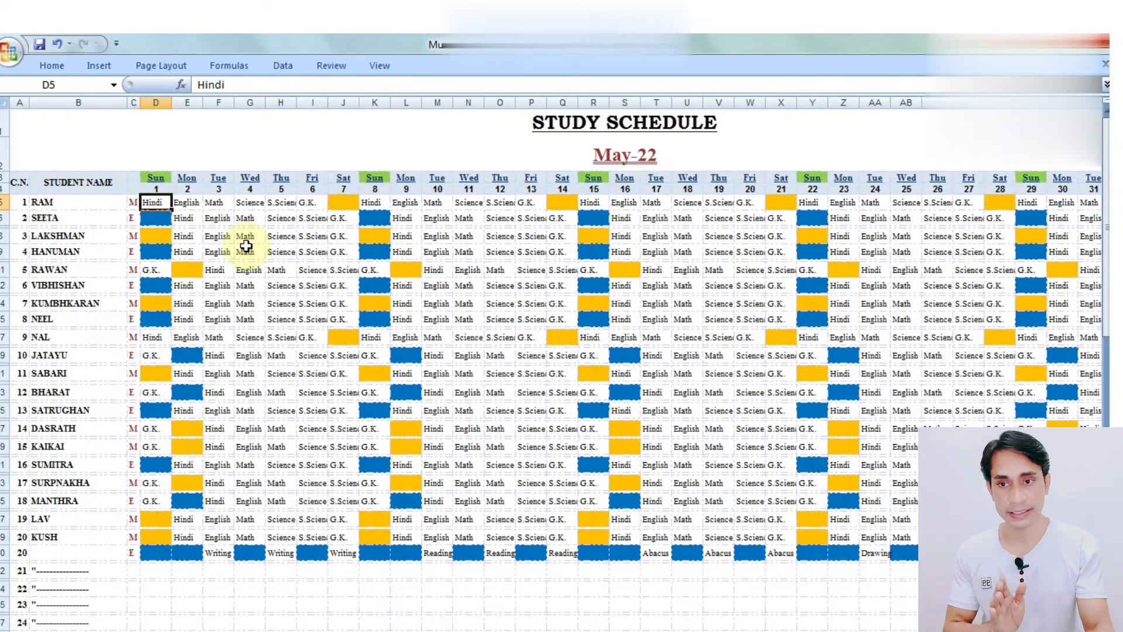
key("Right")
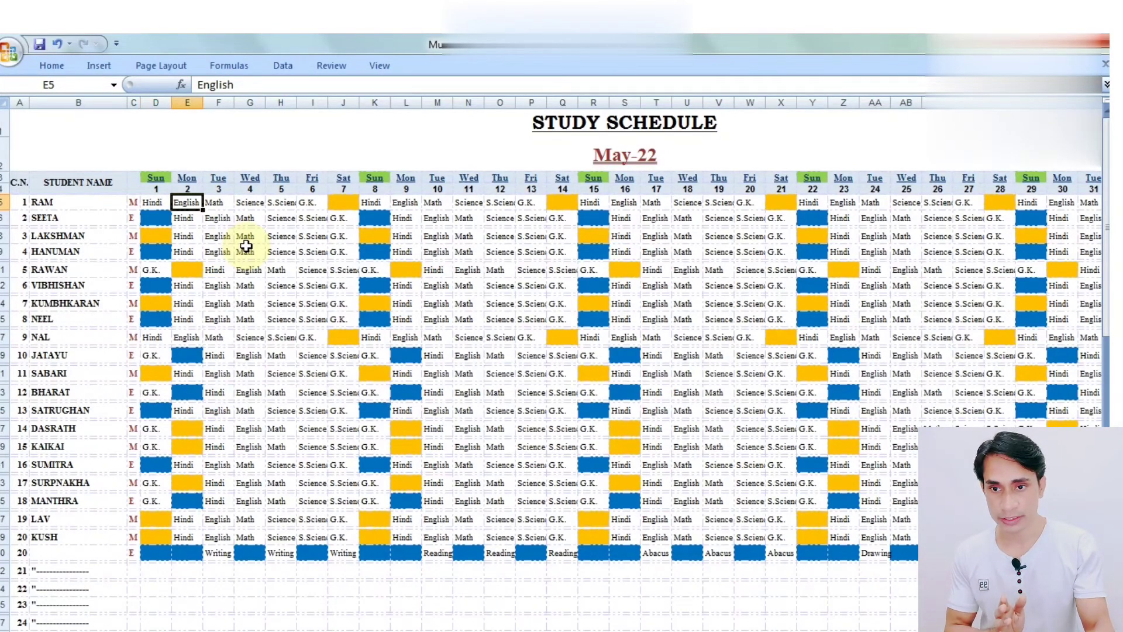
key("Right")
key("Right")
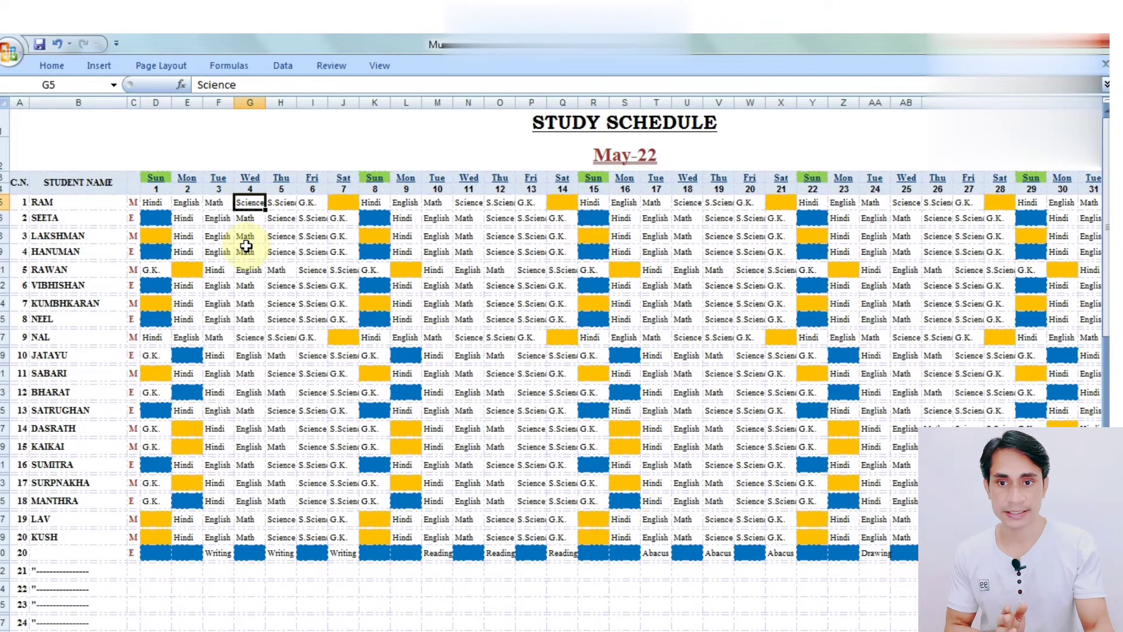
key("Right")
key("Right")
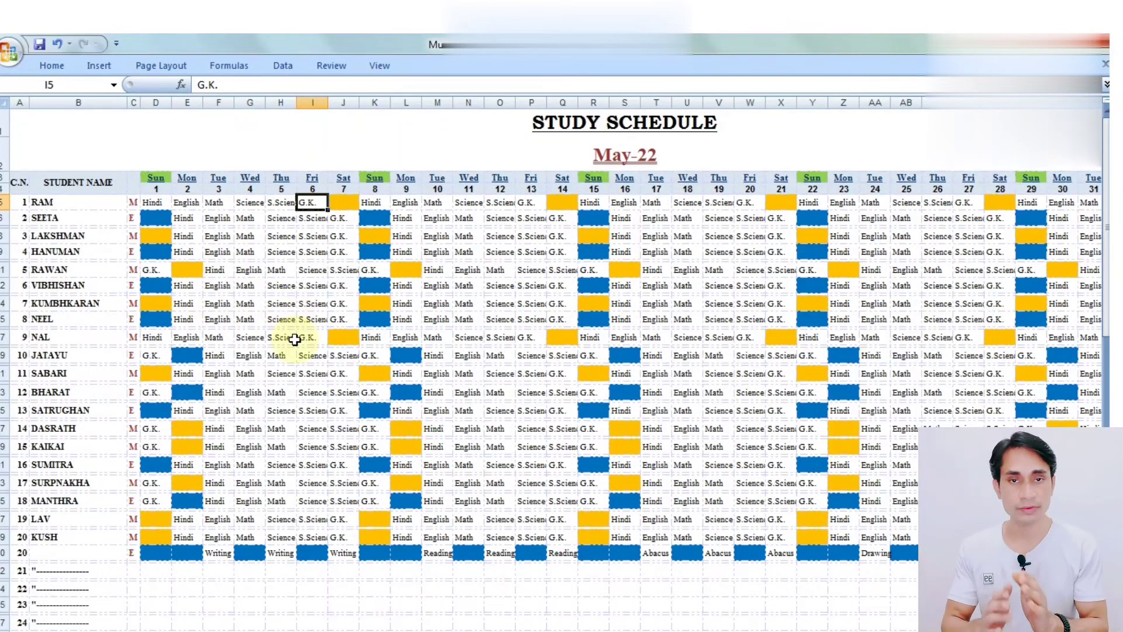
left_click(256, 333)
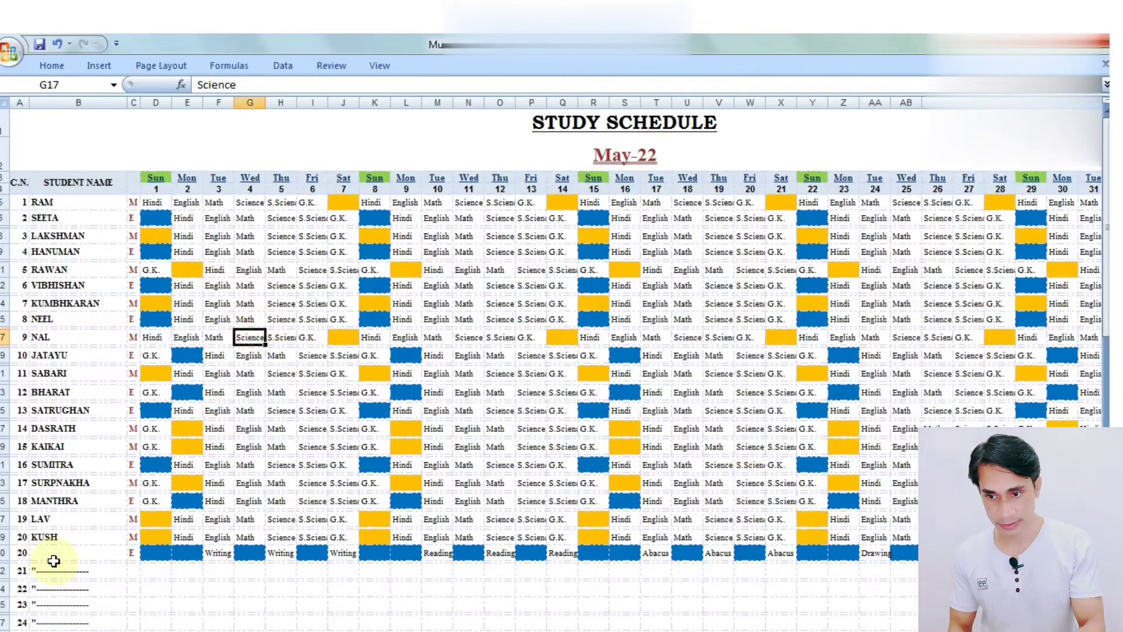
Step: Examine the two rows for C.N. 20 and the weekly groups of extra activities in row 40
left_click_drag(3, 536, 3, 552)
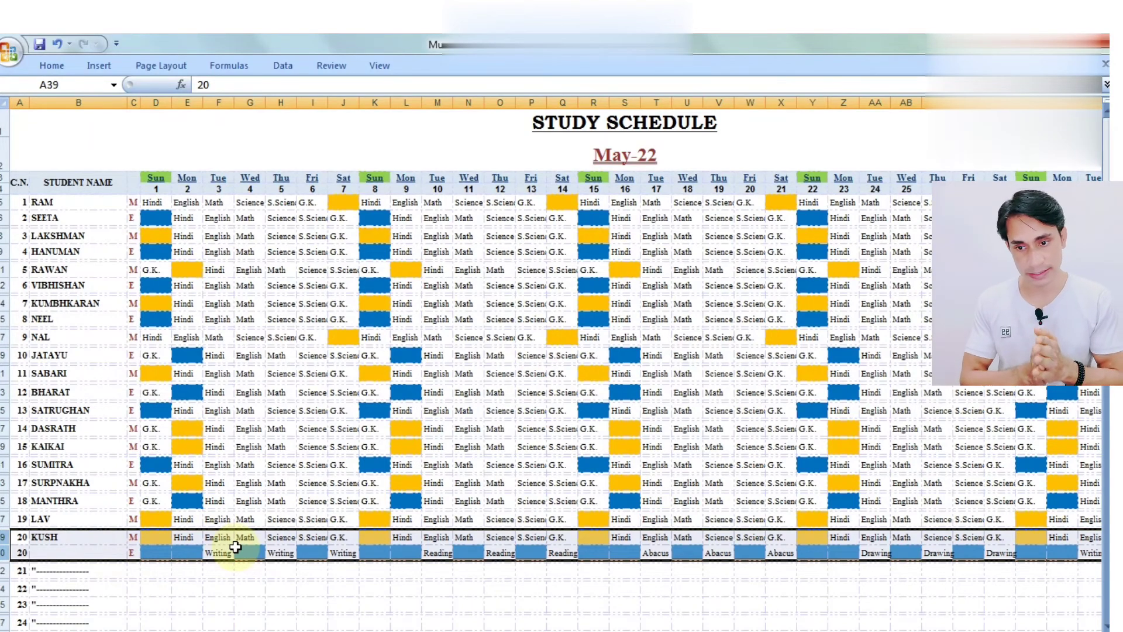
left_click(4, 552)
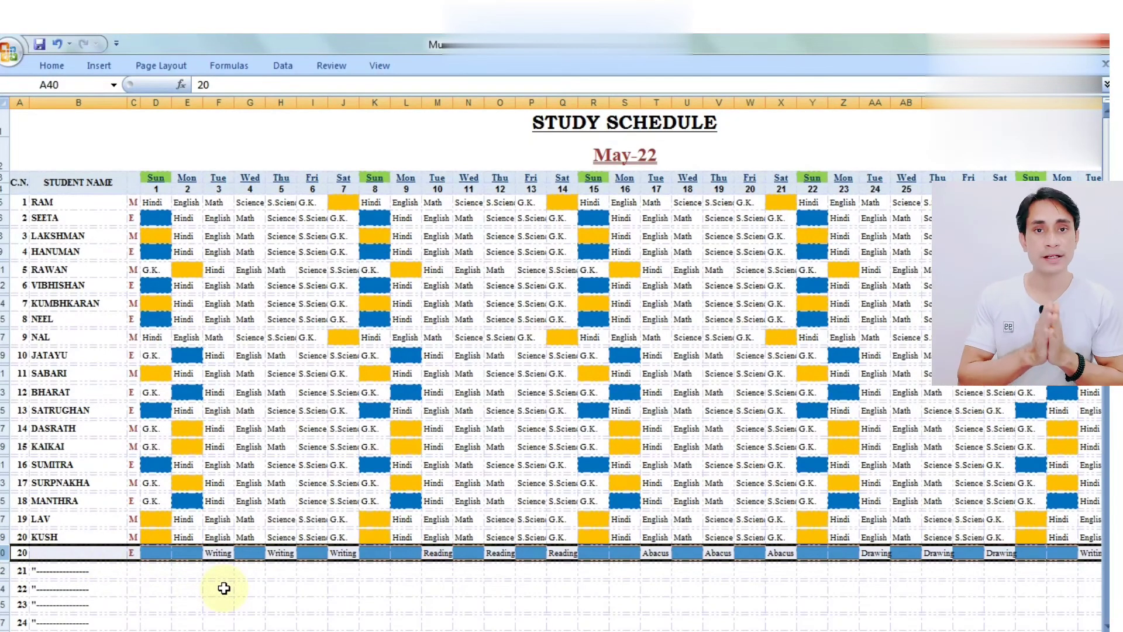
left_click(244, 571)
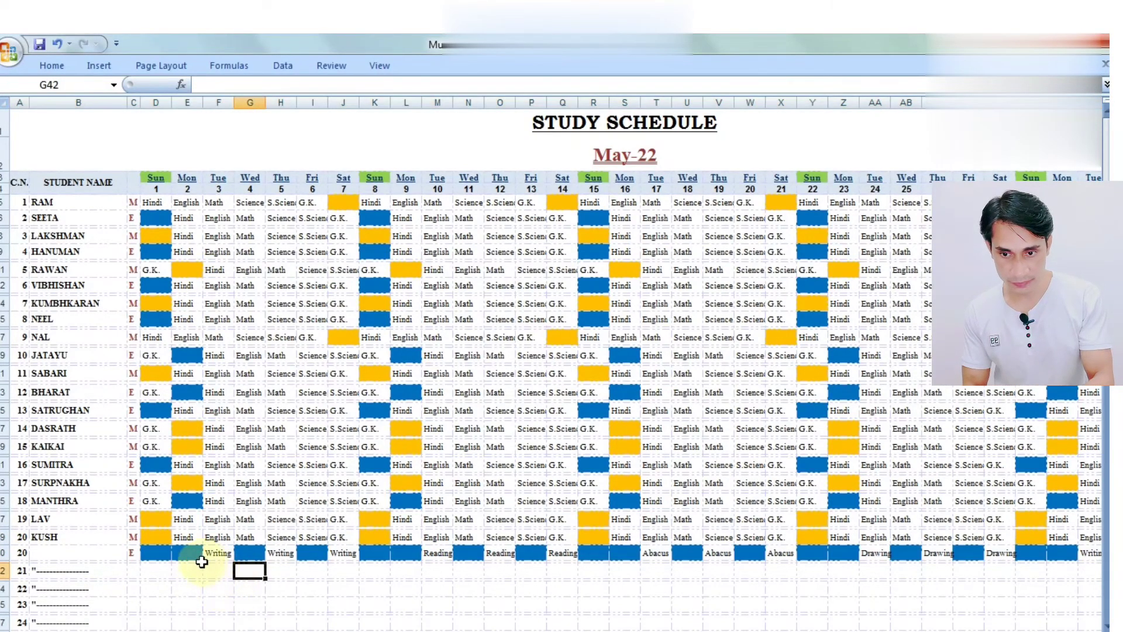
left_click_drag(193, 553, 363, 564)
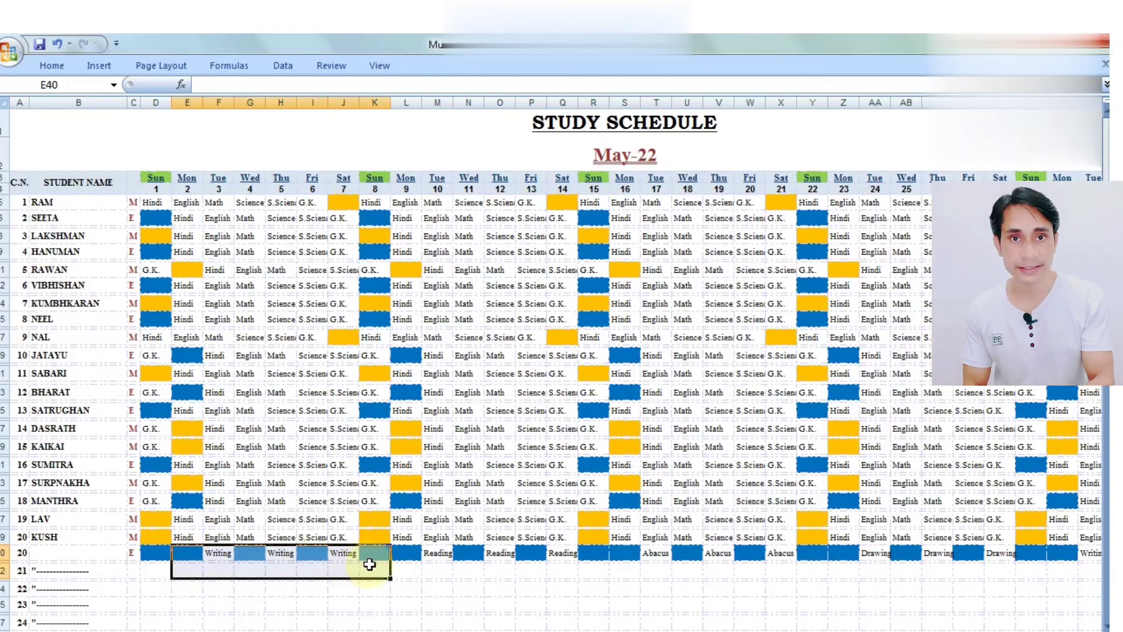
left_click_drag(438, 554, 561, 564)
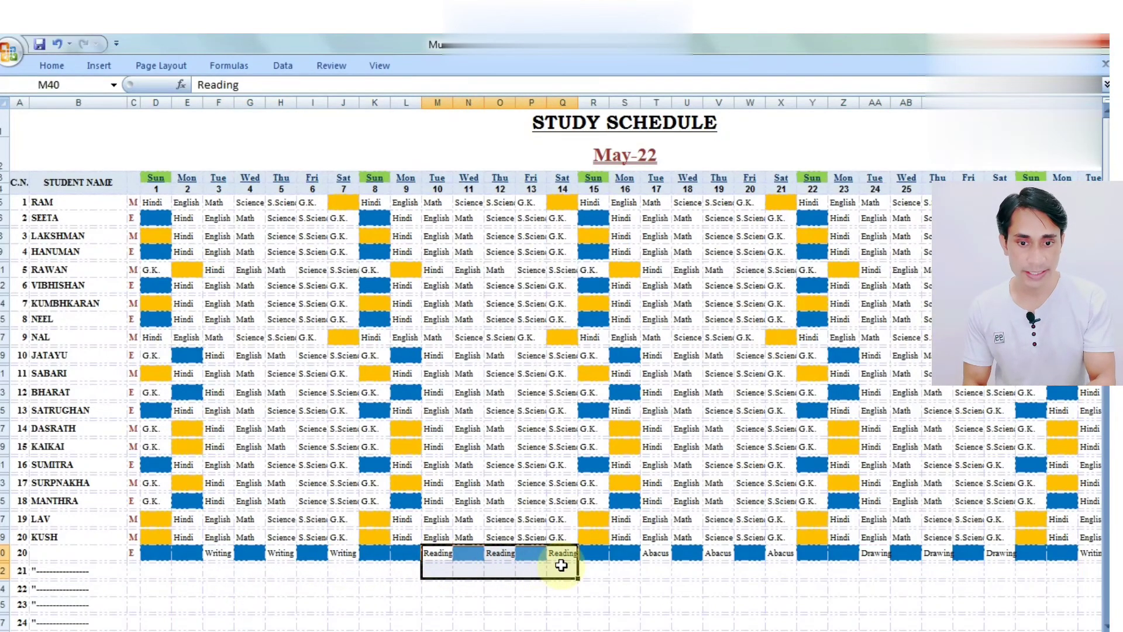
left_click_drag(651, 554, 798, 563)
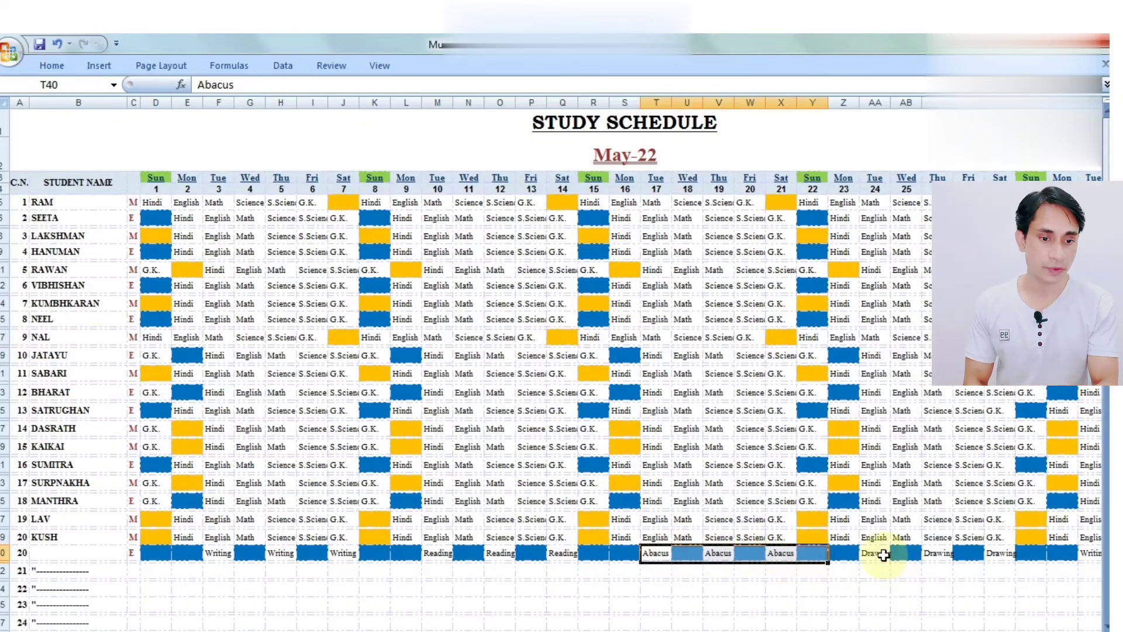
left_click_drag(880, 556, 1026, 561)
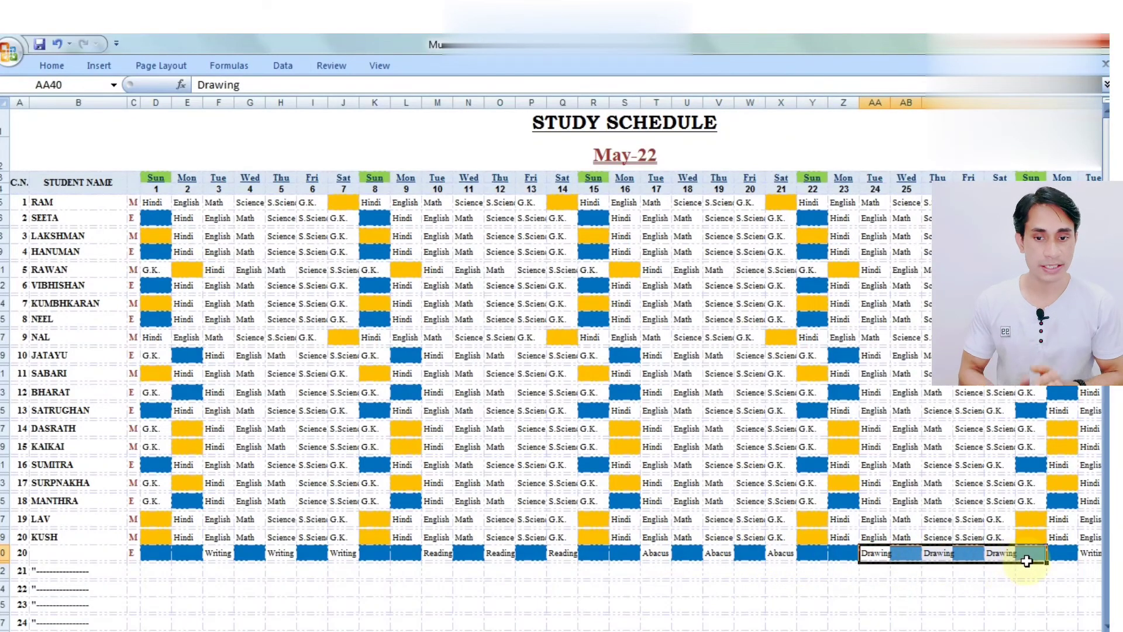